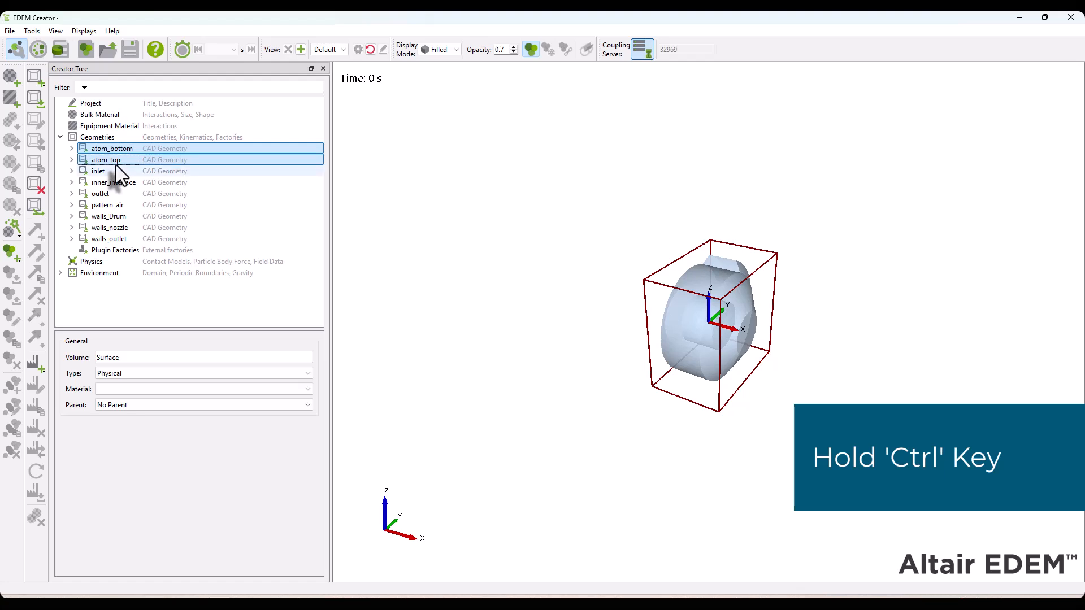
Delete the geometries atom_bottom, atom_top, inner_interface, pattern_air and walls_nozzle together
{"action": "left_click", "coordinate": [122, 183], "text": "ctrl"}
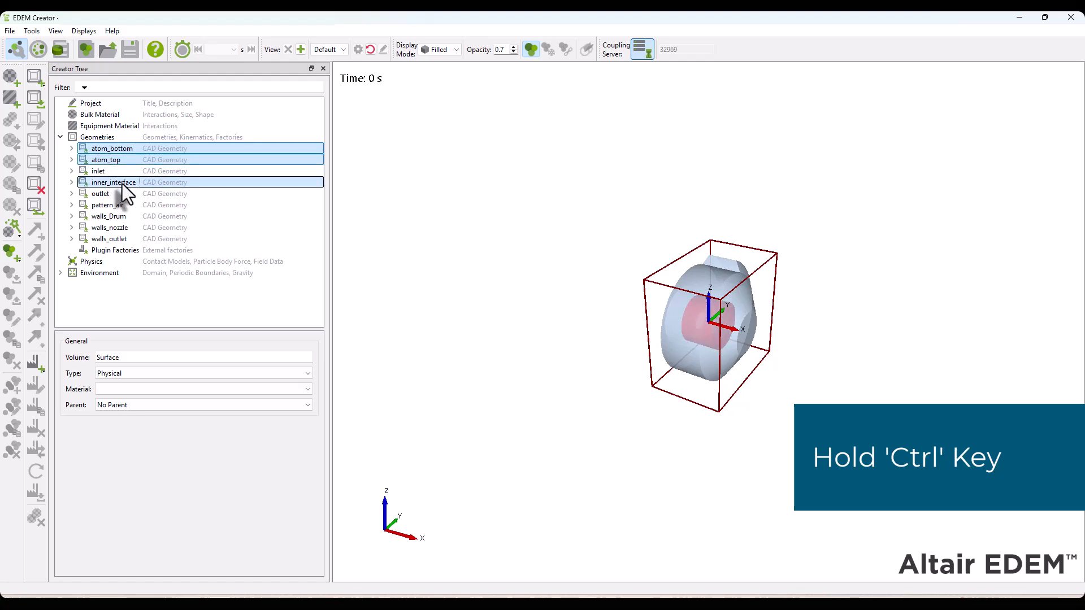
{"action": "left_click", "coordinate": [122, 205], "text": "ctrl"}
{"action": "left_click", "coordinate": [122, 228], "text": "ctrl"}
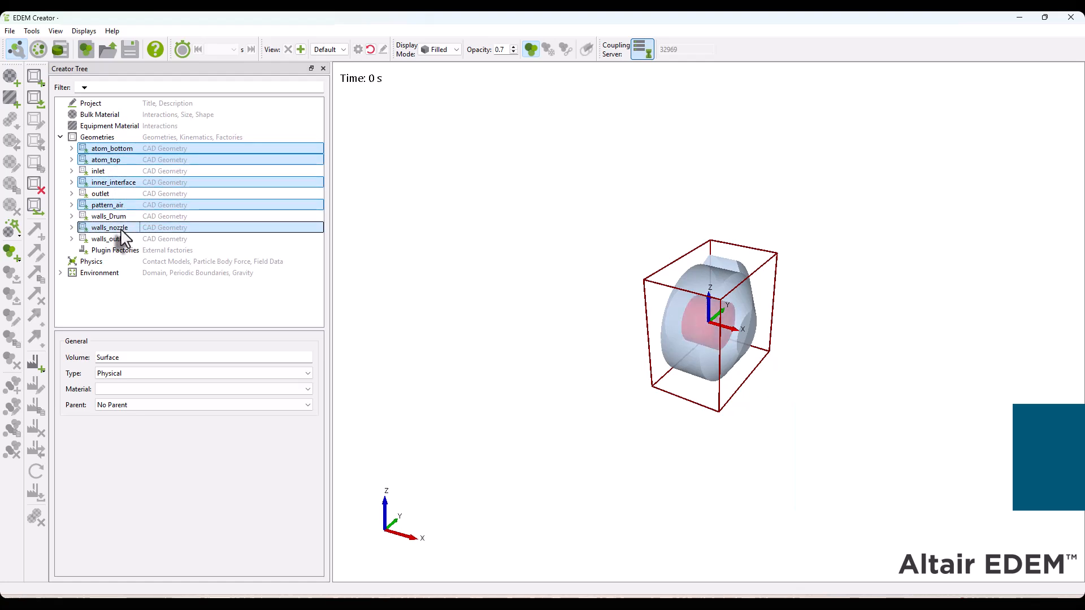
{"action": "right_click", "coordinate": [121, 230]}
{"action": "left_click", "coordinate": [176, 278]}
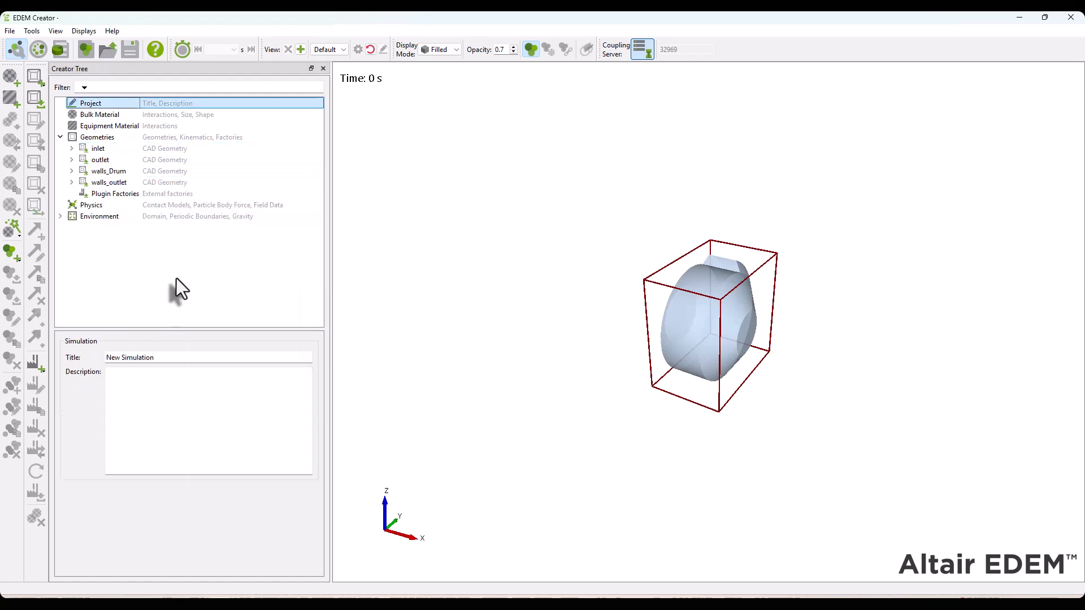
Merge the walls_outlet geometry into the outlet geometry
{"action": "scroll", "coordinate": [757, 231], "scroll_direction": "up", "scroll_amount": 3}
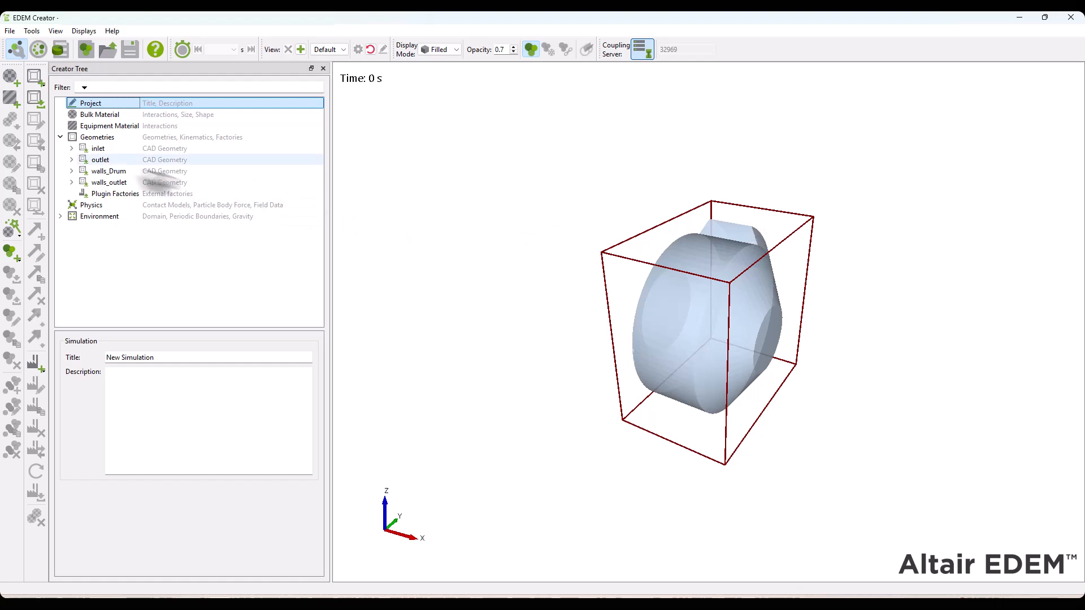
{"action": "left_click", "coordinate": [104, 163]}
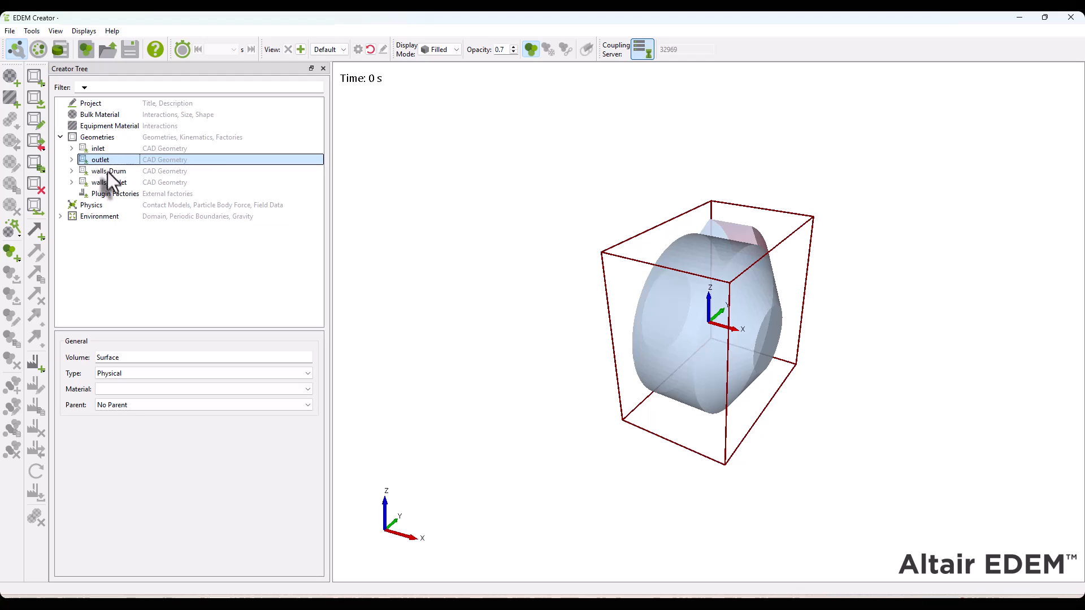
{"action": "left_click", "coordinate": [111, 182], "text": "ctrl"}
{"action": "right_click", "coordinate": [112, 183]}
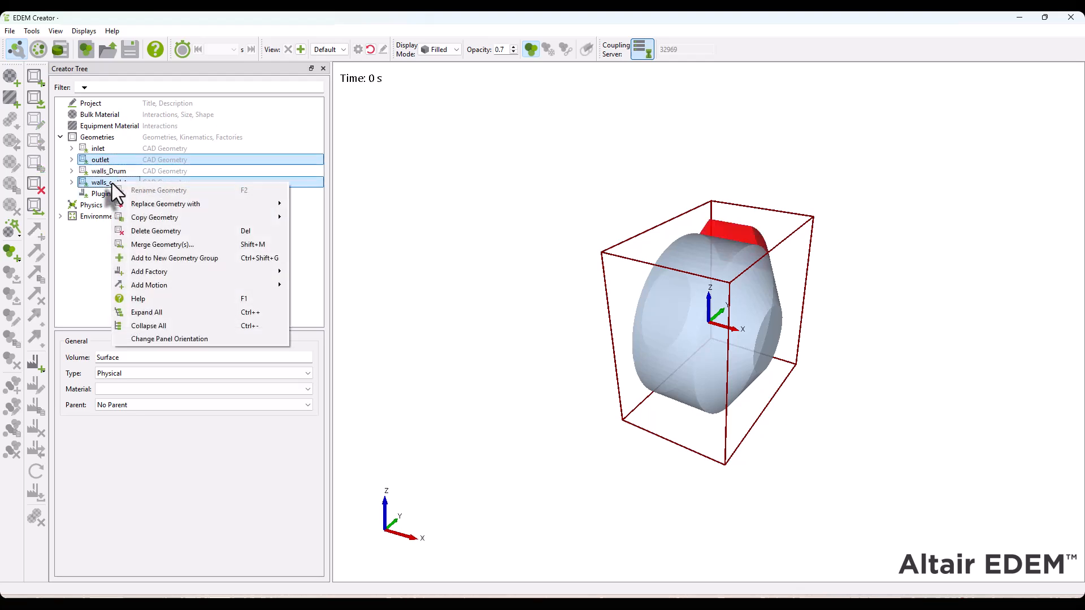
{"action": "left_click", "coordinate": [170, 243]}
{"action": "left_click", "coordinate": [584, 355]}
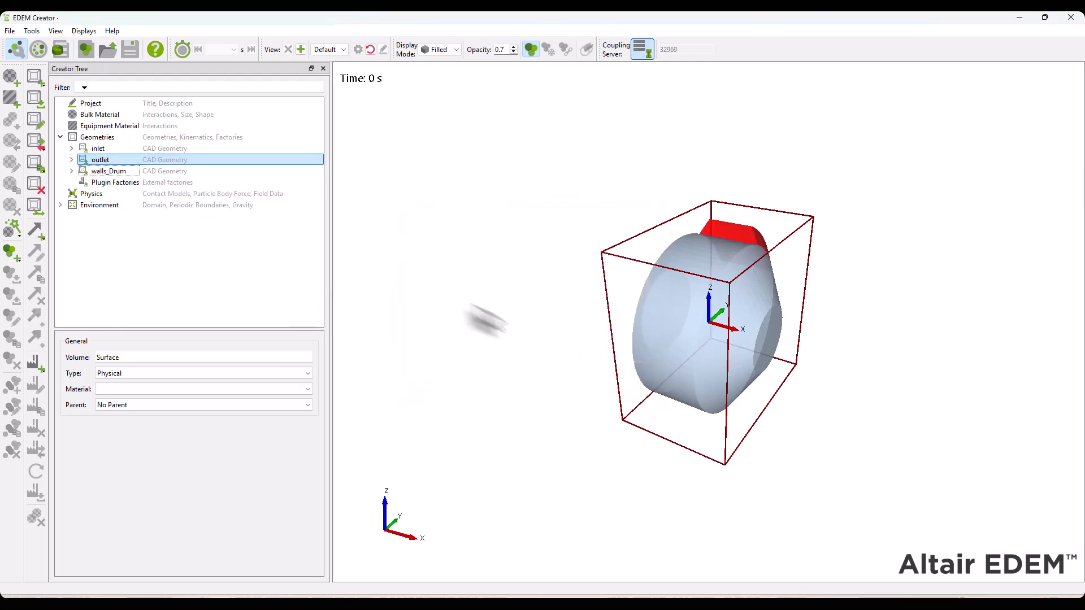
Merge the walls_Drum geometry into the inlet geometry
{"action": "left_click", "coordinate": [101, 148]}
{"action": "left_click", "coordinate": [110, 172], "text": "ctrl"}
{"action": "right_click", "coordinate": [113, 172]}
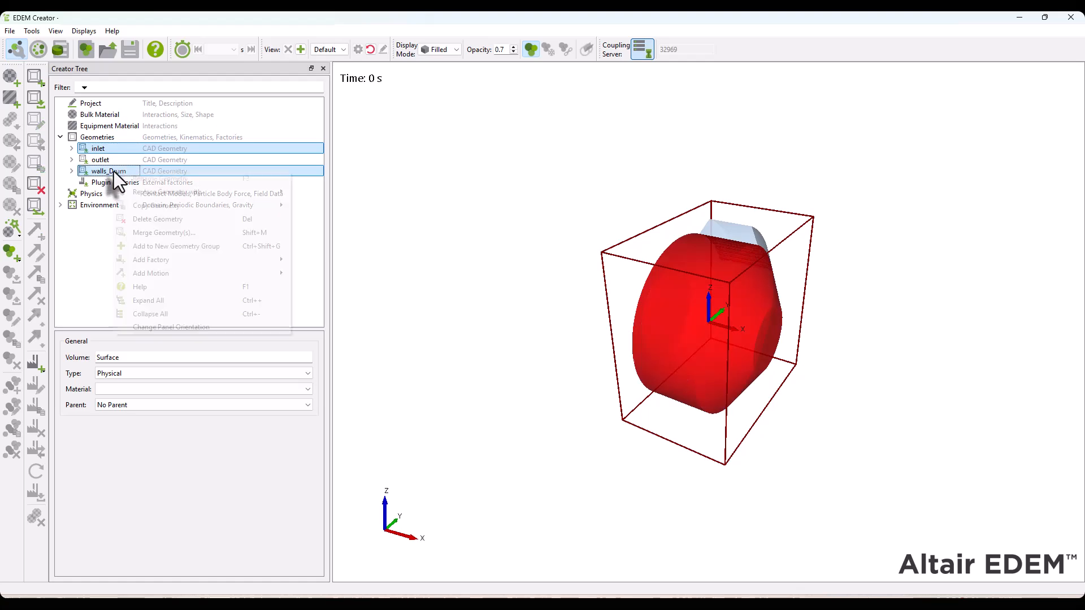
{"action": "left_click", "coordinate": [181, 232]}
{"action": "left_click", "coordinate": [585, 354]}
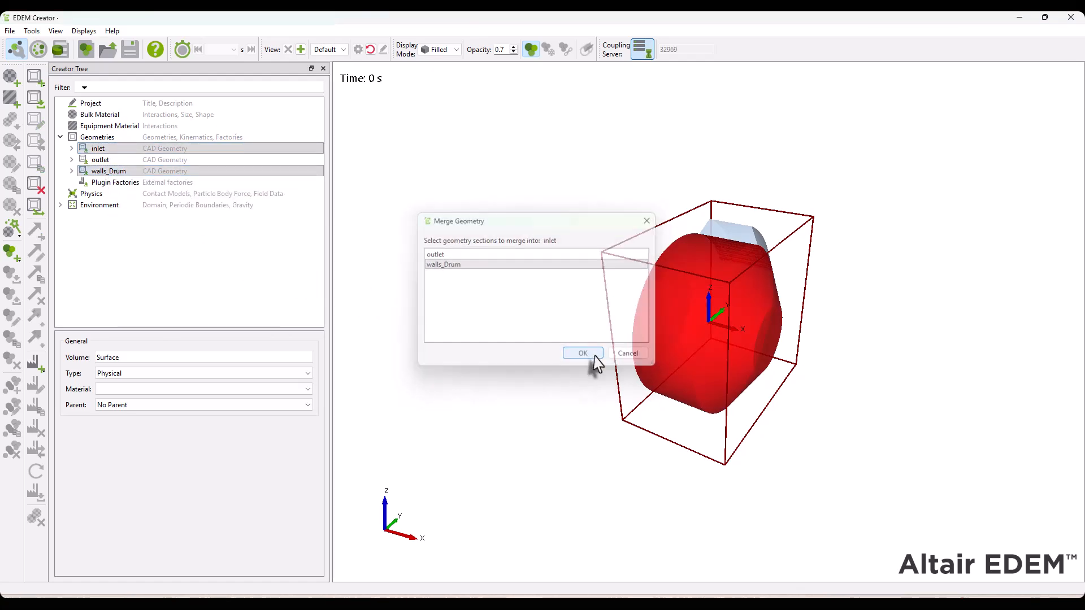
Rename the merged inlet geometry as drum
{"action": "right_click", "coordinate": [108, 149]}
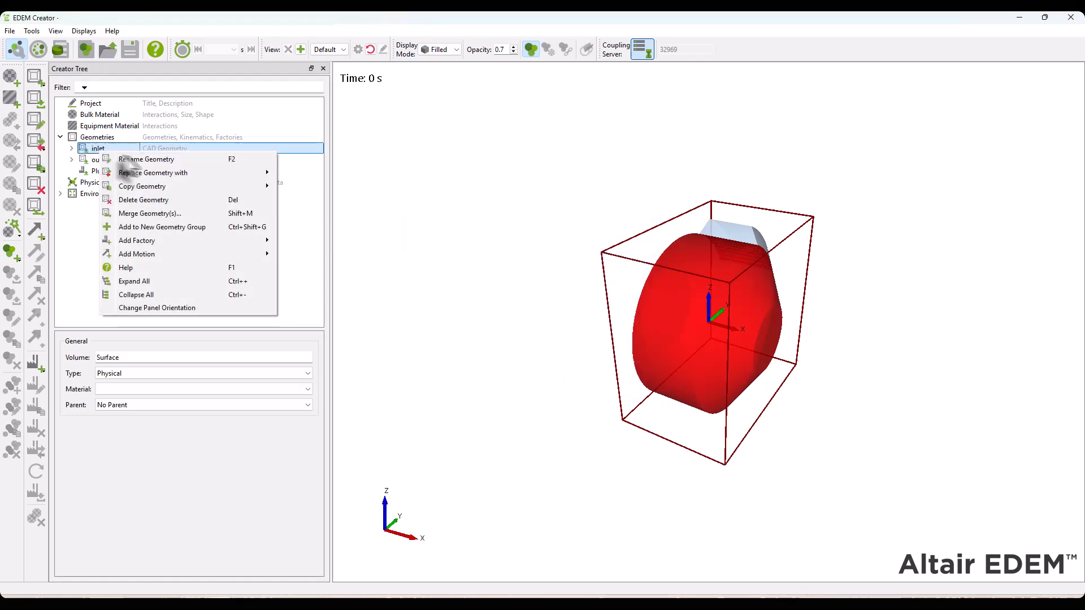
{"action": "left_click", "coordinate": [168, 159]}
{"action": "type", "text": "drum"}
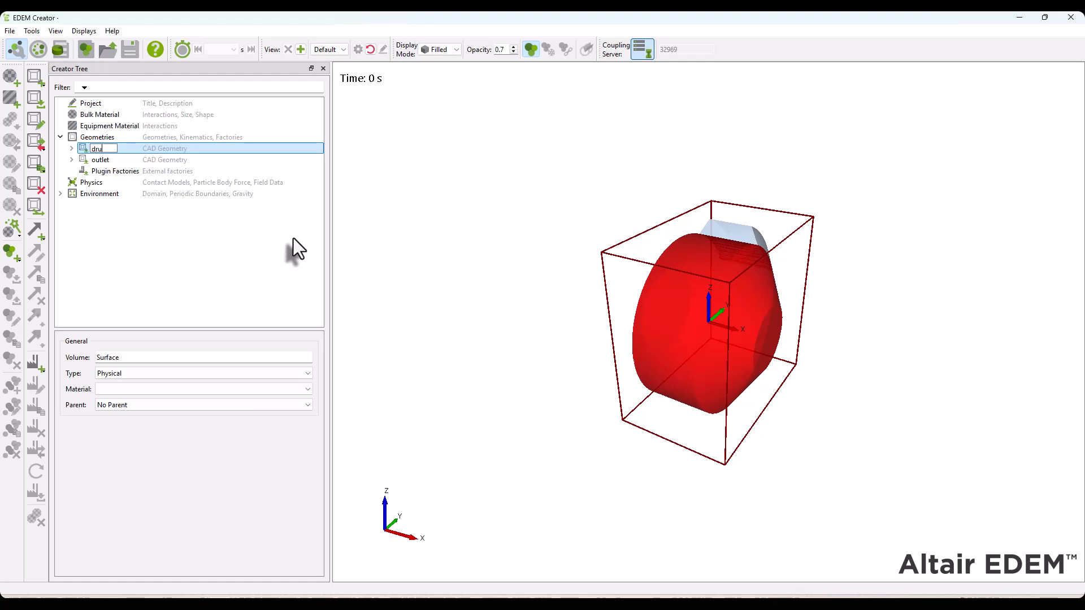
{"action": "key", "text": "Return"}
Import the baffles.xmt_txt geometry from the generic_case folder with CAD Units and the default rigid body auto mesh settings
{"action": "left_click", "coordinate": [88, 138]}
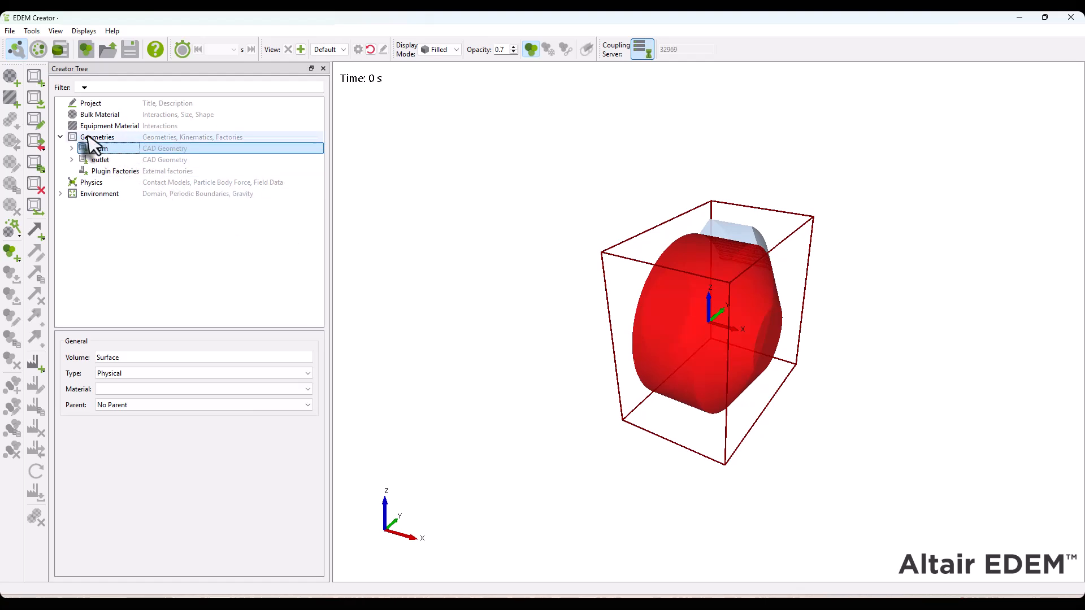
{"action": "right_click", "coordinate": [88, 136]}
{"action": "left_click", "coordinate": [145, 158]}
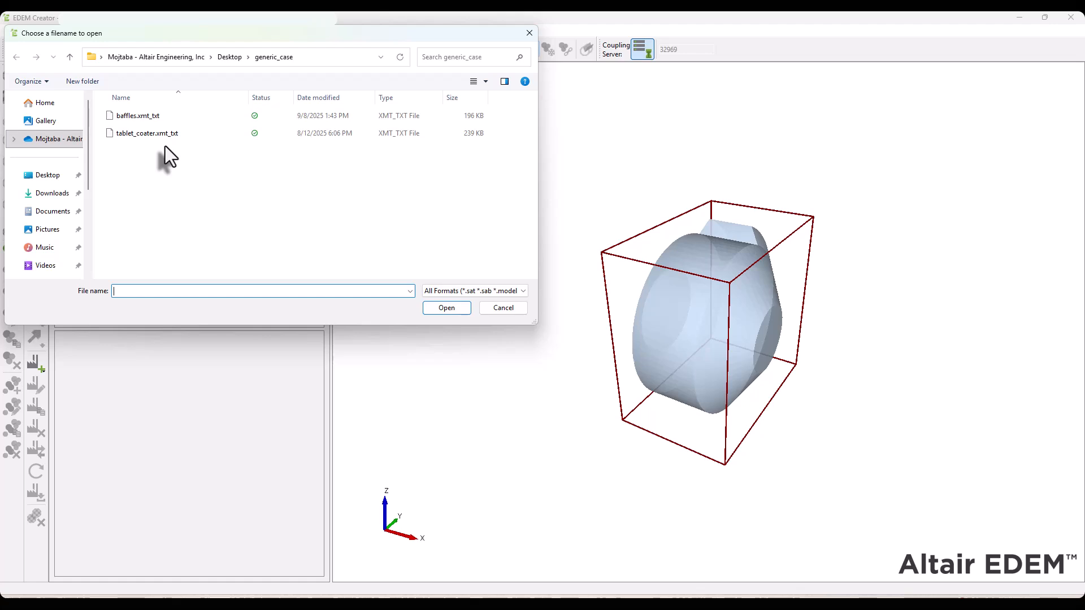
{"action": "left_click", "coordinate": [148, 118]}
{"action": "left_click", "coordinate": [447, 307]}
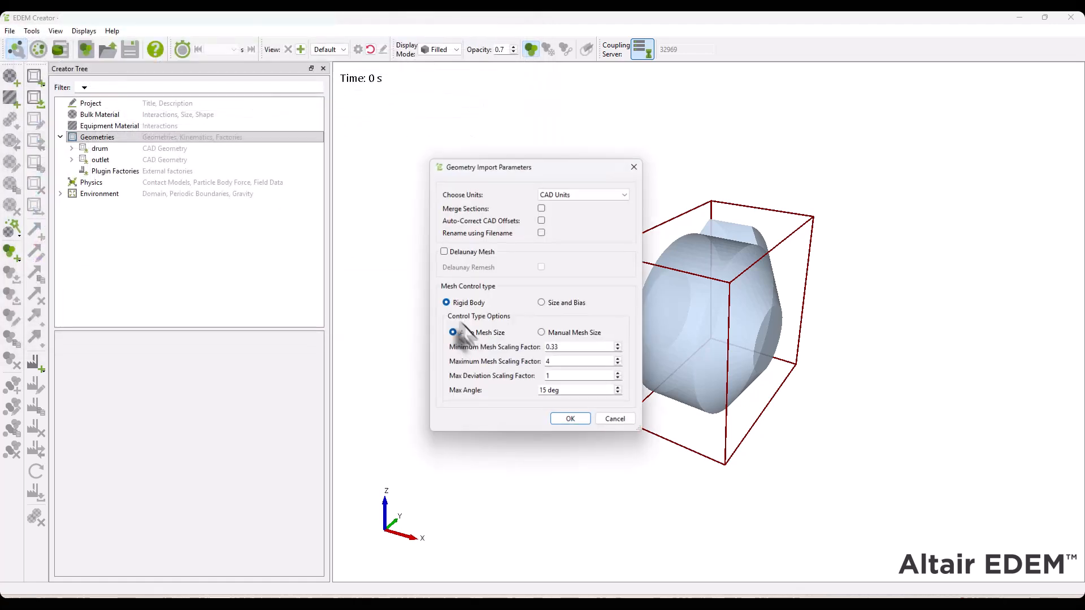
{"action": "left_click", "coordinate": [572, 422]}
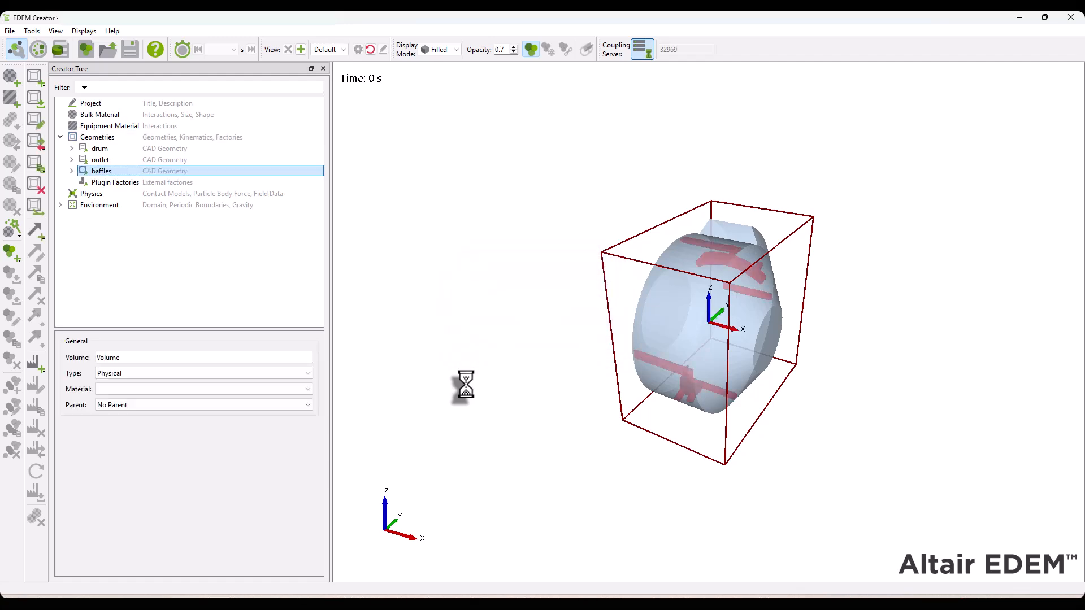
Merge the imported baffles geometry into the drum geometry
{"action": "left_click", "coordinate": [99, 150], "text": "ctrl"}
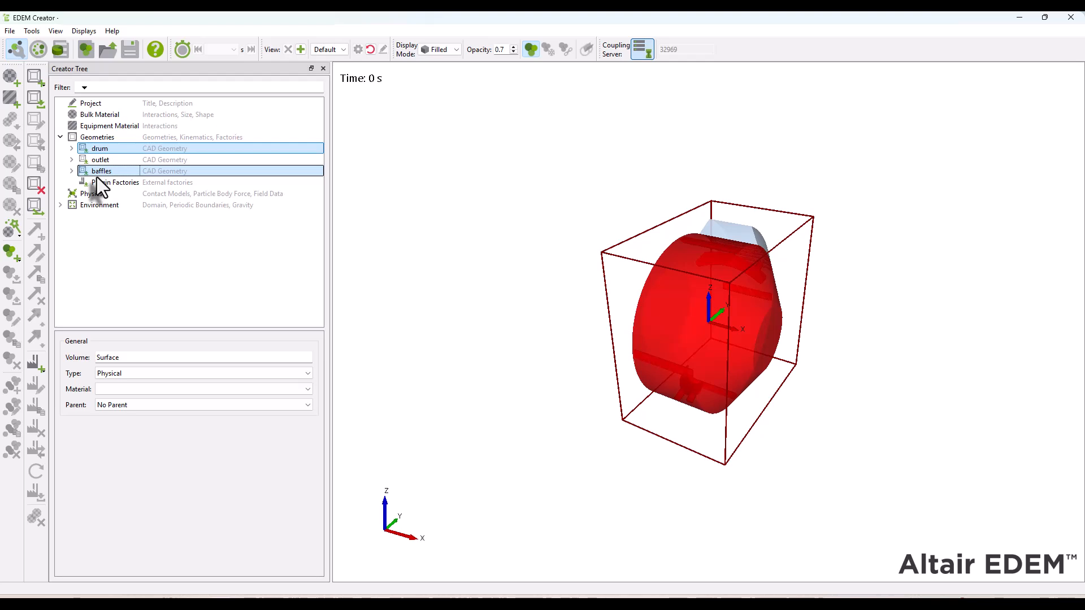
{"action": "right_click", "coordinate": [98, 177]}
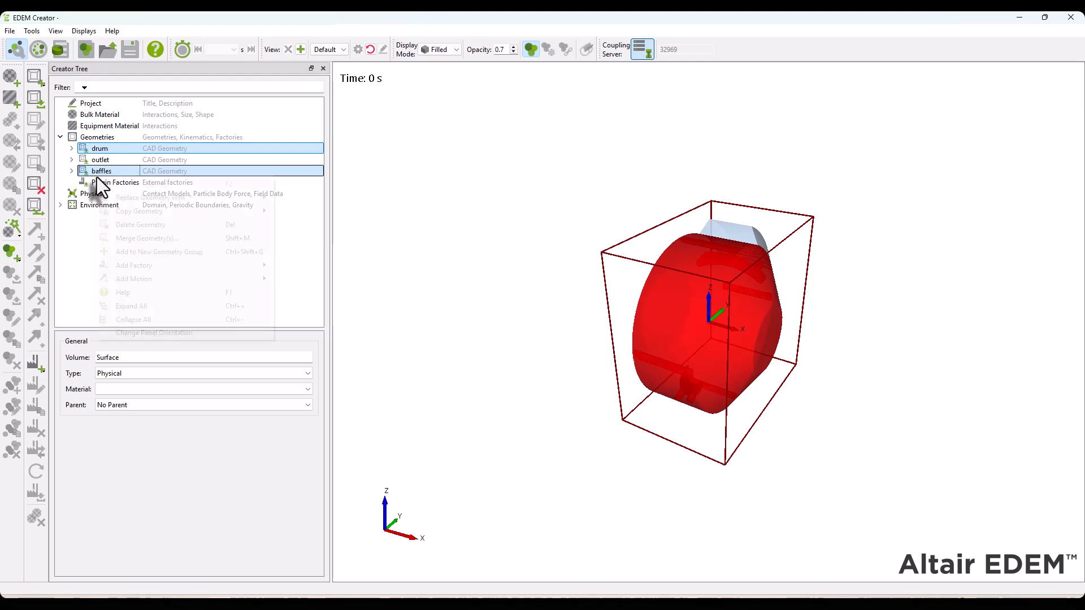
{"action": "left_click", "coordinate": [164, 240]}
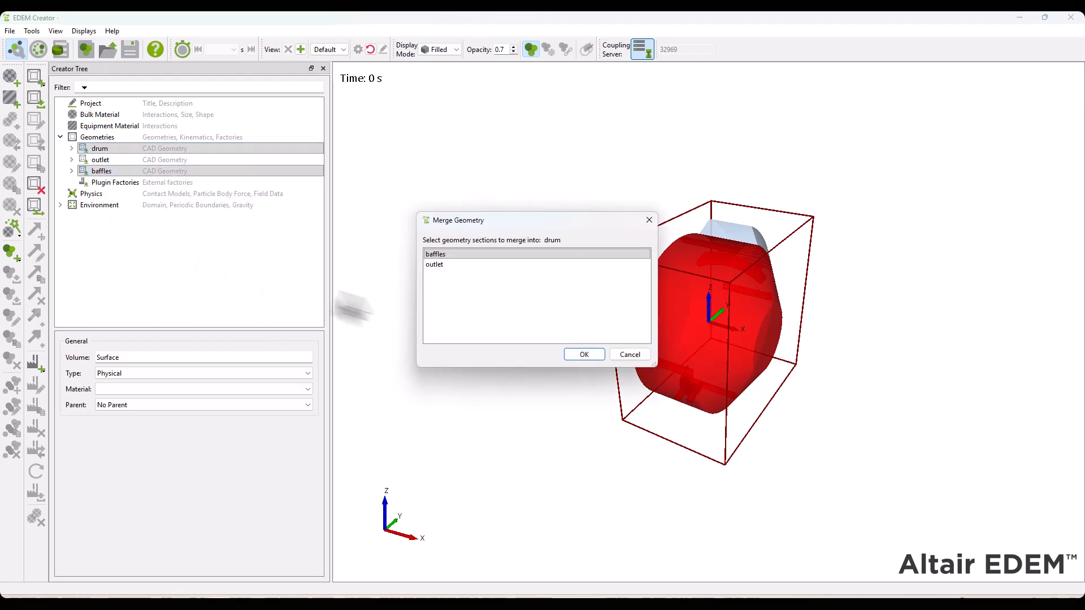
{"action": "left_click", "coordinate": [579, 351]}
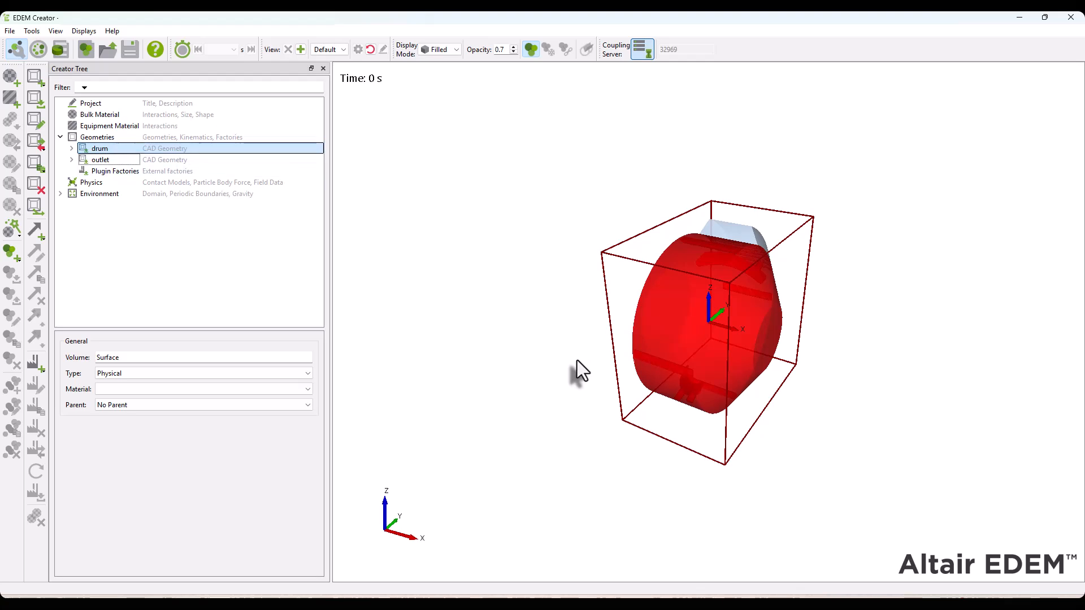
Inspect the outlet geometry and save the simulation deck as coater in the generic_case folder
{"action": "left_click", "coordinate": [101, 161]}
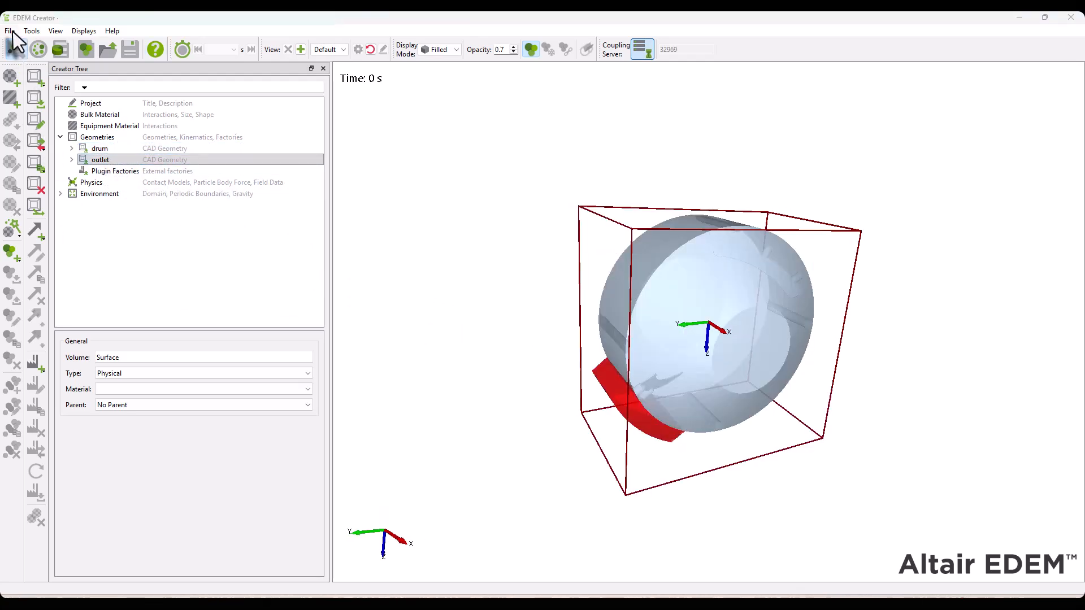
{"action": "left_click", "coordinate": [12, 32]}
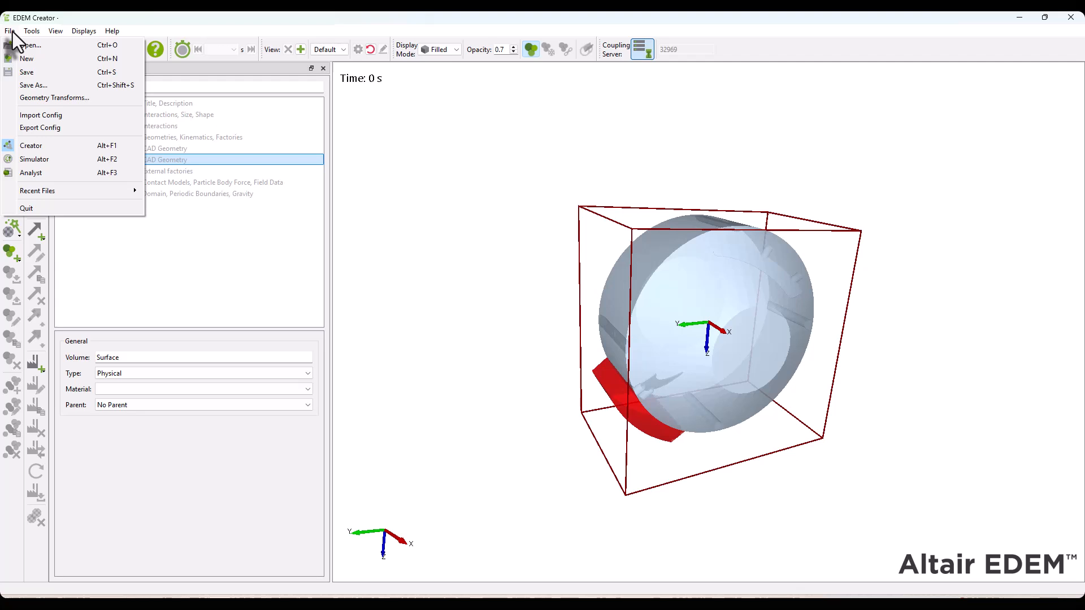
{"action": "left_click", "coordinate": [35, 85]}
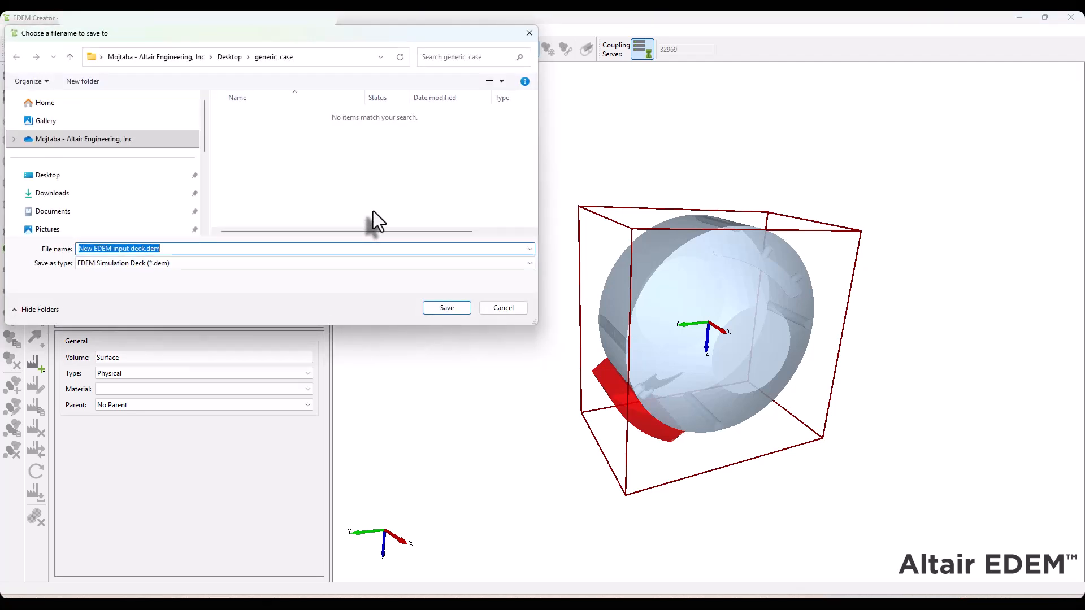
{"action": "type", "text": "coater"}
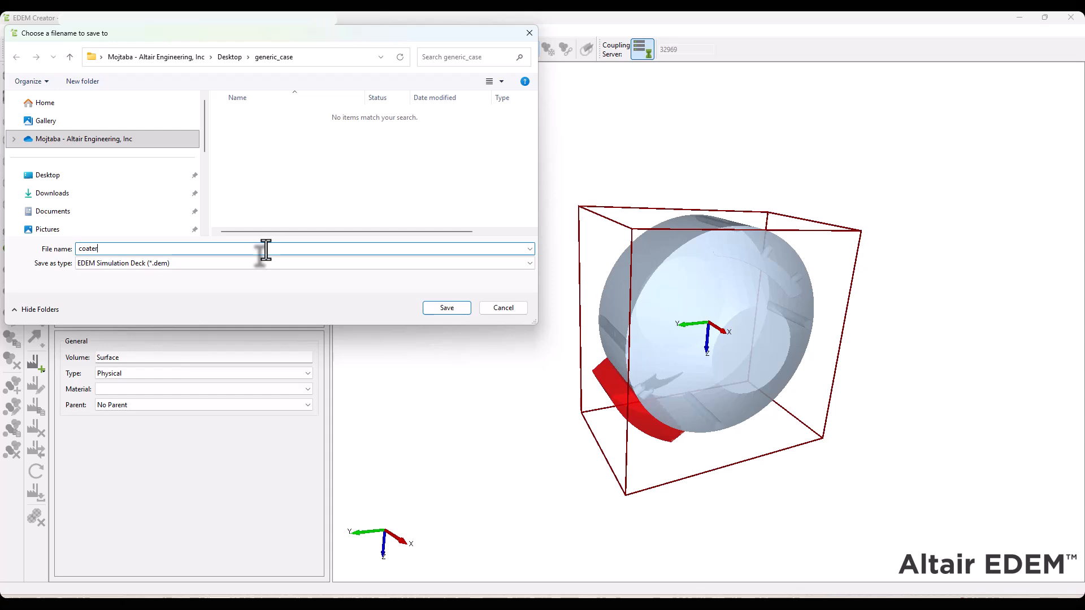
{"action": "left_click", "coordinate": [444, 308]}
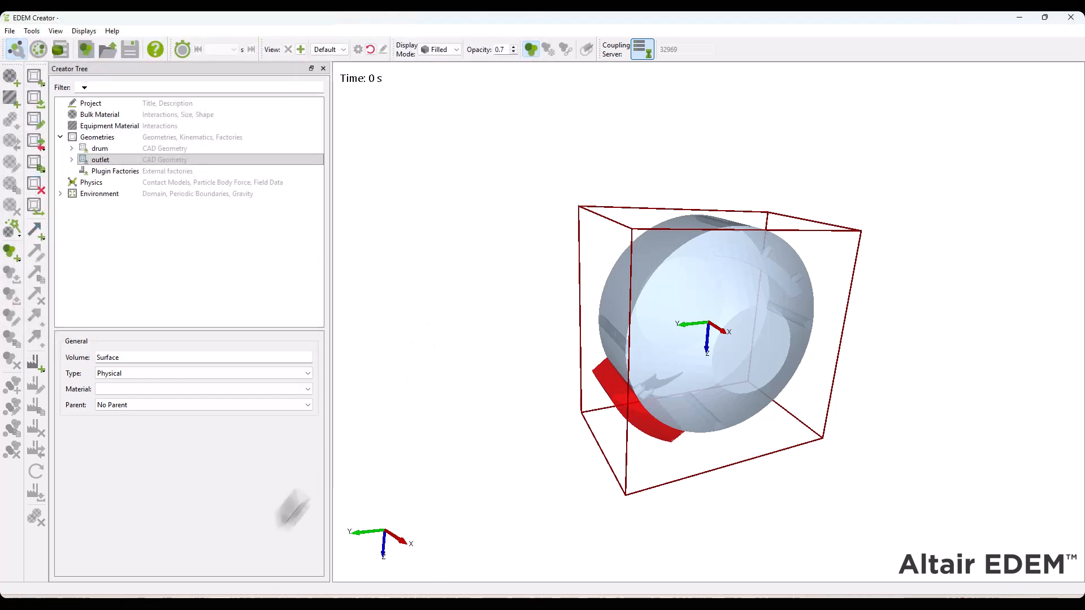
Check in File Explorer that the generic_case folder holds the SprayConduction .dll, .cu and preferences .txt files, then return to EDEM
{"action": "left_click", "coordinate": [218, 605]}
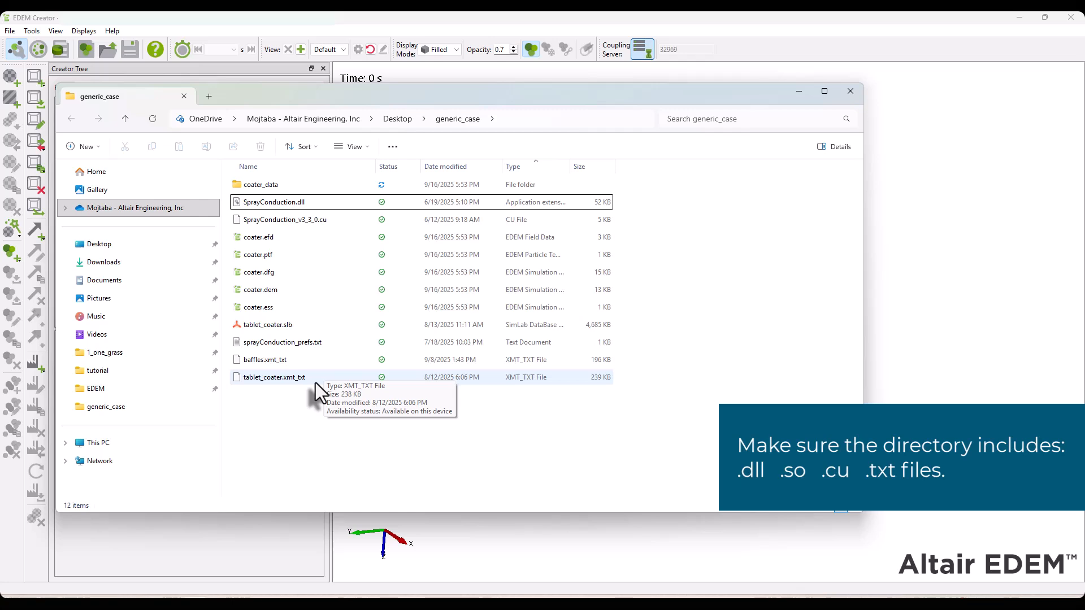
{"action": "left_click", "coordinate": [321, 202]}
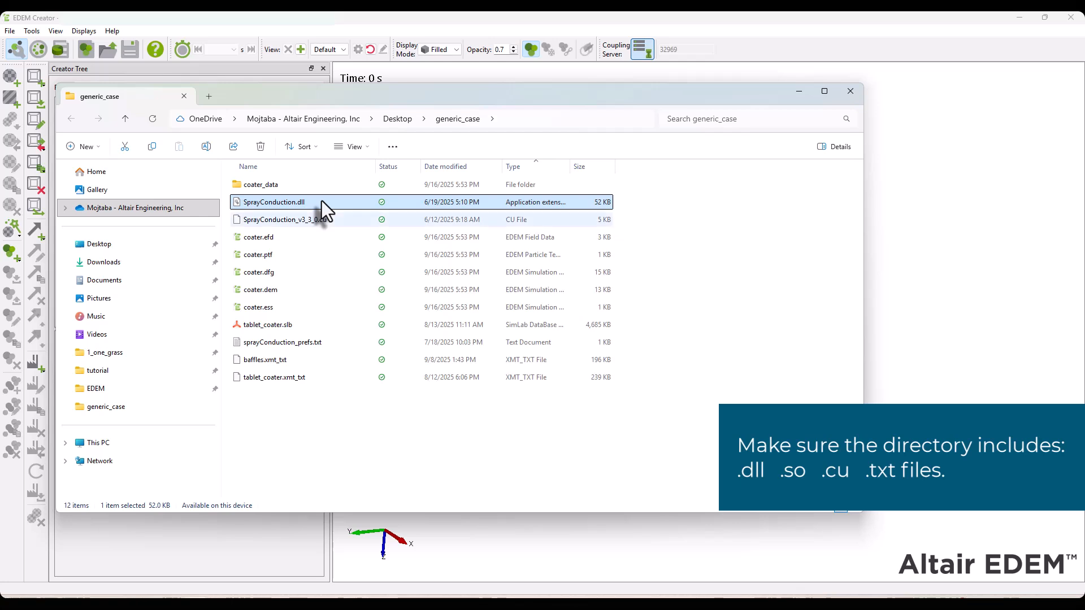
{"action": "left_click", "coordinate": [334, 219]}
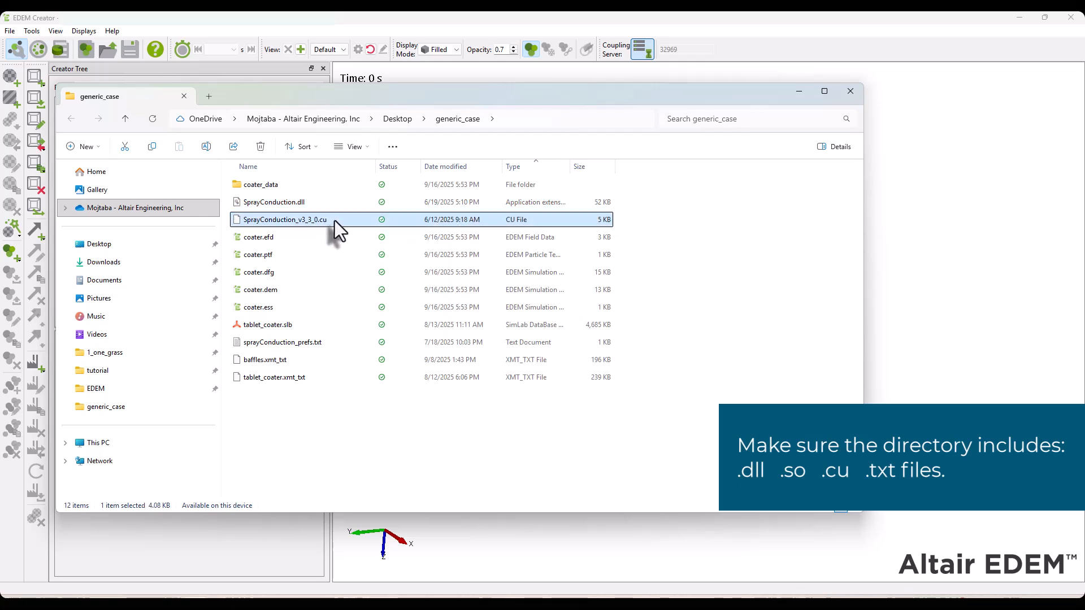
{"action": "left_click", "coordinate": [319, 346]}
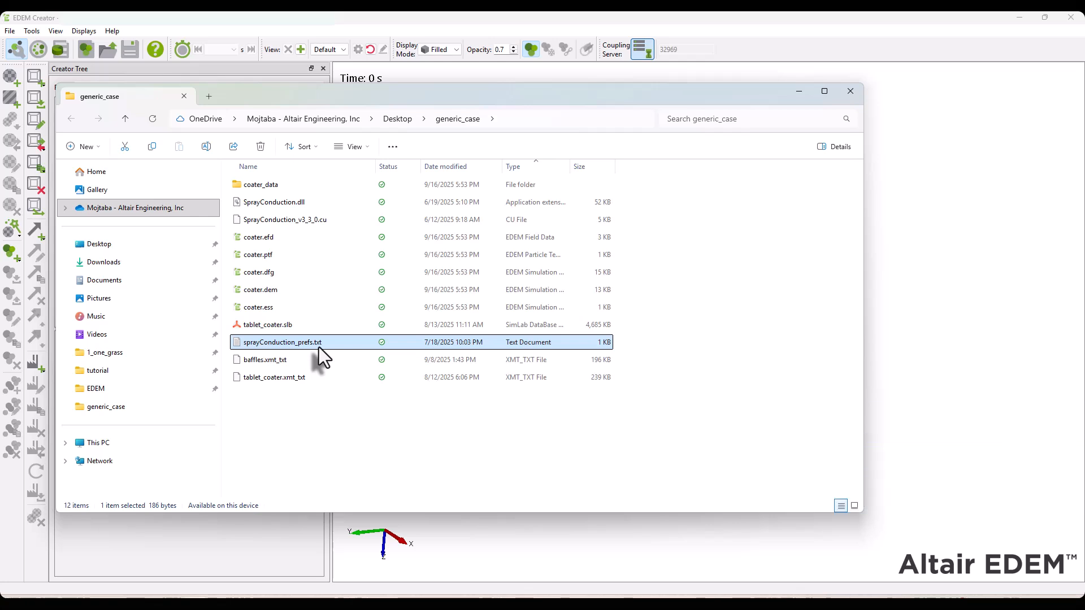
{"action": "left_click", "coordinate": [538, 461]}
{"action": "left_click", "coordinate": [829, 40]}
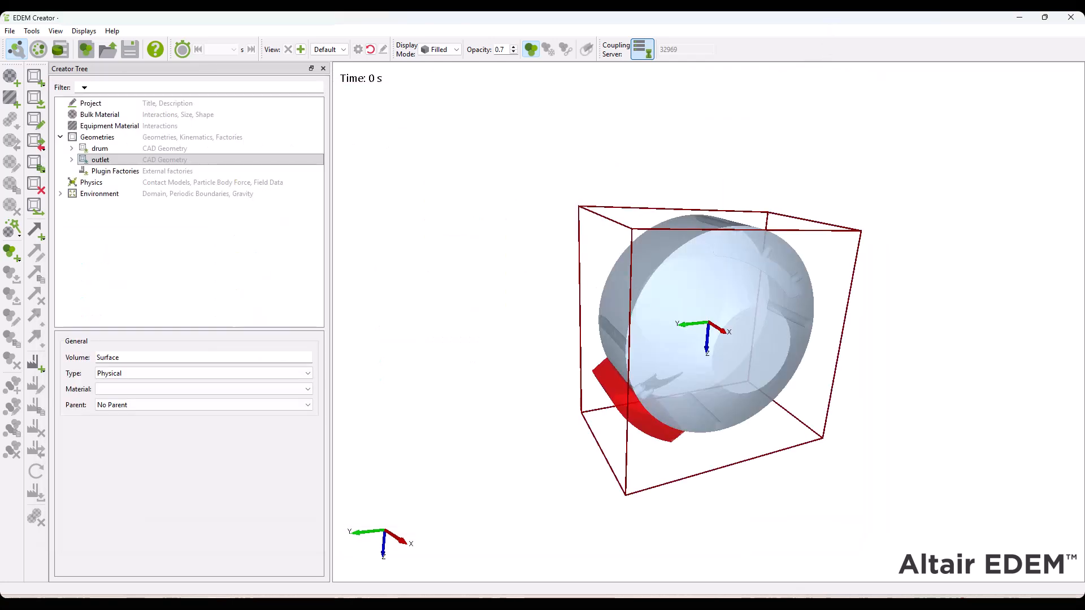
Add a new bulk material named spray_material
{"action": "right_click", "coordinate": [83, 119]}
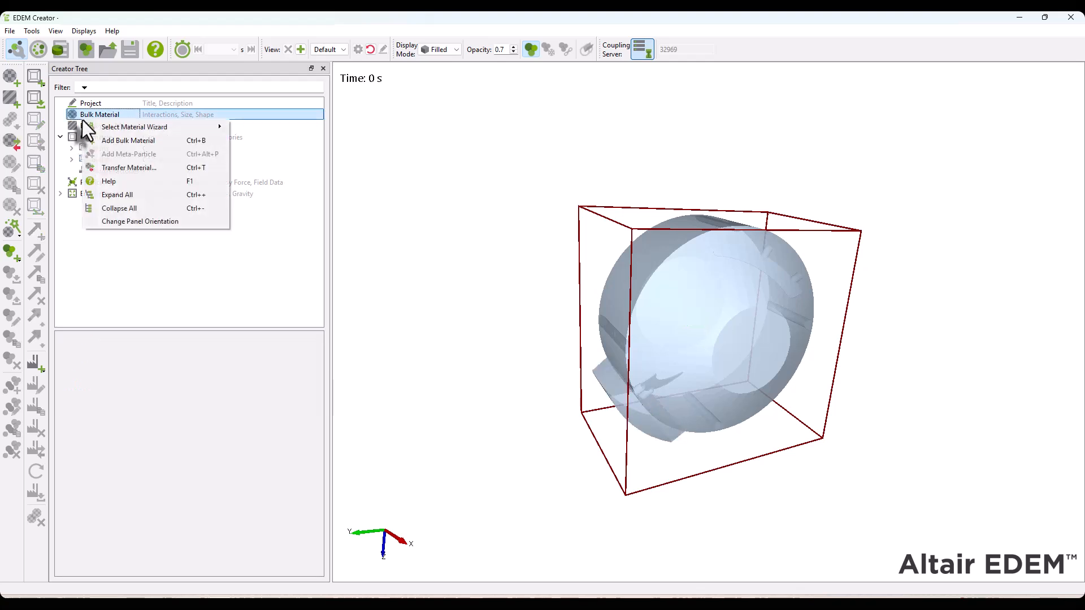
{"action": "left_click", "coordinate": [138, 144]}
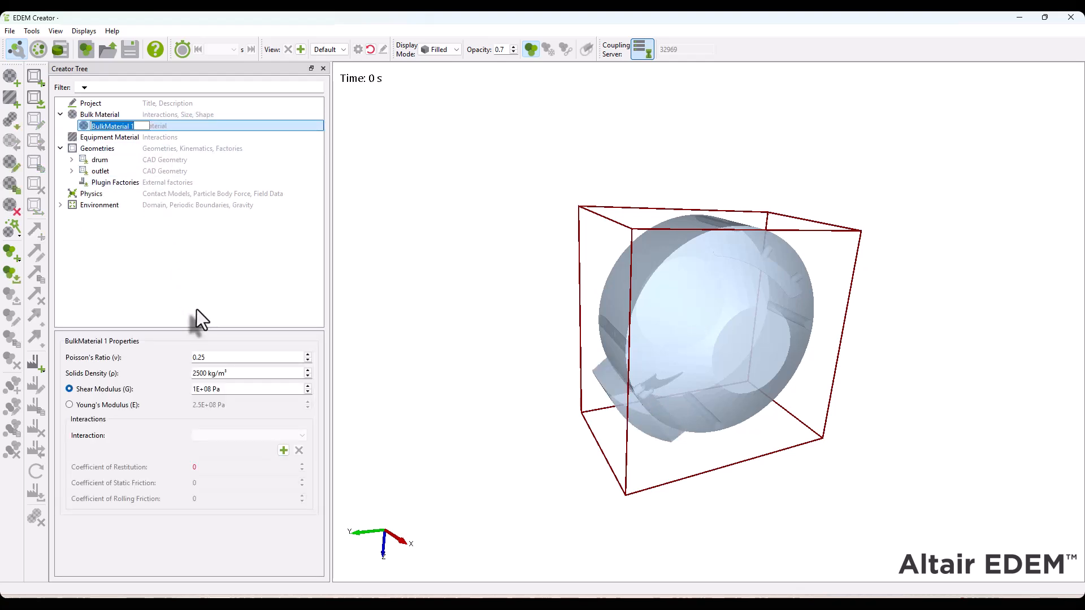
{"action": "type", "text": "spray"}
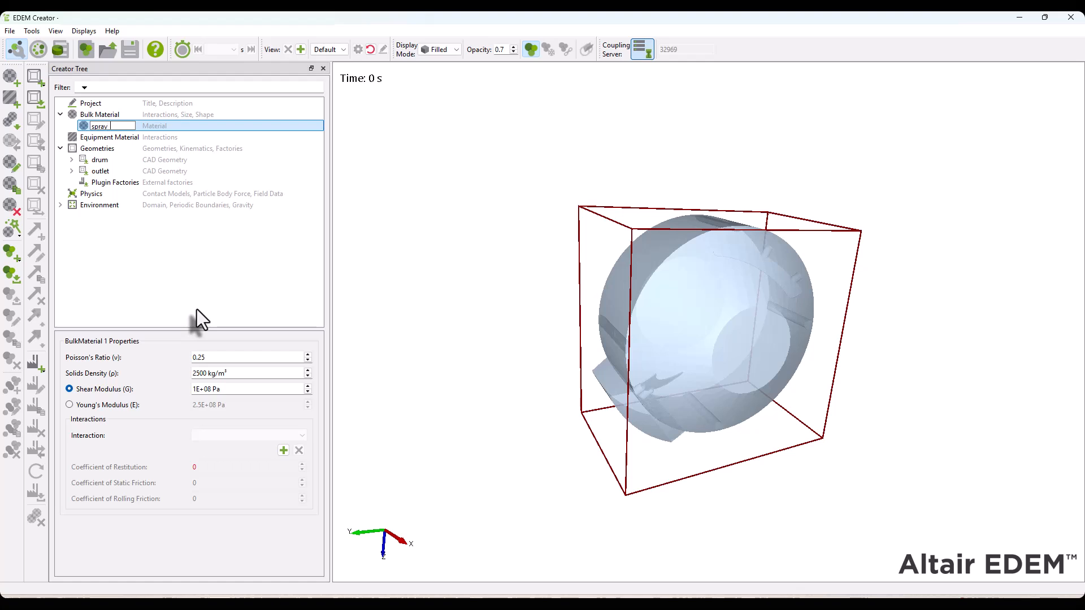
{"action": "type", "text": "_material"}
{"action": "key", "text": "Return"}
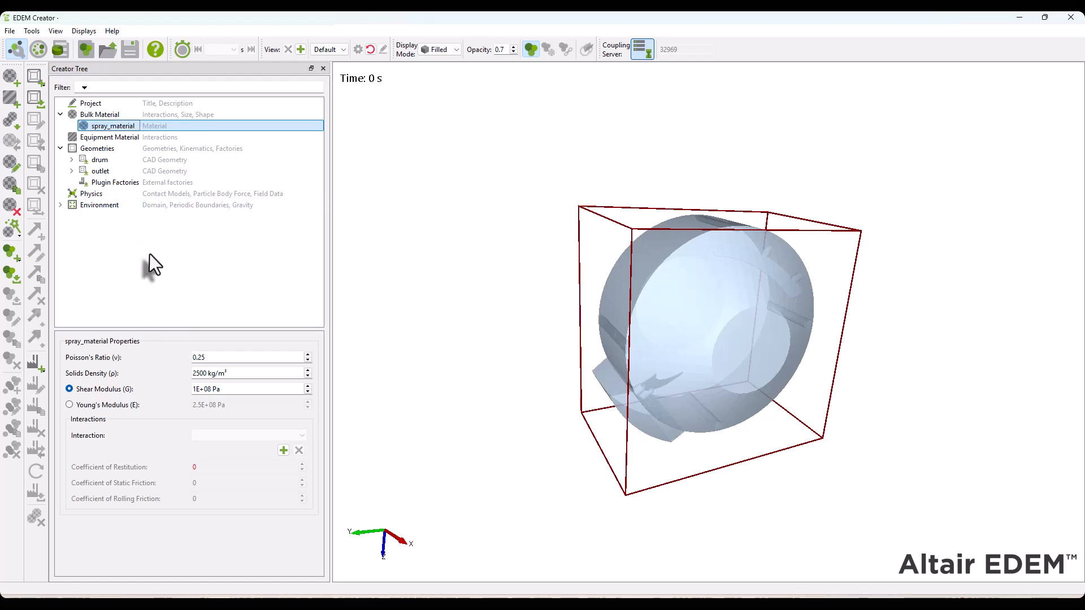
Set the spray_material solids density to 900 kg/m³ and its shear modulus to 10 Pa
{"action": "left_click", "coordinate": [241, 375]}
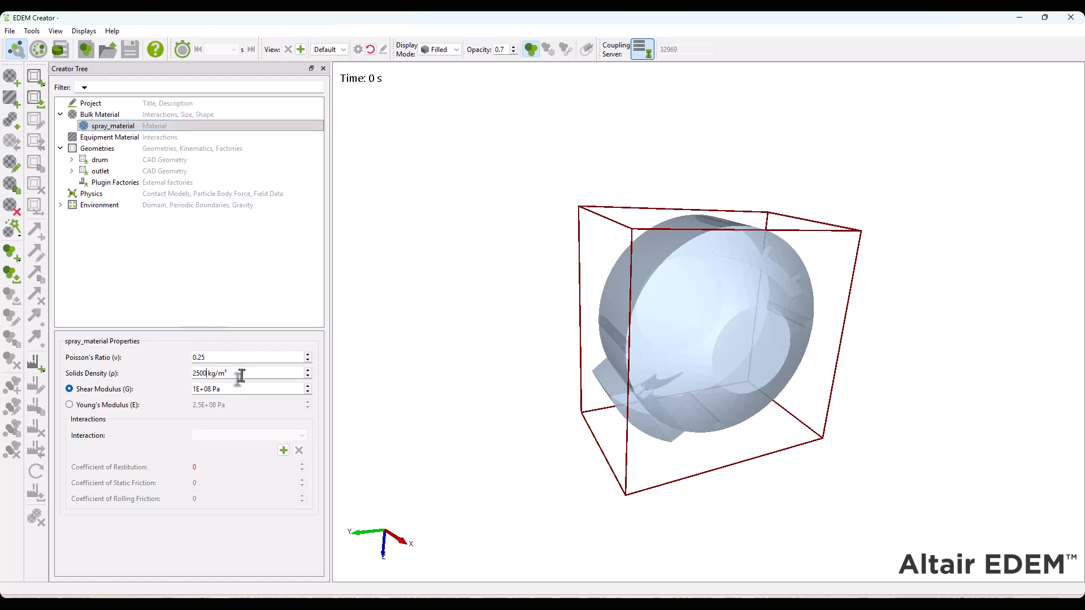
{"action": "left_click", "coordinate": [235, 357]}
{"action": "key", "text": "Tab"}
{"action": "type", "text": "900"}
{"action": "left_click", "coordinate": [244, 390]}
{"action": "type", "text": "0"}
{"action": "key", "text": "Tab"}
Add a single-sphere particle from the shape library to spray_material and set its physical radius to 0.0001 m
{"action": "right_click", "coordinate": [106, 127]}
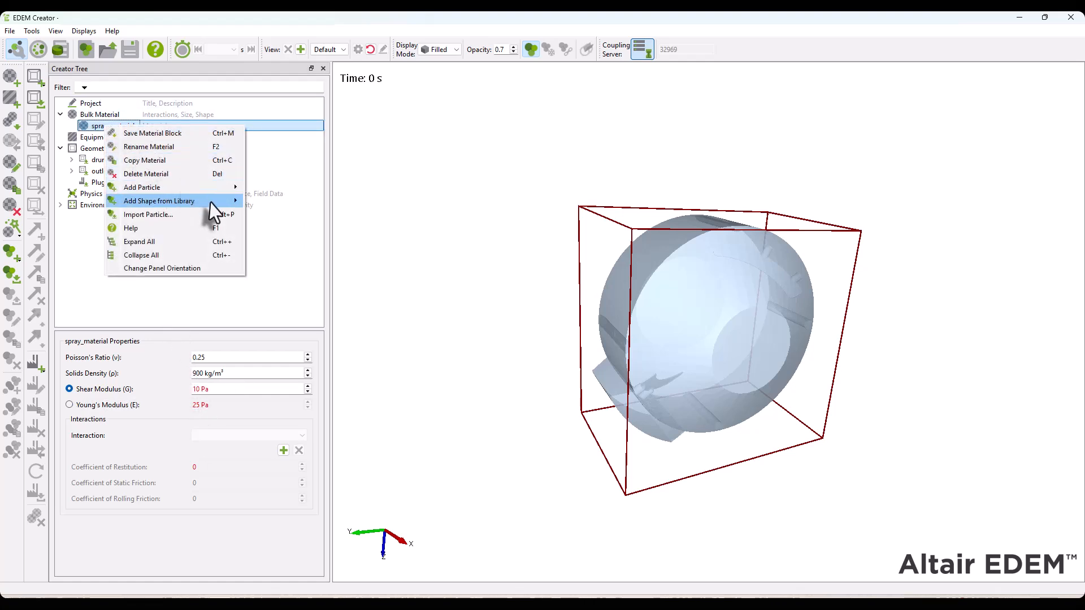
{"action": "mouse_move", "coordinate": [213, 202]}
{"action": "left_click", "coordinate": [300, 203]}
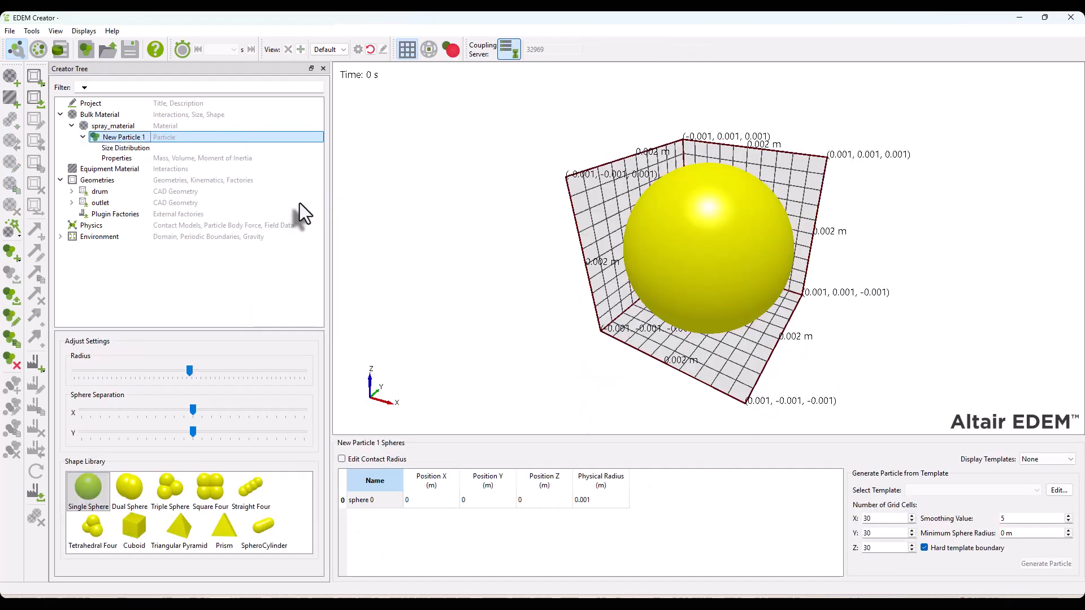
{"action": "double_click", "coordinate": [599, 500]}
{"action": "type", "text": "0.0"}
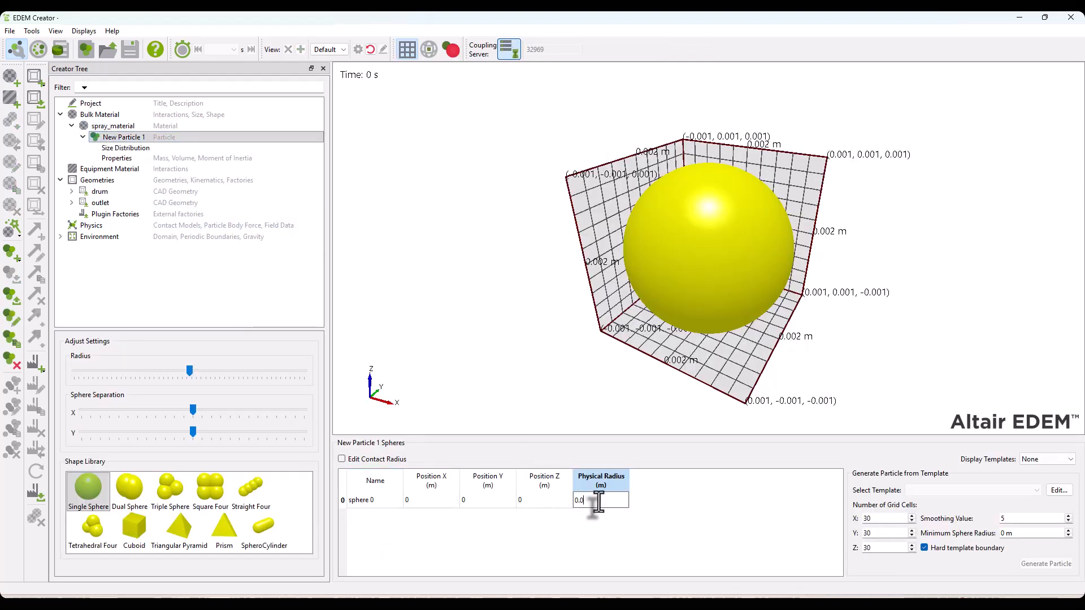
{"action": "type", "text": "001"}
{"action": "key", "text": "Return"}
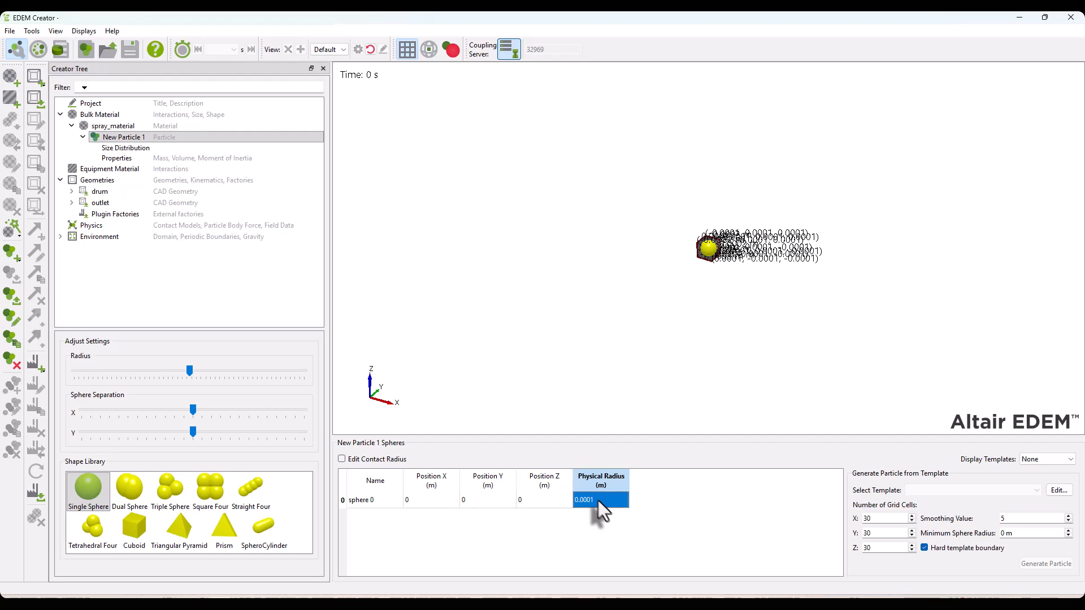
Rename the new sphere particle as spray and enable automatic calculation of its properties
{"action": "right_click", "coordinate": [116, 137]}
{"action": "left_click", "coordinate": [145, 143]}
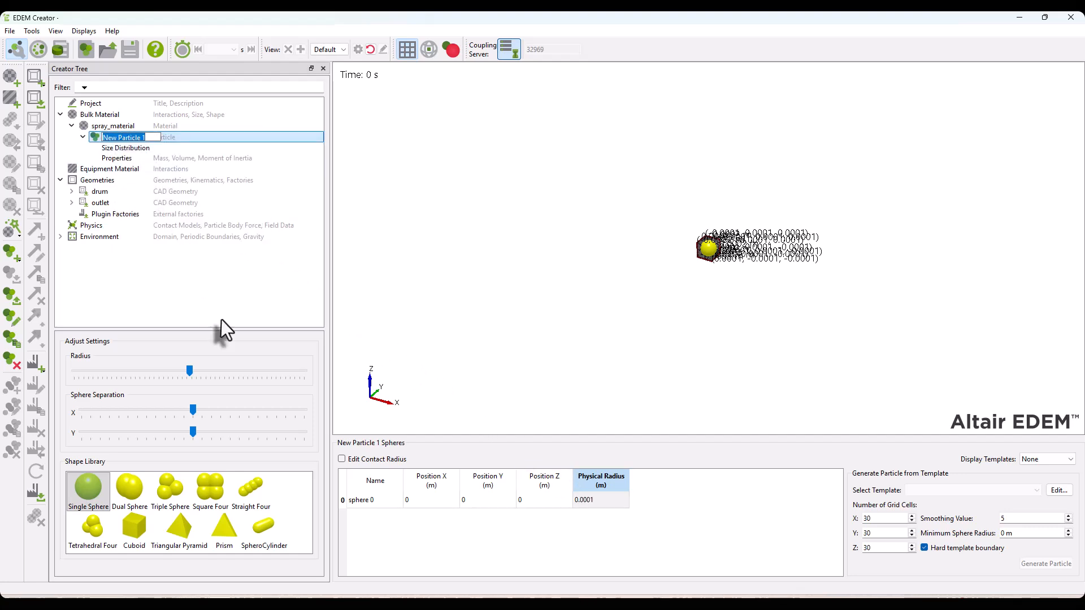
{"action": "type", "text": "spray"}
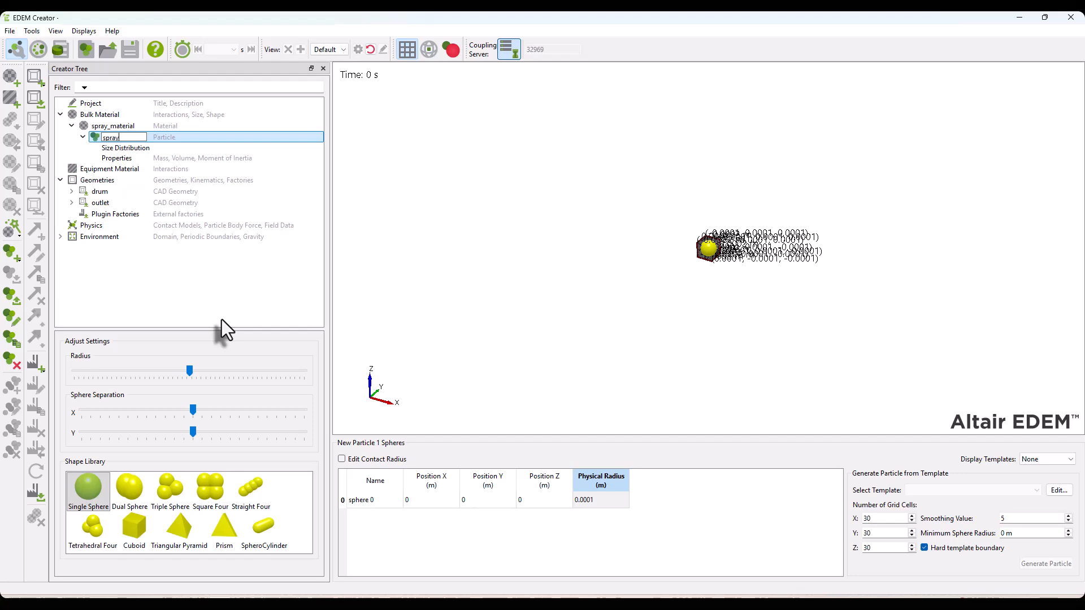
{"action": "key", "text": "Return"}
{"action": "left_click", "coordinate": [121, 158]}
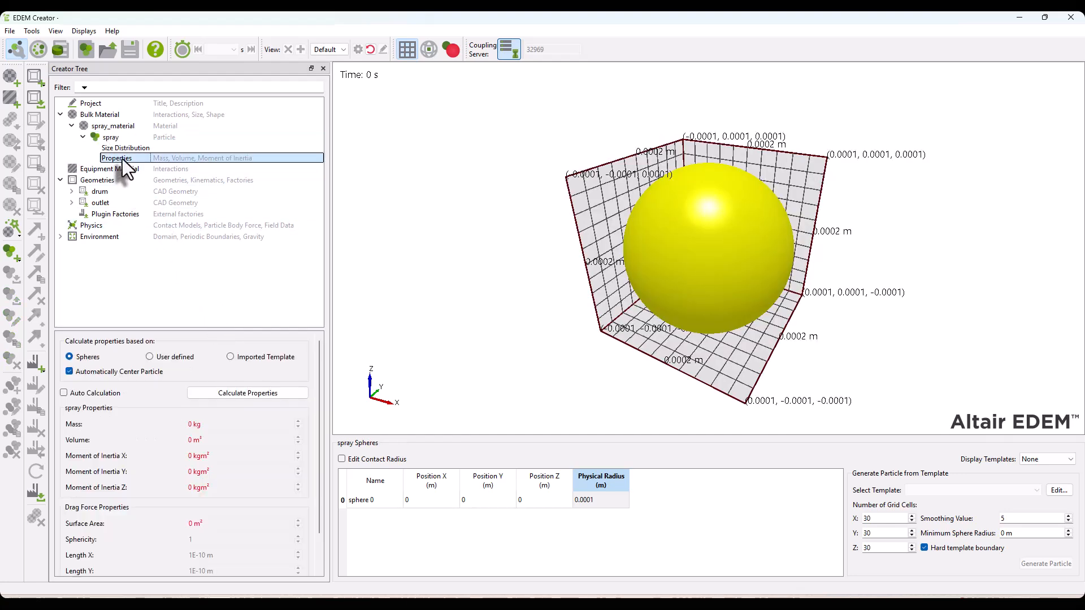
{"action": "left_click", "coordinate": [93, 394]}
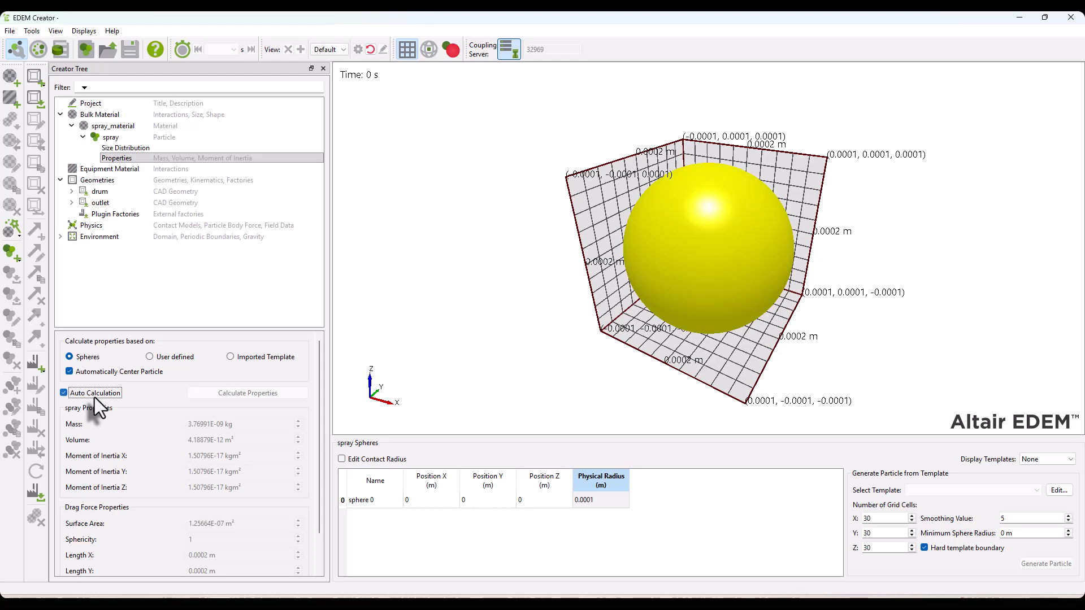
Add a second bulk material named tablet_material
{"action": "right_click", "coordinate": [95, 116]}
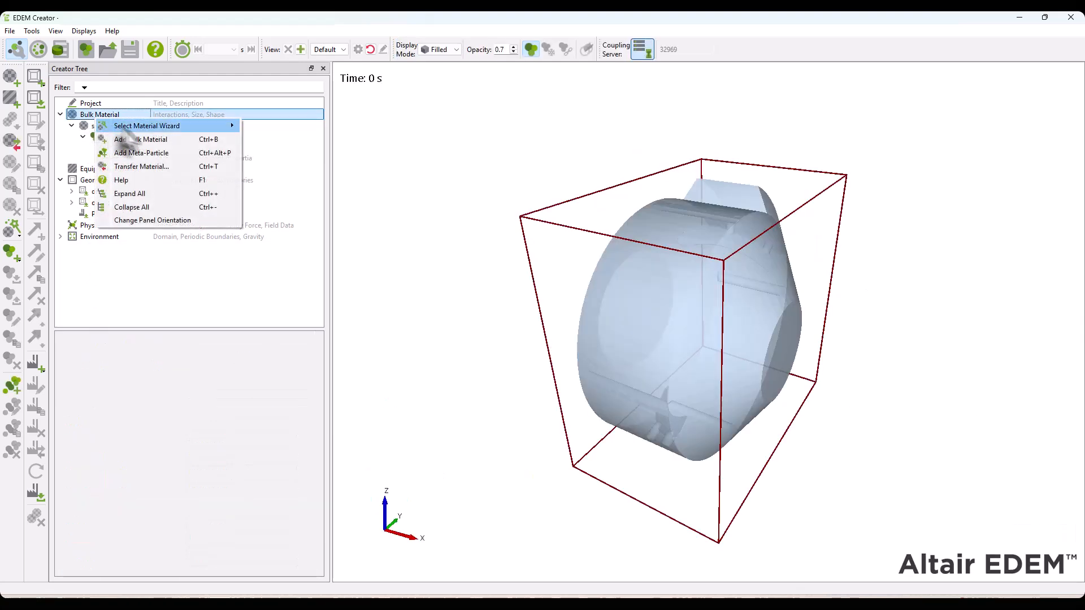
{"action": "left_click", "coordinate": [164, 142]}
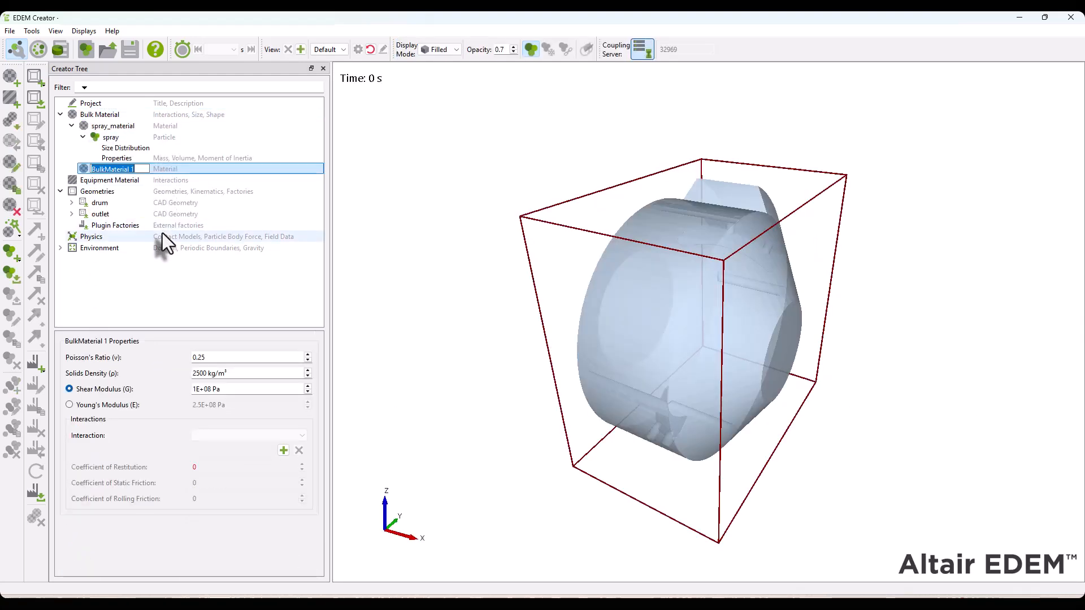
{"action": "type", "text": "tablet_material"}
{"action": "key", "text": "Return"}
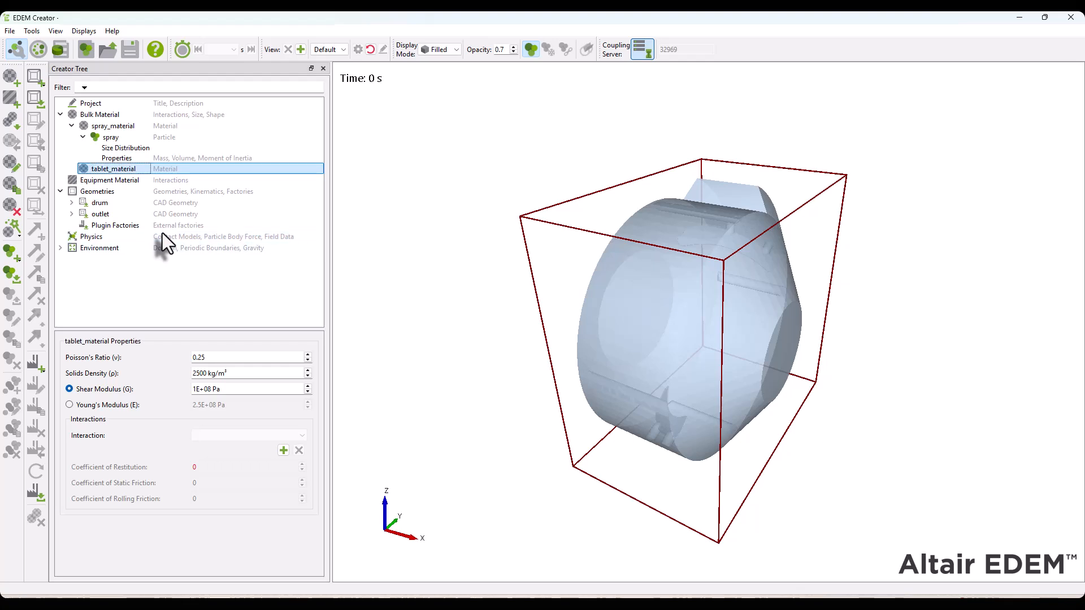
Set the tablet_material solids density to 1400 kg/m³ and define its stiffness by a Young's modulus of 1e6 Pa
{"action": "left_click", "coordinate": [220, 359]}
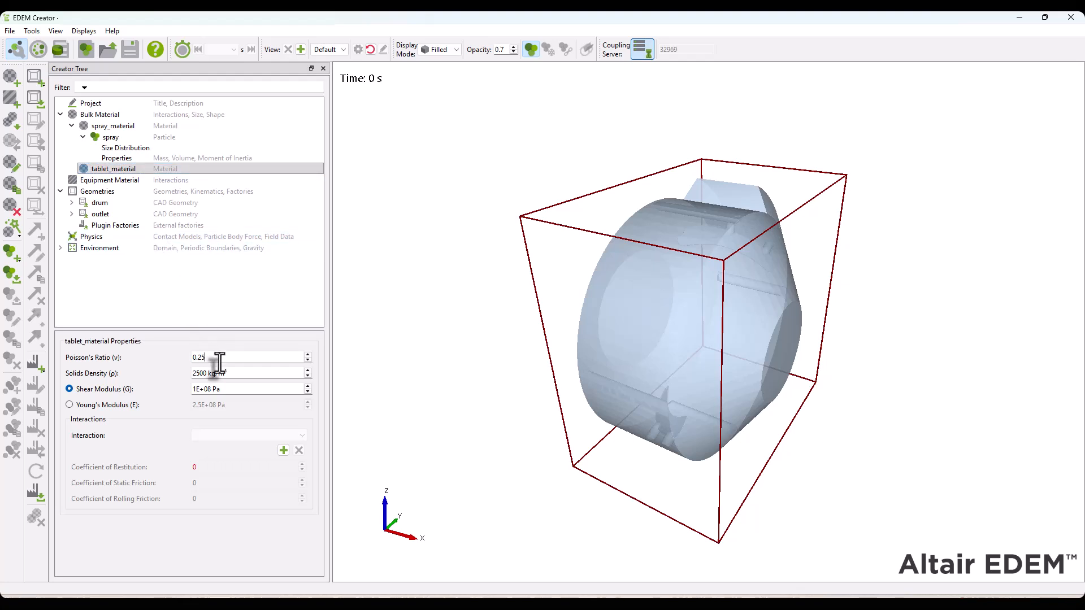
{"action": "key", "text": "Tab"}
{"action": "type", "text": "1400"}
{"action": "left_click", "coordinate": [231, 390]}
{"action": "left_click", "coordinate": [108, 405]}
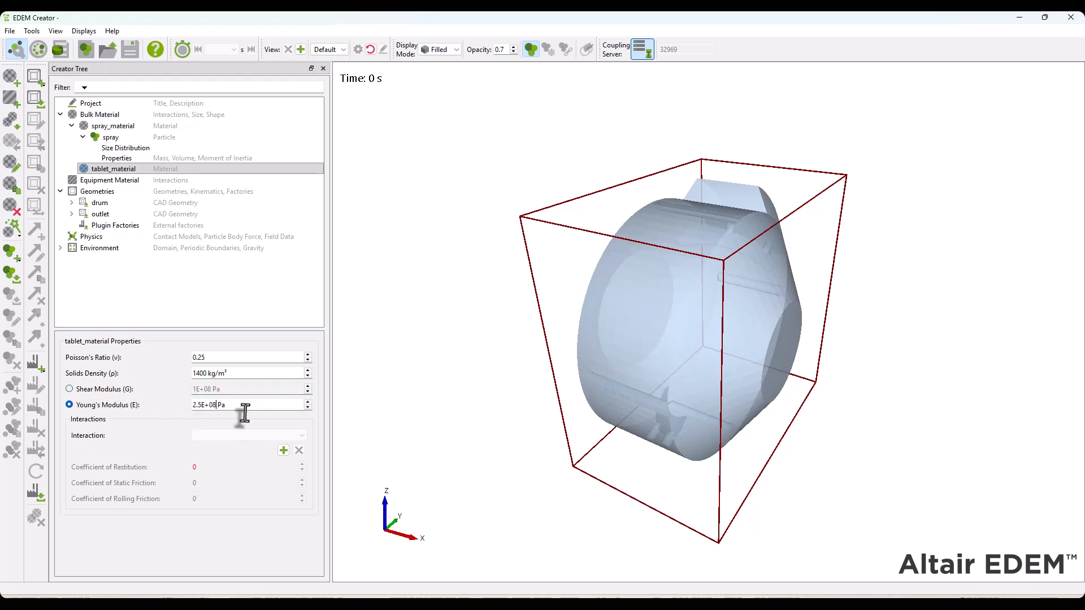
{"action": "type", "text": "1e"}
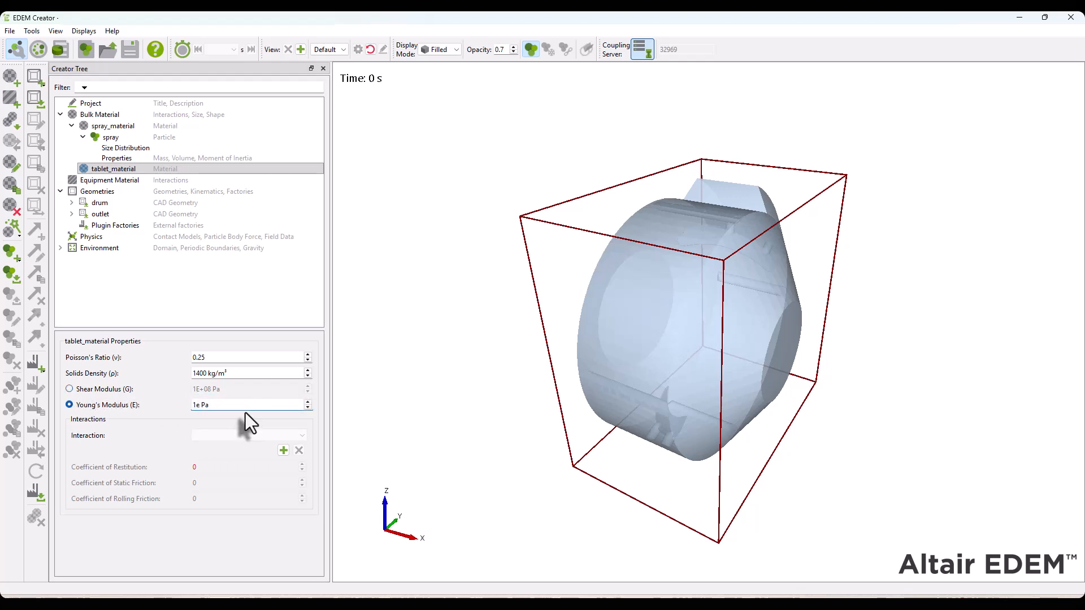
{"action": "type", "text": "6"}
{"action": "key", "text": "Return"}
Add a prism particle from the shape library to tablet_material and rename it as tablet
{"action": "right_click", "coordinate": [108, 173]}
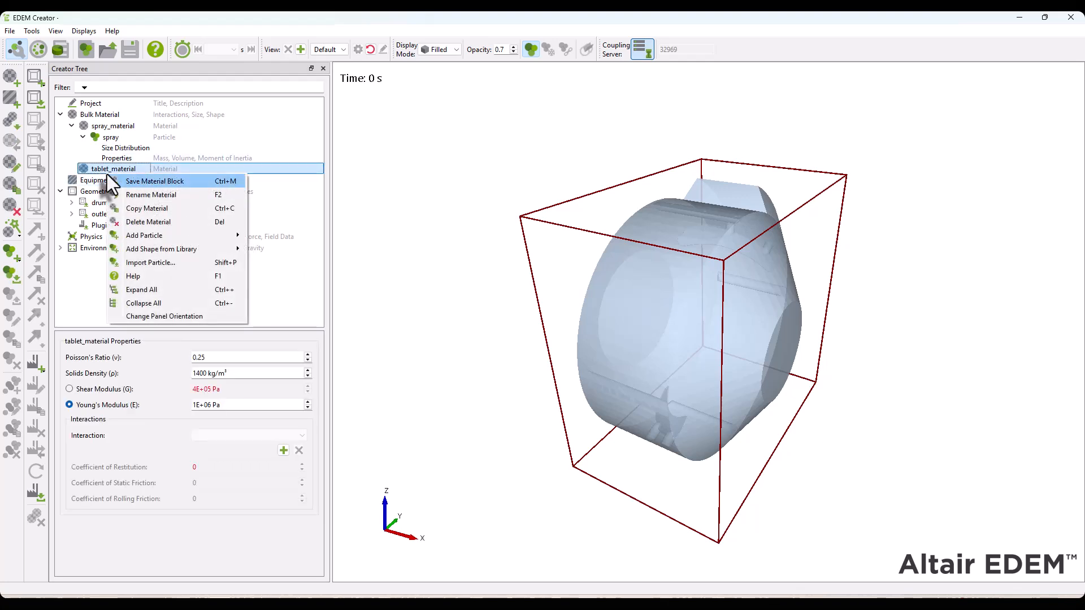
{"action": "mouse_move", "coordinate": [214, 247]}
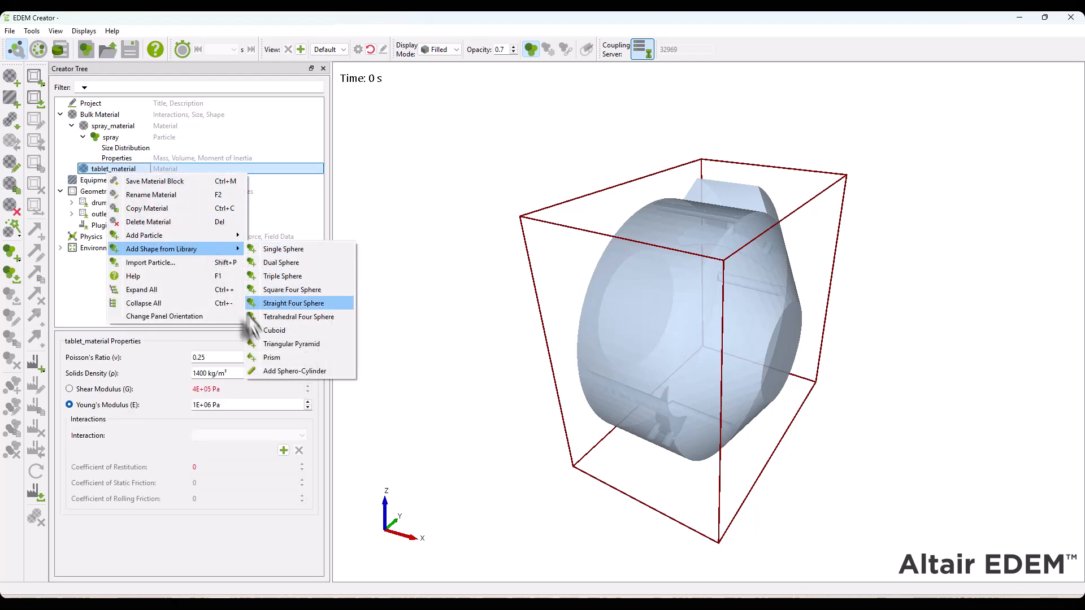
{"action": "left_click", "coordinate": [273, 364]}
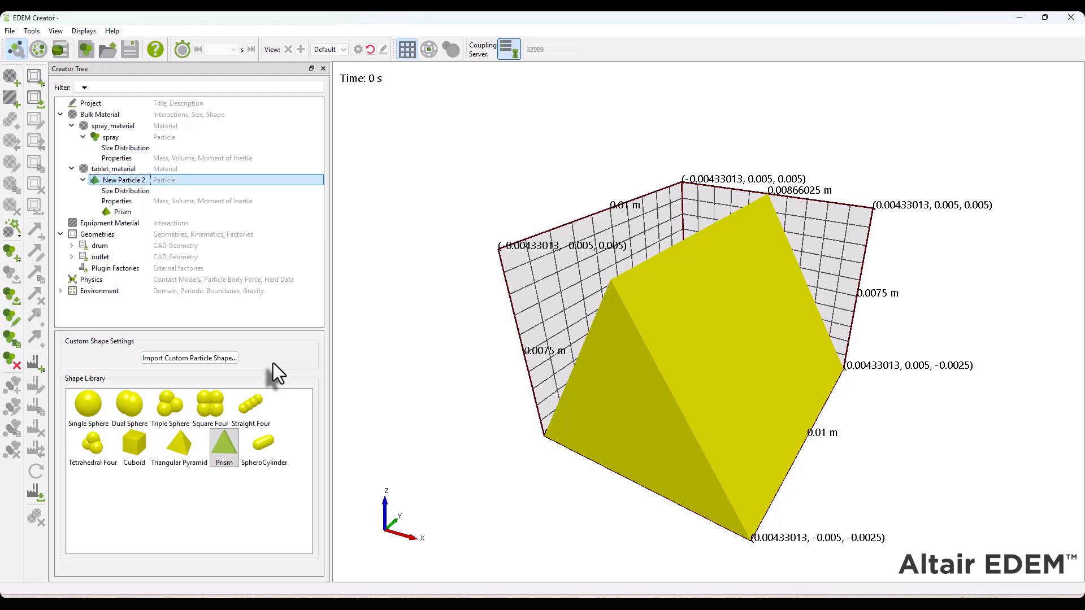
{"action": "right_click", "coordinate": [134, 180]}
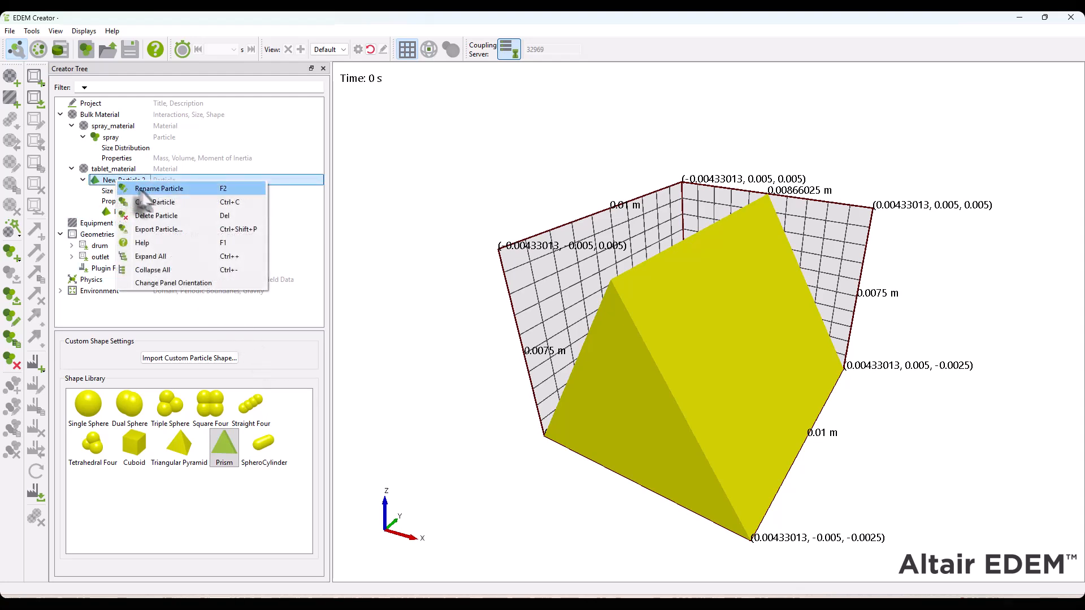
{"action": "left_click", "coordinate": [148, 187]}
{"action": "type", "text": "tablet"}
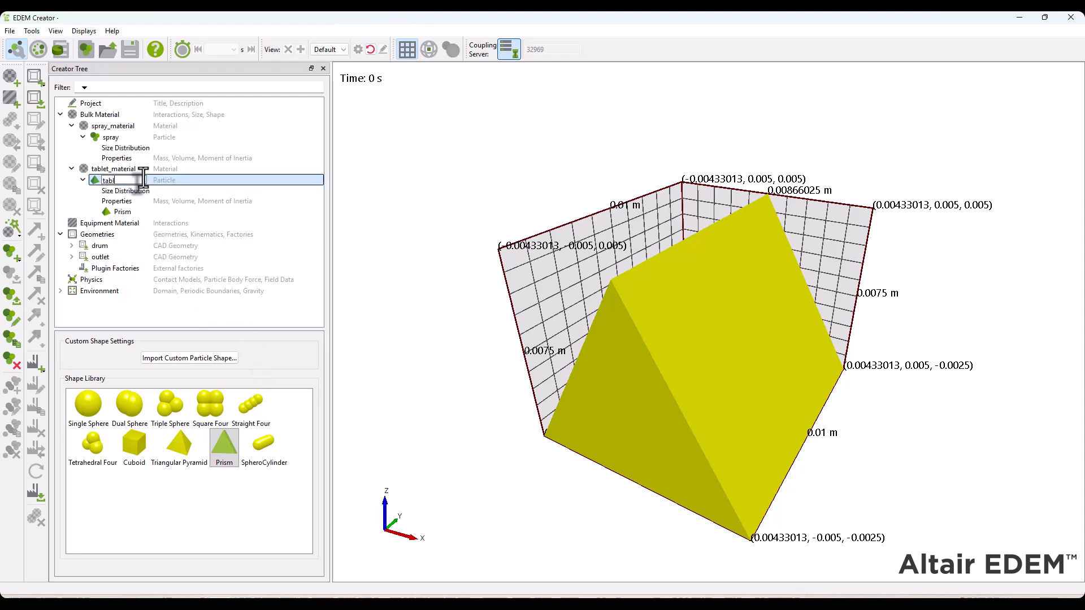
{"action": "key", "text": "Return"}
Give the tablet prism a length of 0.004 m and 20 sides, and enable automatic calculation of its properties
{"action": "left_click", "coordinate": [131, 210]}
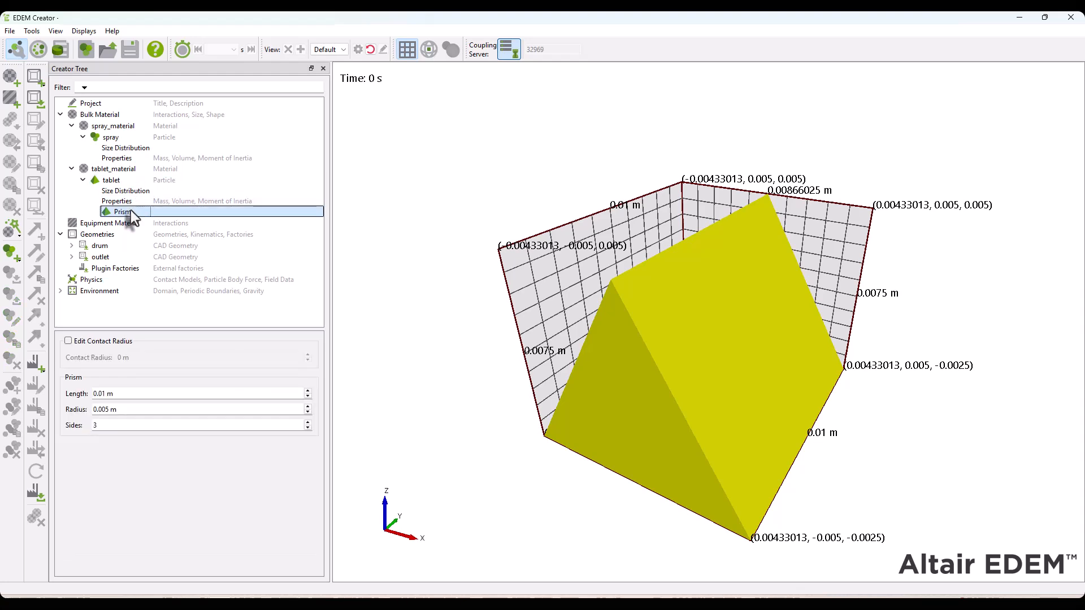
{"action": "left_click", "coordinate": [117, 394]}
{"action": "key", "text": "BackSpace"}
{"action": "key", "text": "BackSpace"}
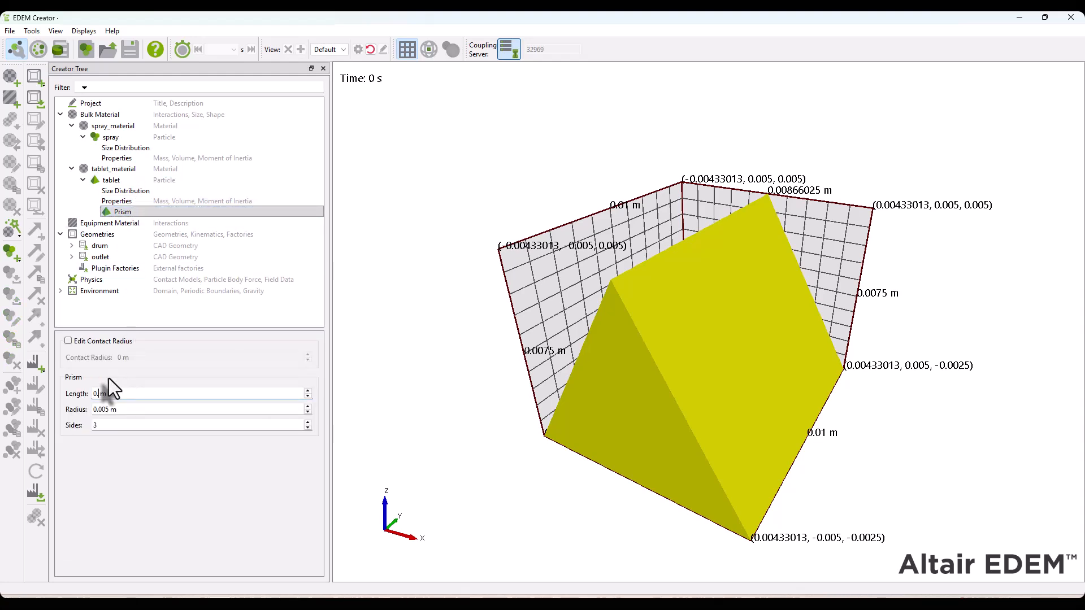
{"action": "type", "text": "004"}
{"action": "key", "text": "Tab"}
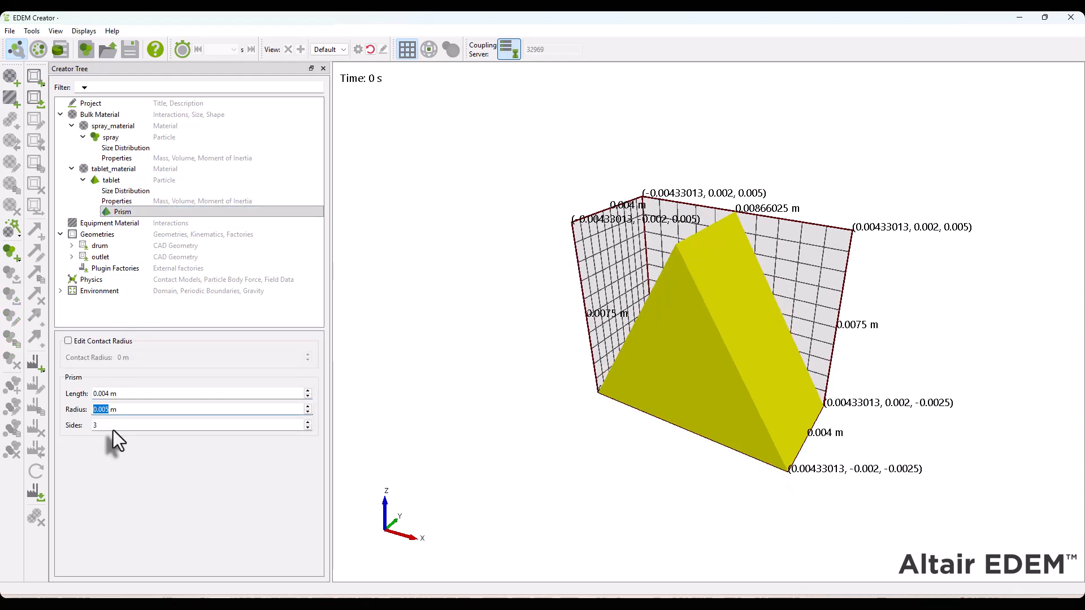
{"action": "key", "text": "Tab"}
{"action": "type", "text": "20"}
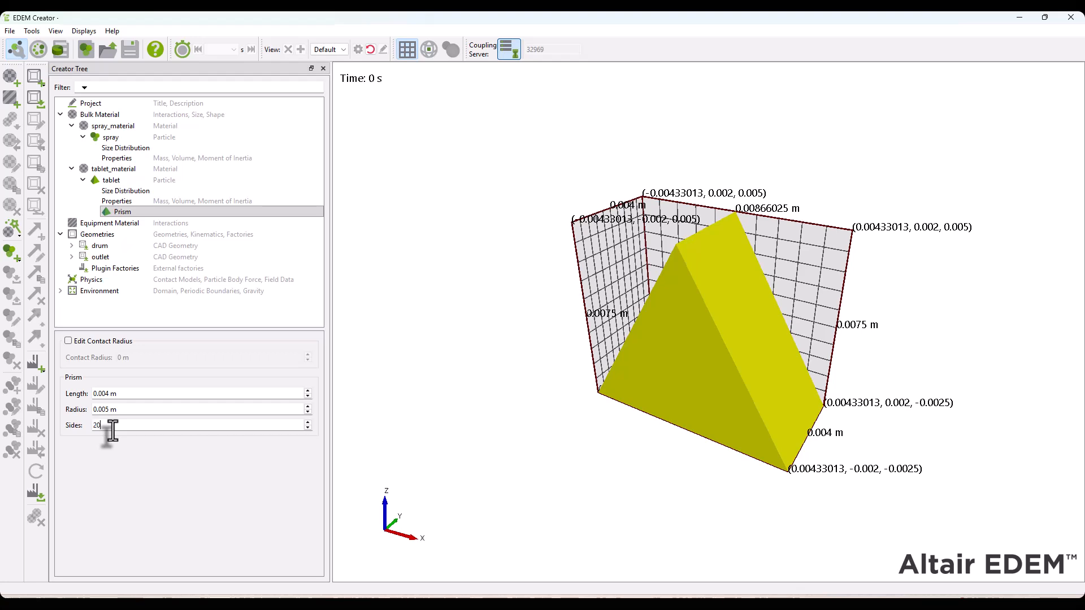
{"action": "key", "text": "Return"}
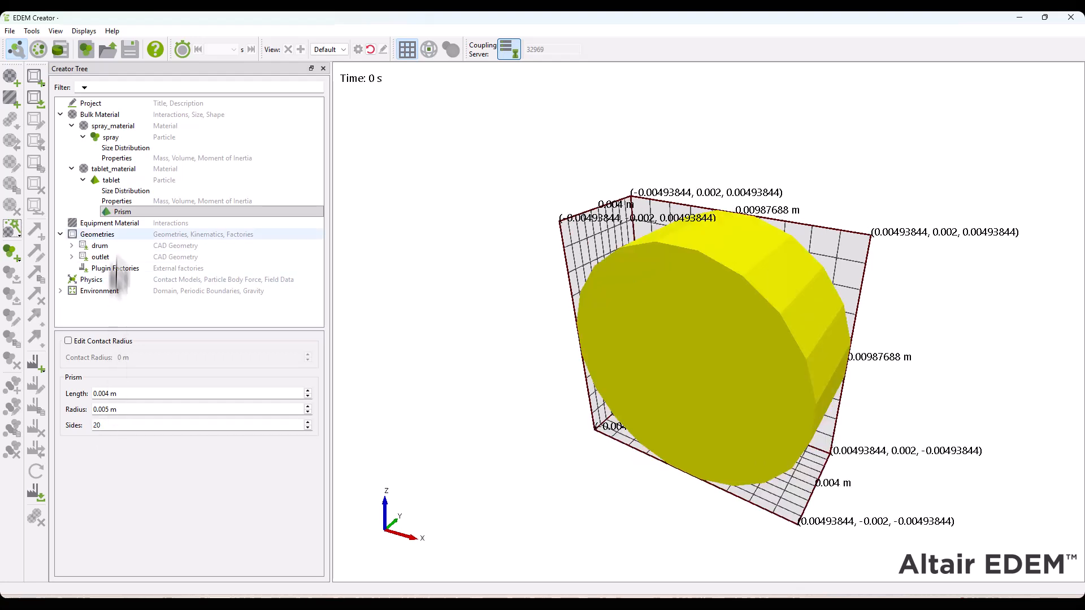
{"action": "left_click", "coordinate": [118, 201]}
{"action": "left_click", "coordinate": [87, 378]}
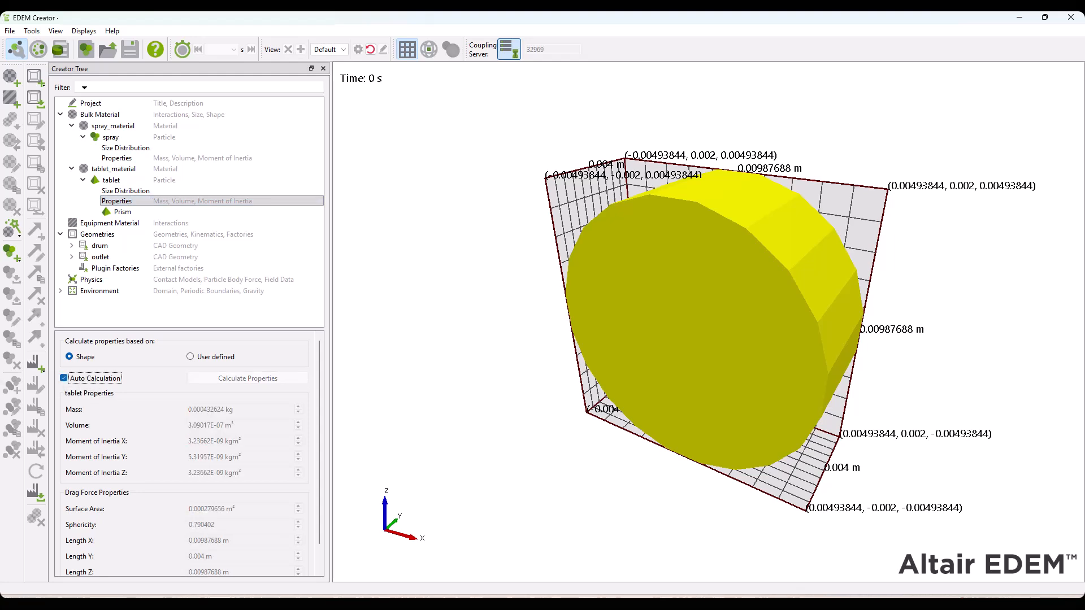
Add an equipment material named steel
{"action": "right_click", "coordinate": [85, 224]}
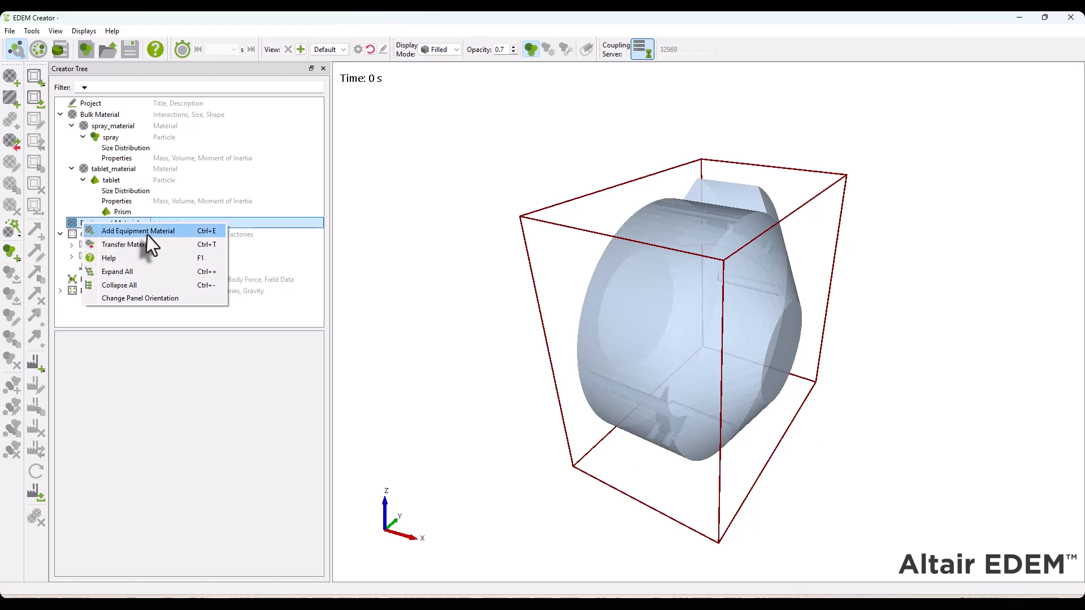
{"action": "left_click", "coordinate": [147, 235]}
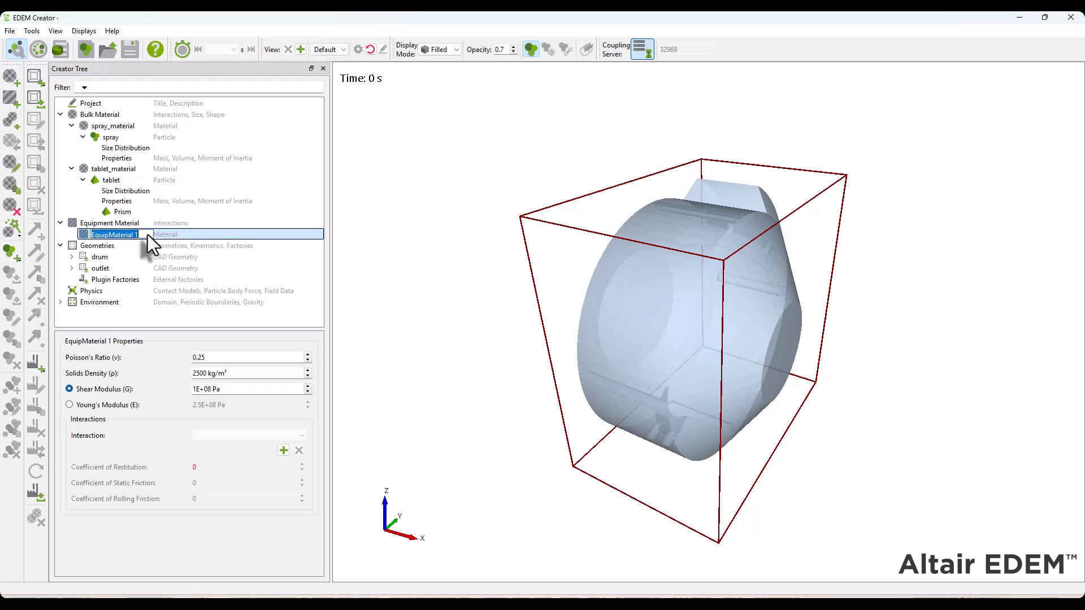
{"action": "type", "text": "steel"}
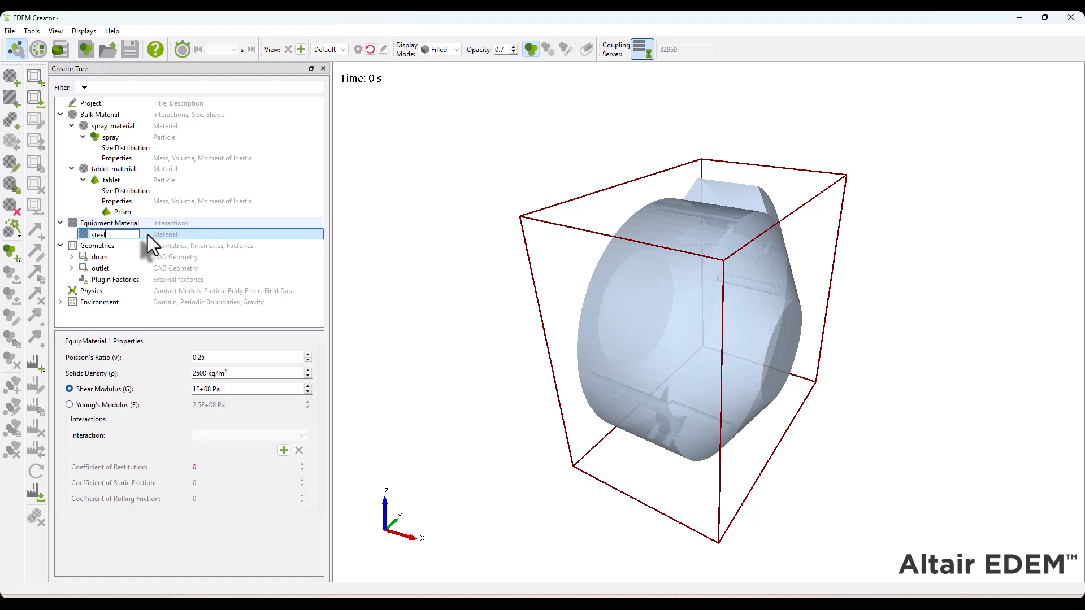
{"action": "key", "text": "Return"}
Set steel's Poisson's ratio to 0.33, solids density to 7800 kg/m³ and Young's modulus to 2e11 Pa
{"action": "left_click", "coordinate": [206, 356]}
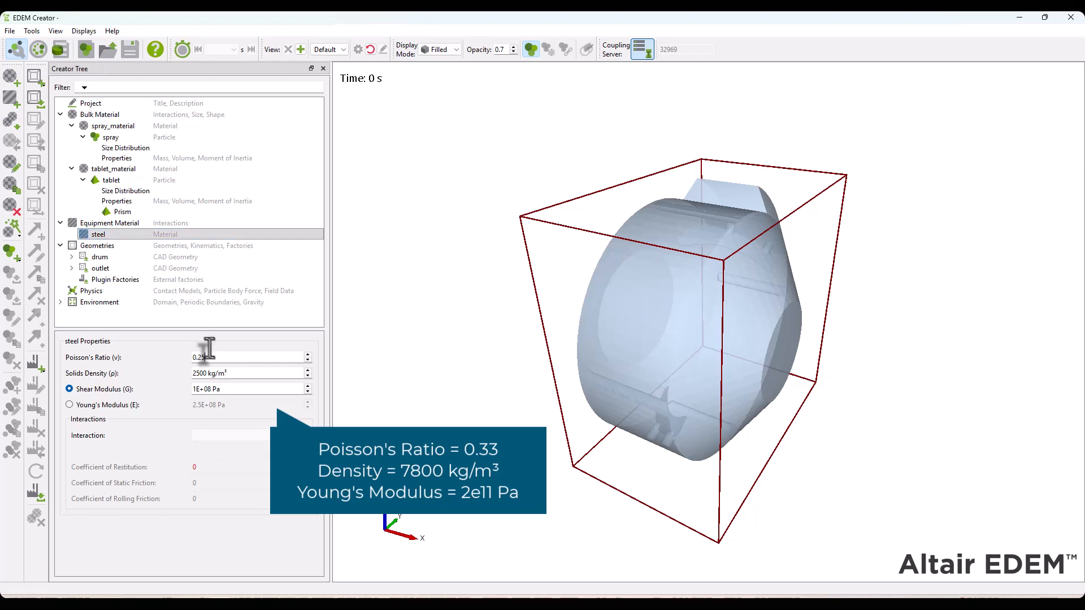
{"action": "key", "text": "Tab"}
{"action": "type", "text": "7800"}
{"action": "left_click", "coordinate": [110, 406]}
{"action": "left_click", "coordinate": [242, 403]}
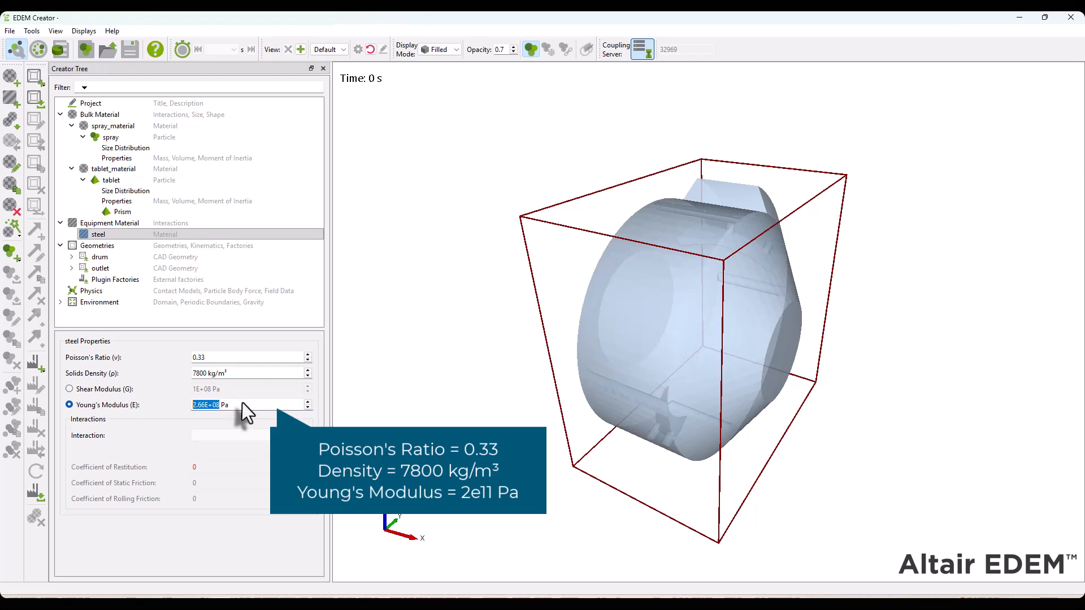
{"action": "type", "text": "2e11"}
{"action": "key", "text": "Return"}
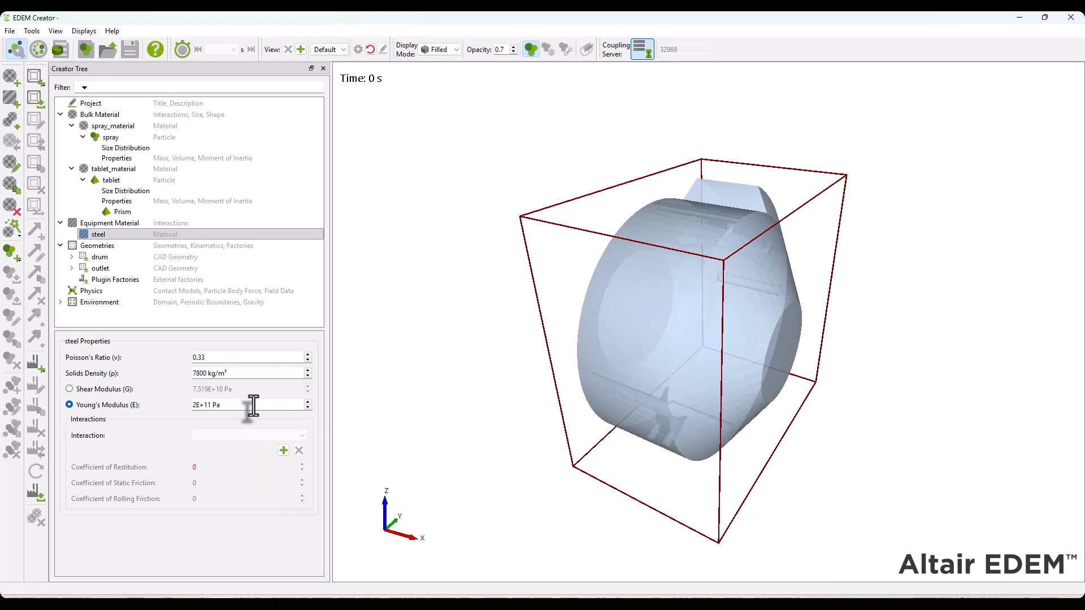
Add interactions between steel and both spray_material and tablet_material, keeping the default coefficients
{"action": "left_click", "coordinate": [284, 450]}
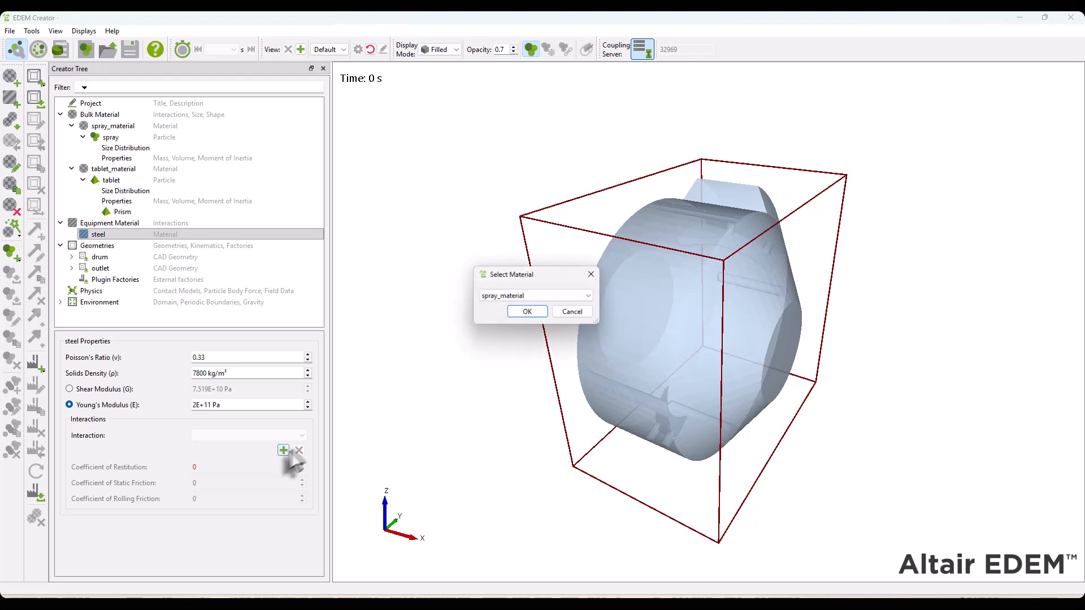
{"action": "left_click", "coordinate": [529, 312]}
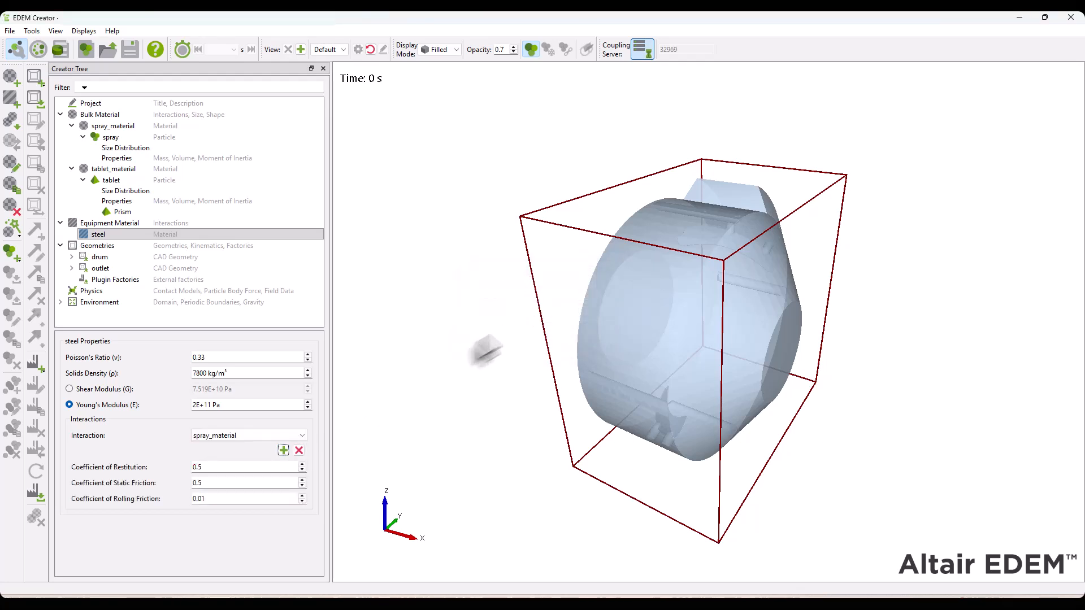
{"action": "left_click", "coordinate": [284, 451]}
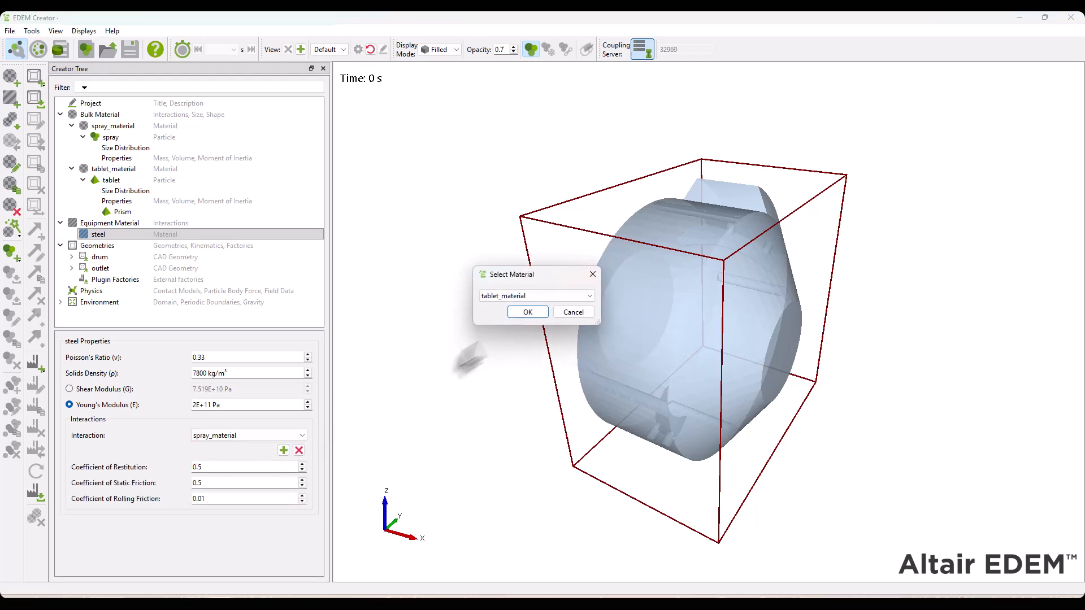
{"action": "left_click", "coordinate": [528, 312]}
{"action": "left_click", "coordinate": [284, 450]}
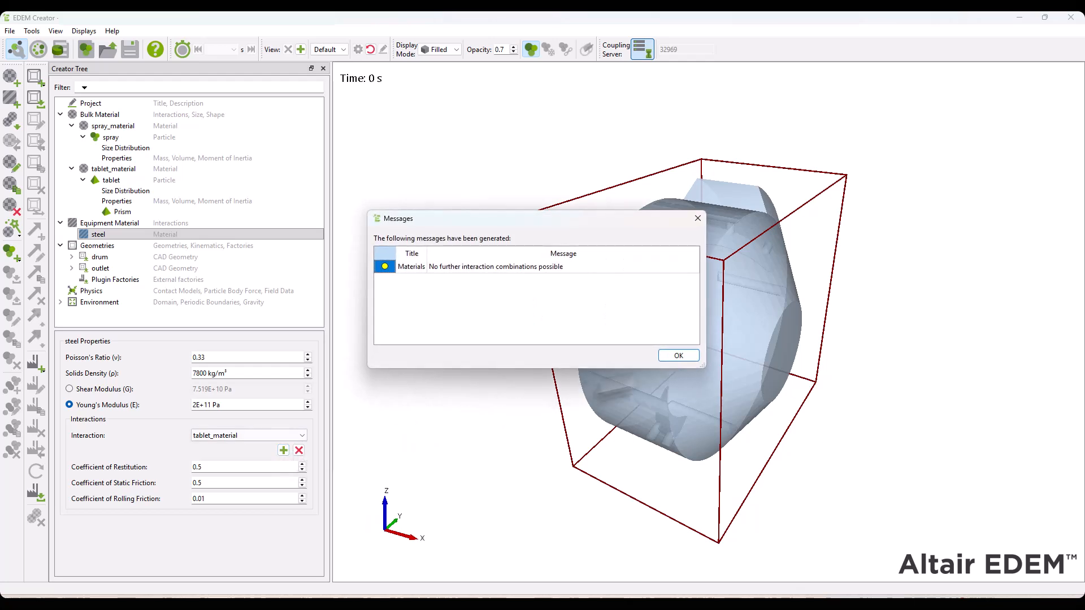
{"action": "left_click", "coordinate": [662, 348]}
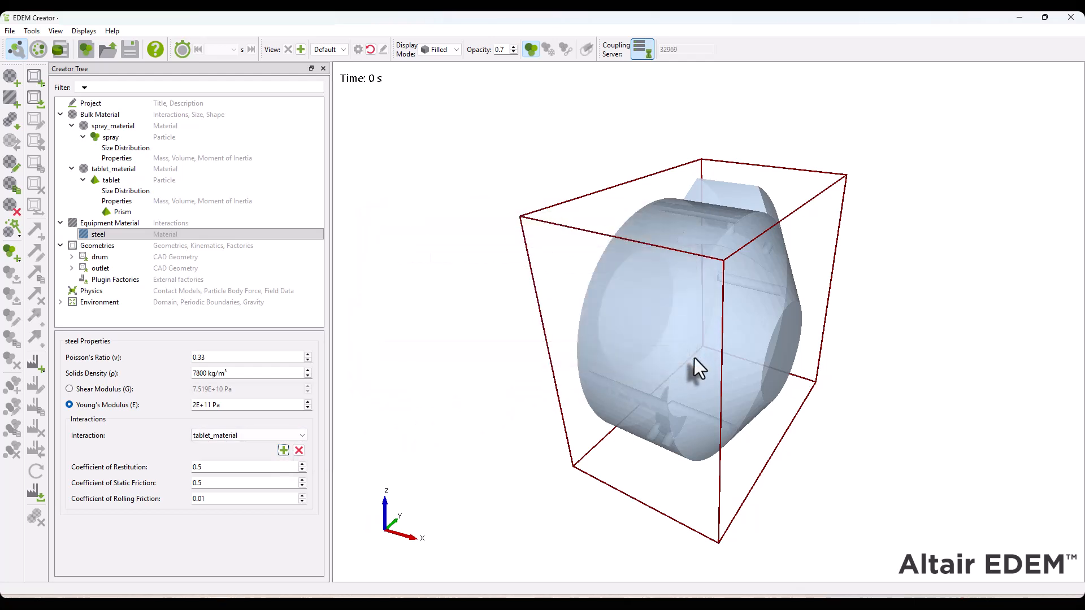
Add interactions for spray_material with itself and with tablet_material, keeping the default coefficients
{"action": "left_click", "coordinate": [108, 127]}
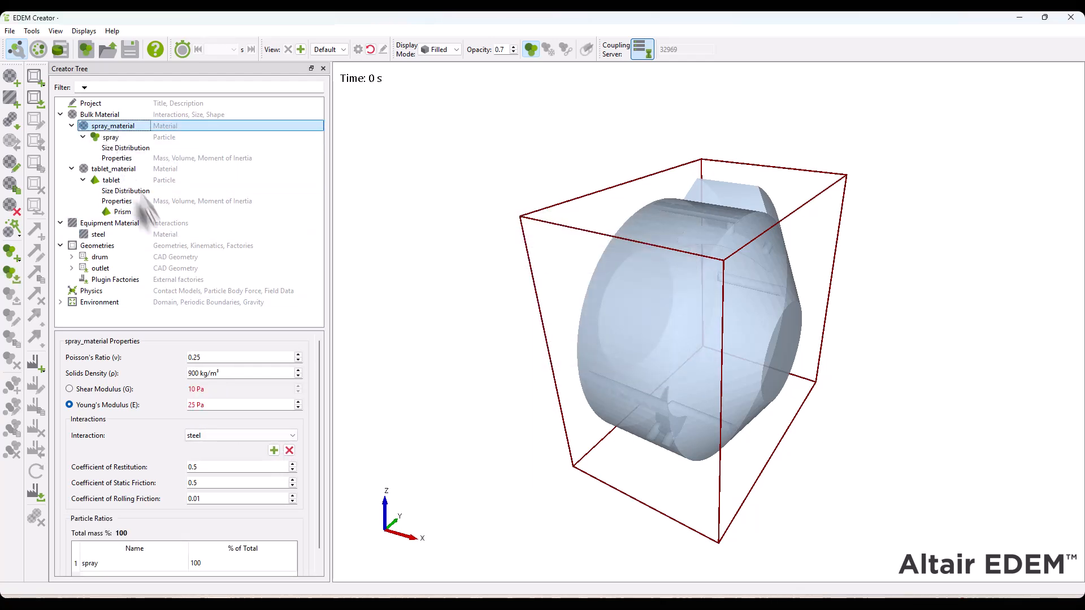
{"action": "left_click", "coordinate": [274, 450]}
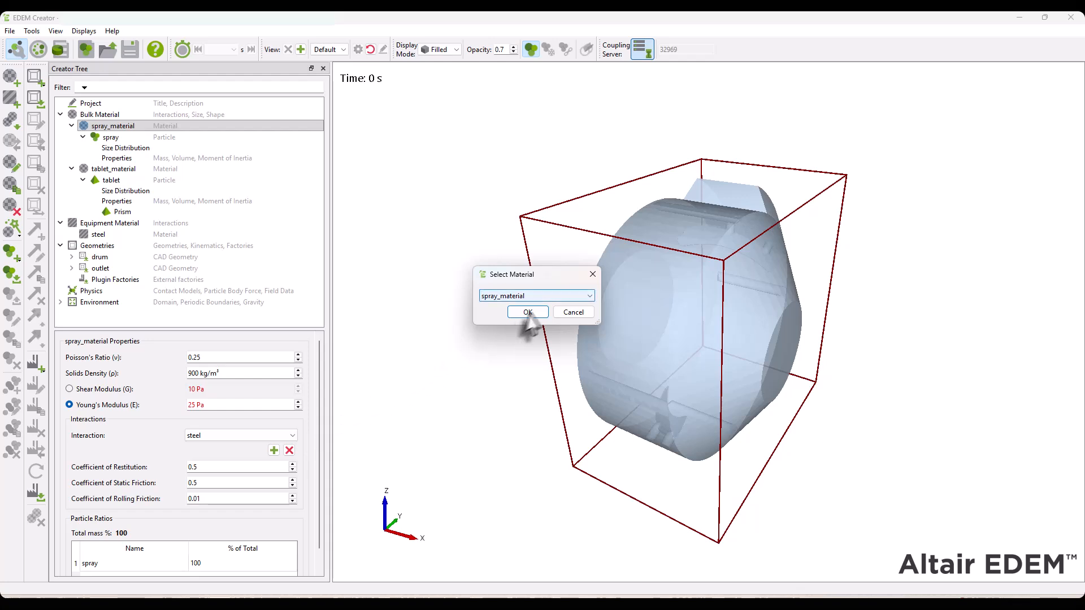
{"action": "left_click", "coordinate": [527, 312]}
{"action": "left_click", "coordinate": [273, 450]}
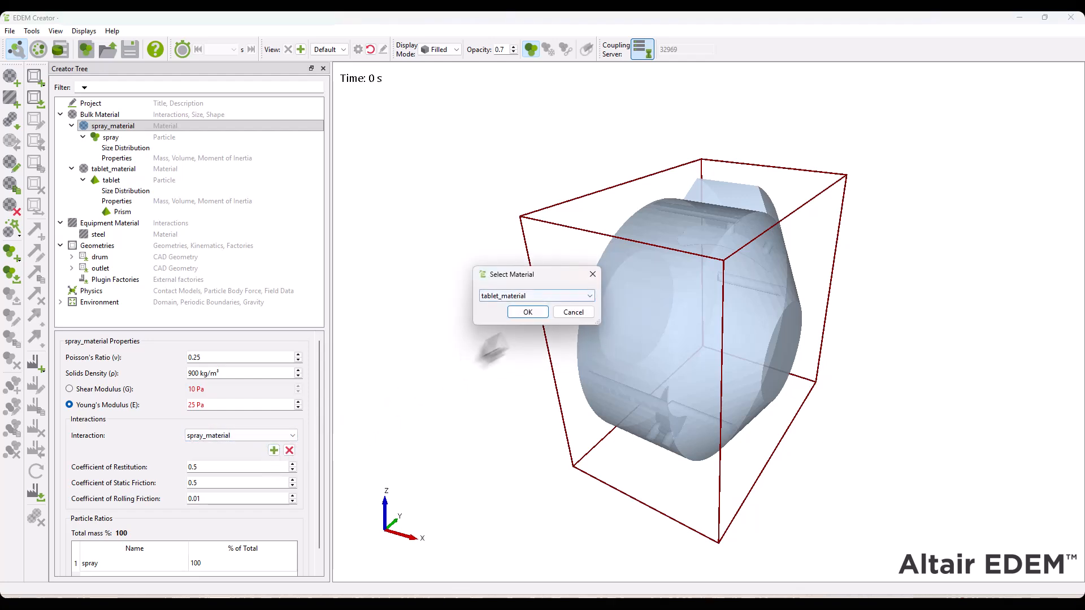
{"action": "left_click", "coordinate": [527, 312]}
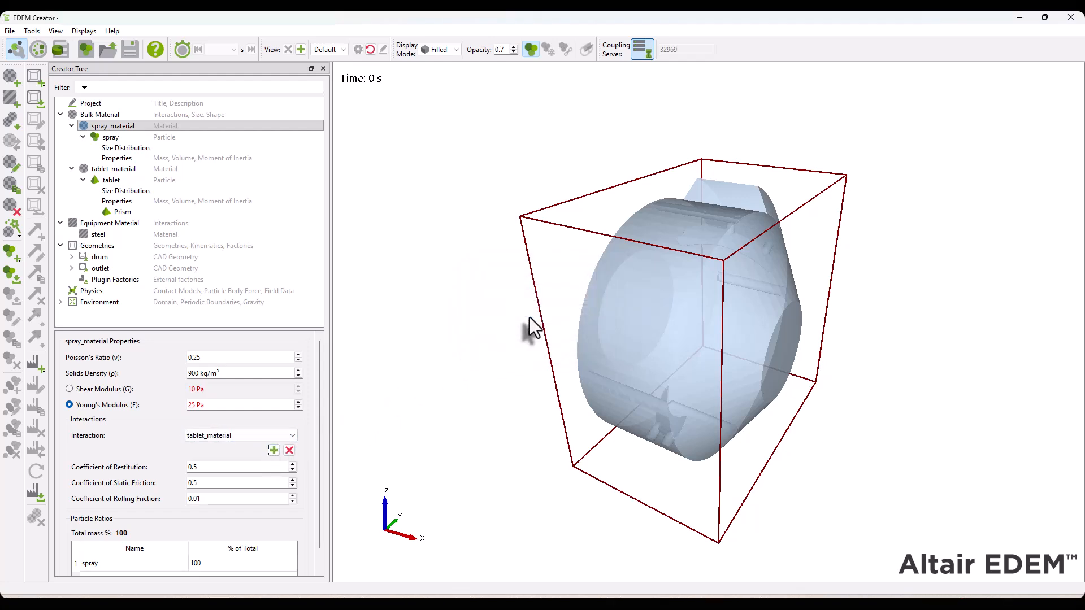
{"action": "left_click", "coordinate": [274, 451]}
{"action": "left_click", "coordinate": [675, 354]}
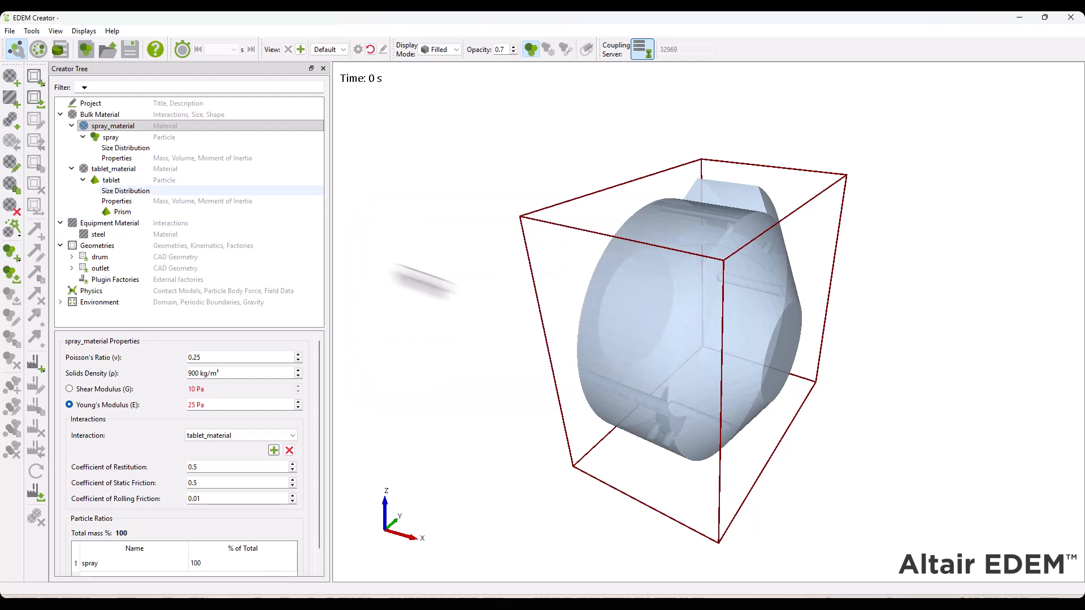
Add an interaction of tablet_material with itself, keeping the default coefficients
{"action": "left_click", "coordinate": [114, 168]}
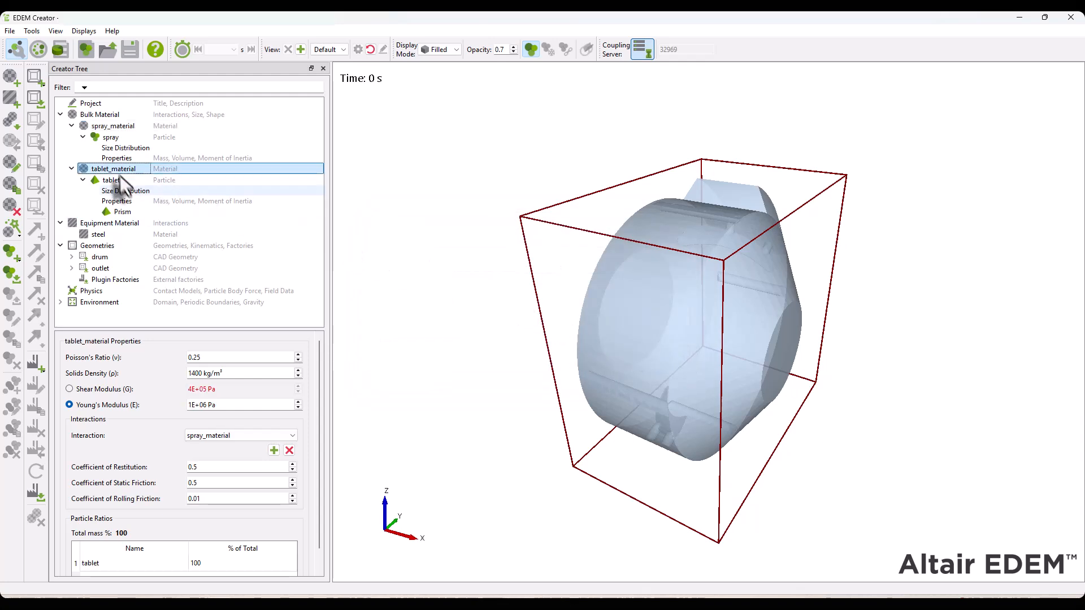
{"action": "left_click", "coordinate": [274, 451]}
{"action": "left_click", "coordinate": [526, 312]}
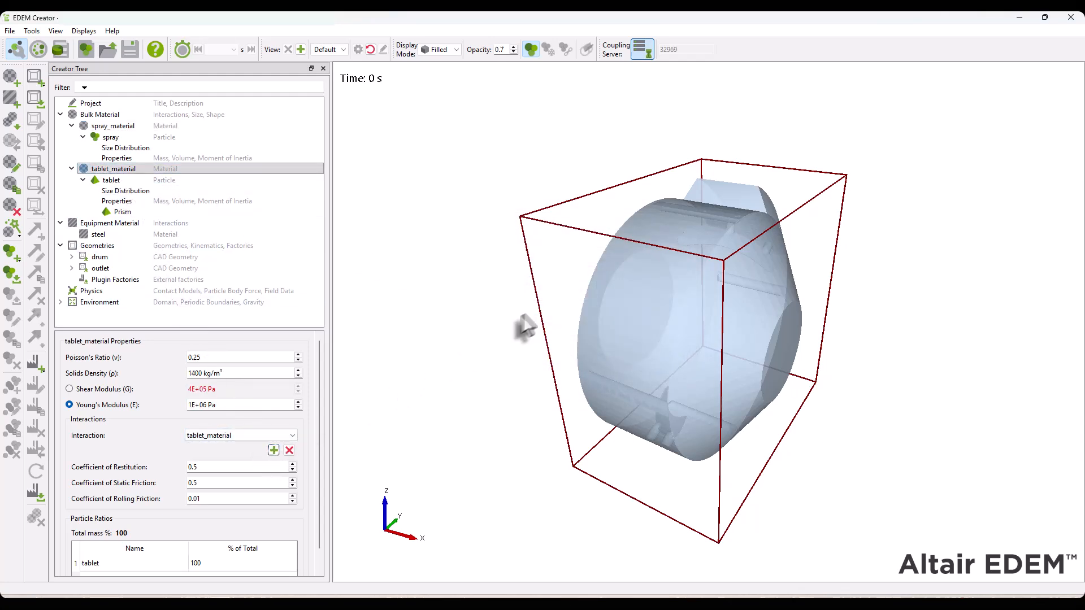
{"action": "left_click", "coordinate": [274, 451]}
{"action": "left_click", "coordinate": [673, 359]}
Add the Heat Conduction and Spray Coating models to the particle-to-particle contact chain in the physics settings
{"action": "left_click", "coordinate": [90, 291]}
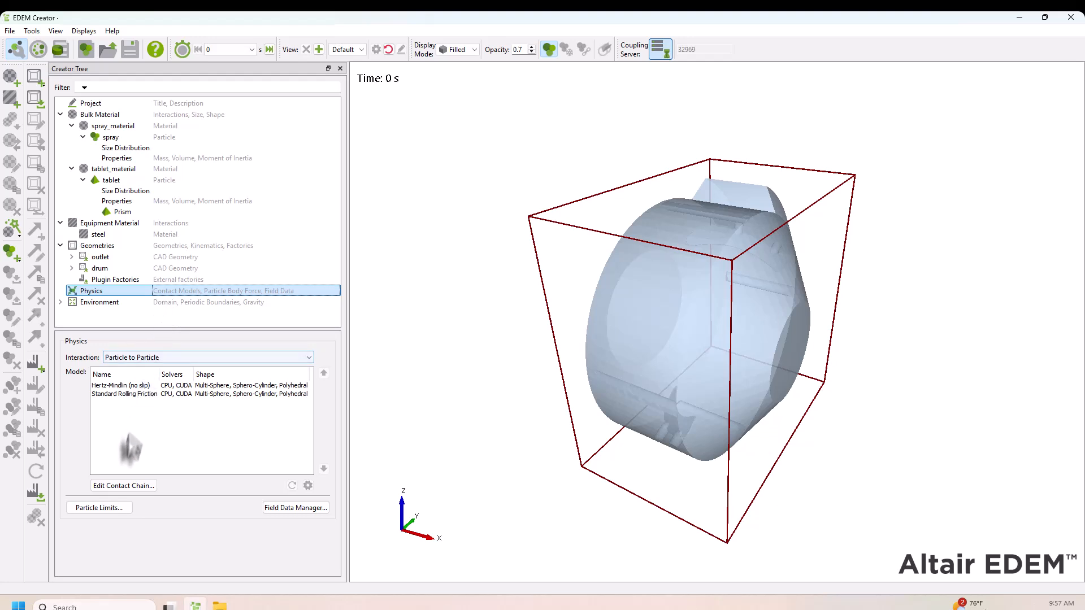
{"action": "left_click", "coordinate": [132, 486]}
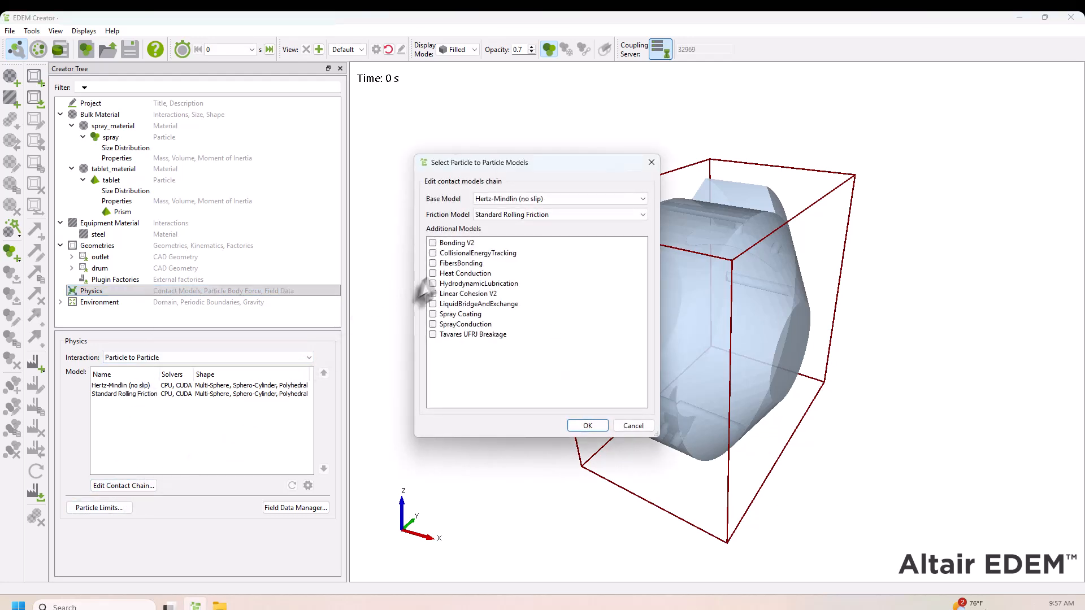
{"action": "left_click", "coordinate": [432, 273]}
{"action": "left_click", "coordinate": [432, 314]}
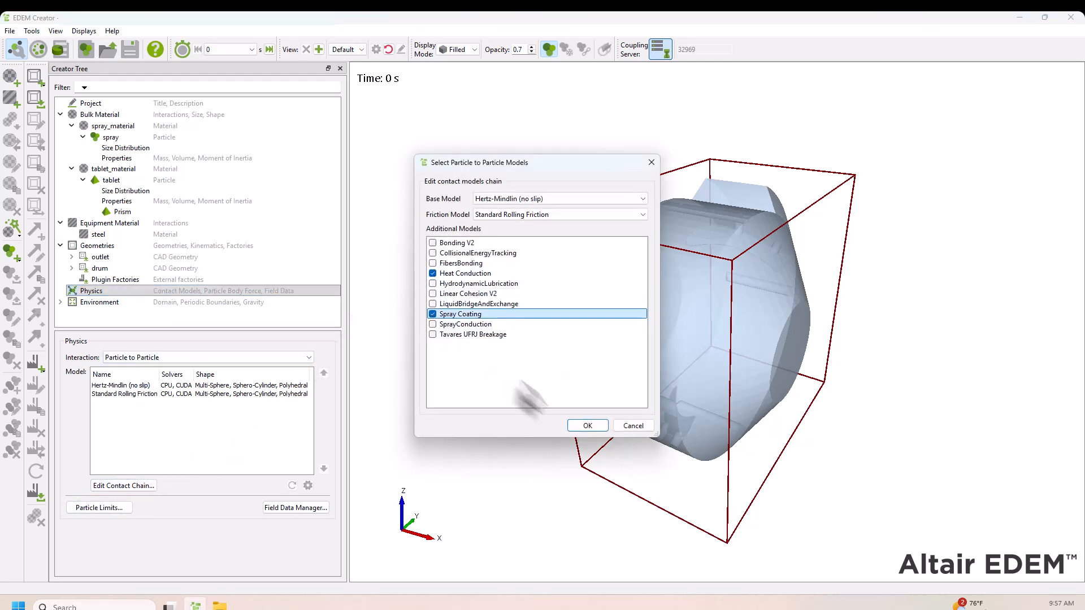
{"action": "left_click", "coordinate": [587, 426]}
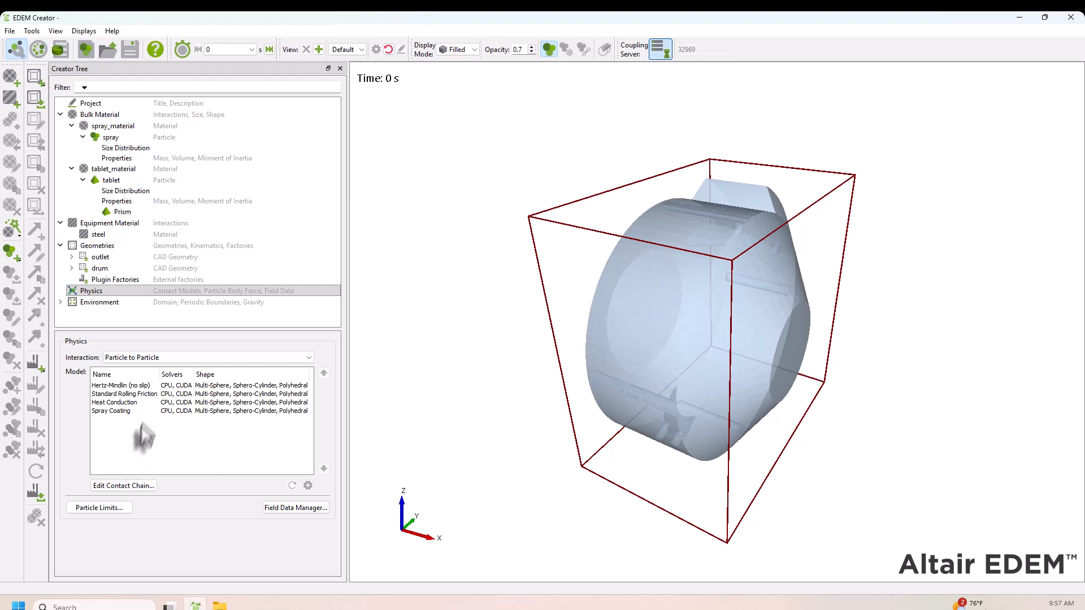
Configure particle-to-particle Heat Conduction with a thermal conductivity of 0.5 W/(m.K) for both spray and tablet
{"action": "left_click", "coordinate": [141, 402]}
{"action": "left_click", "coordinate": [308, 485]}
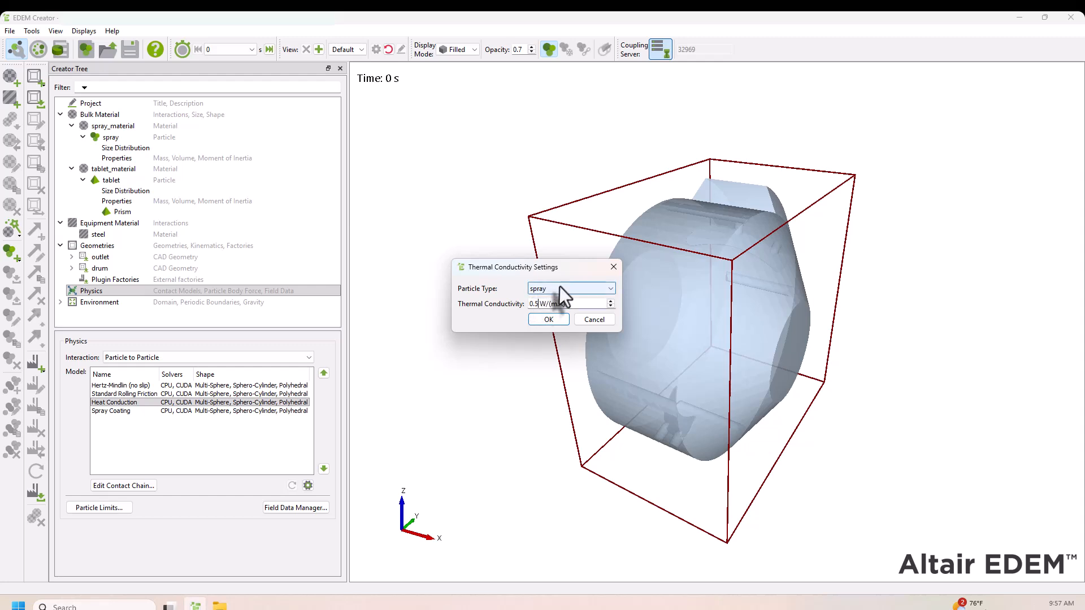
{"action": "left_click", "coordinate": [559, 287]}
{"action": "left_click", "coordinate": [558, 305]}
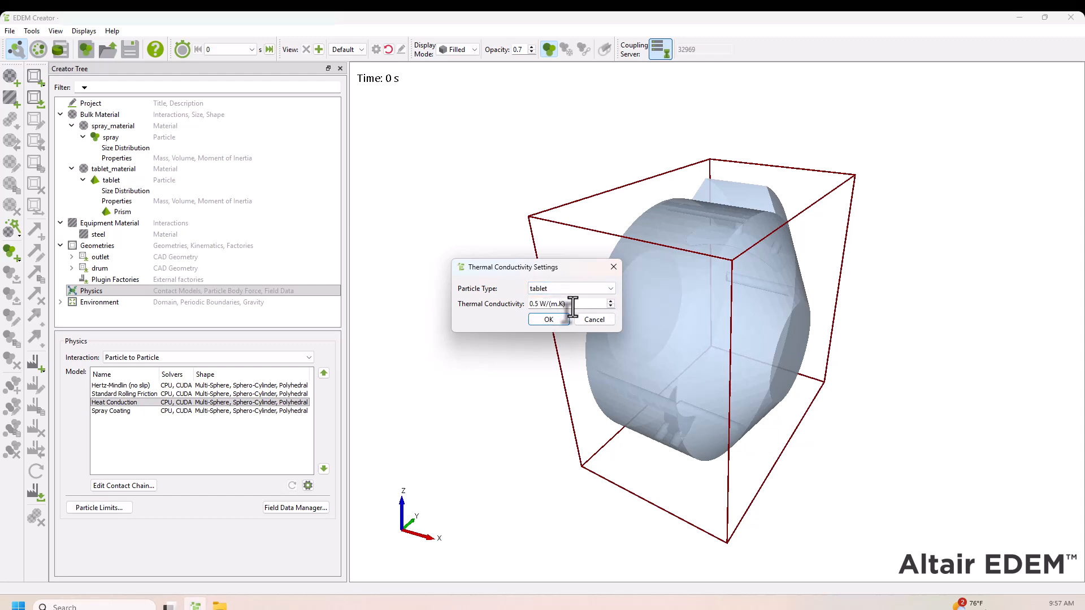
{"action": "left_click", "coordinate": [548, 321]}
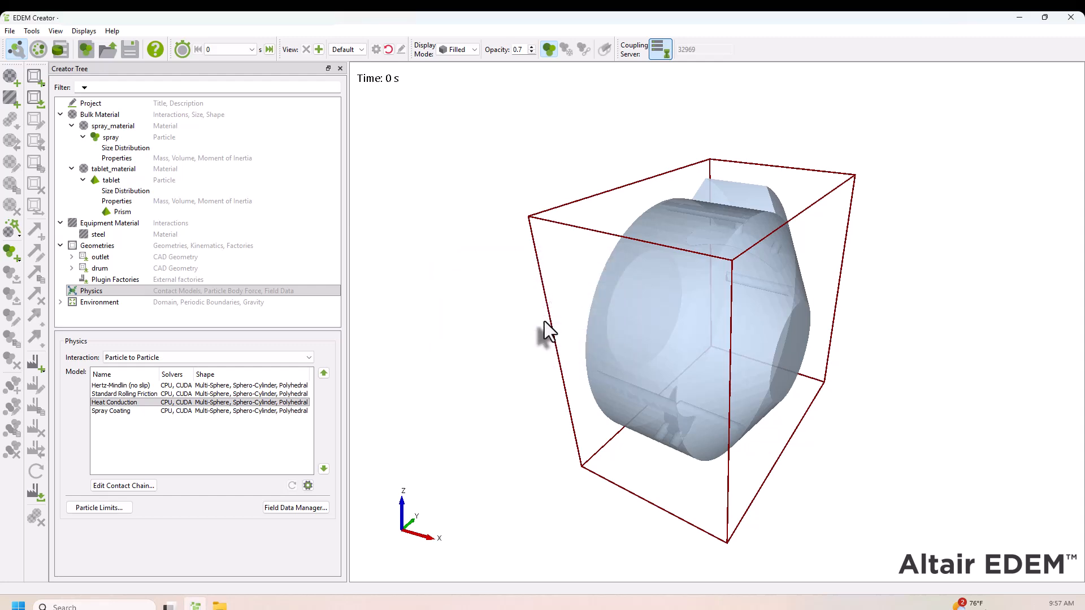
Set spray_material as the active spray in the particle-to-particle Spray Coating model
{"action": "left_click", "coordinate": [119, 411]}
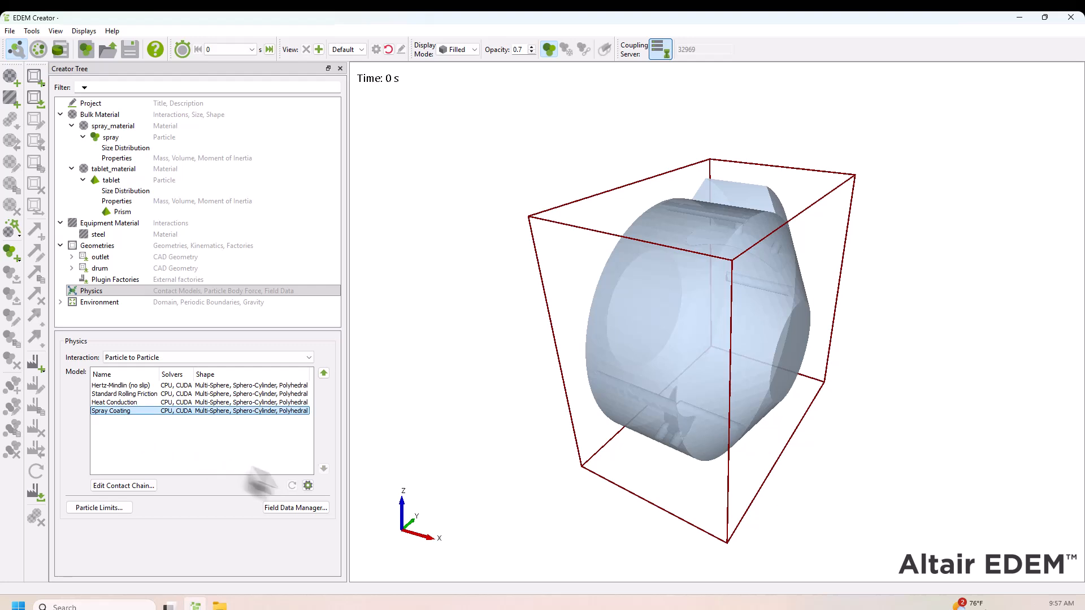
{"action": "left_click", "coordinate": [308, 486]}
{"action": "left_click", "coordinate": [661, 357]}
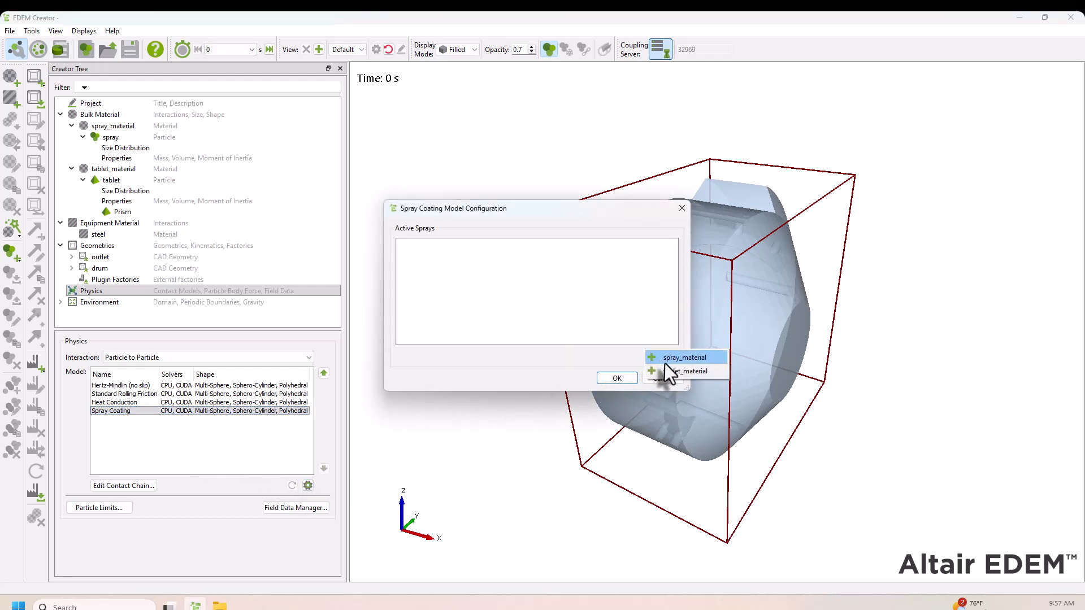
{"action": "left_click", "coordinate": [665, 362]}
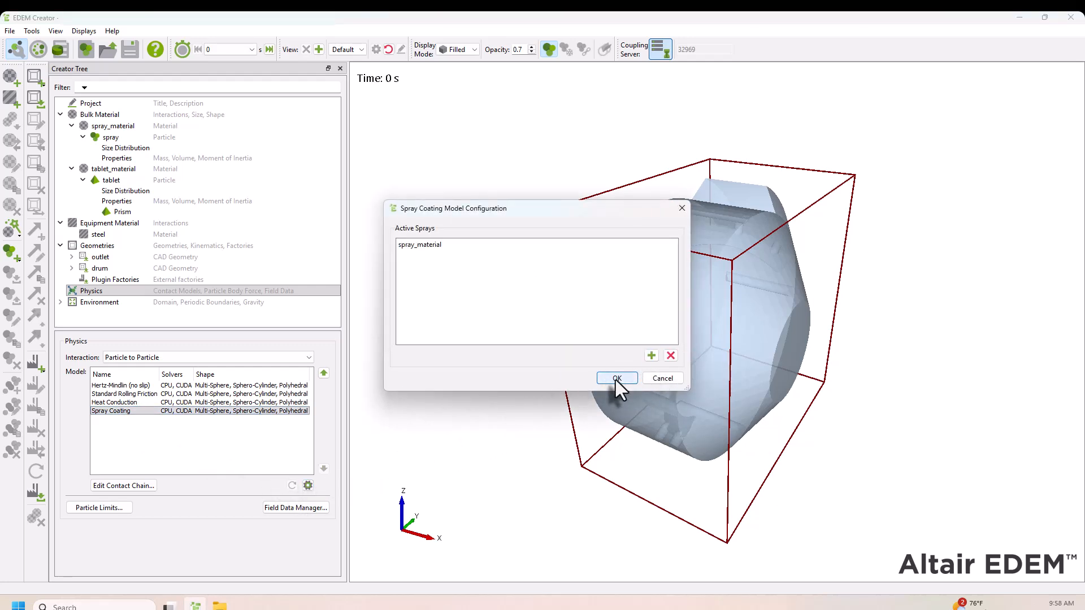
{"action": "left_click", "coordinate": [617, 379]}
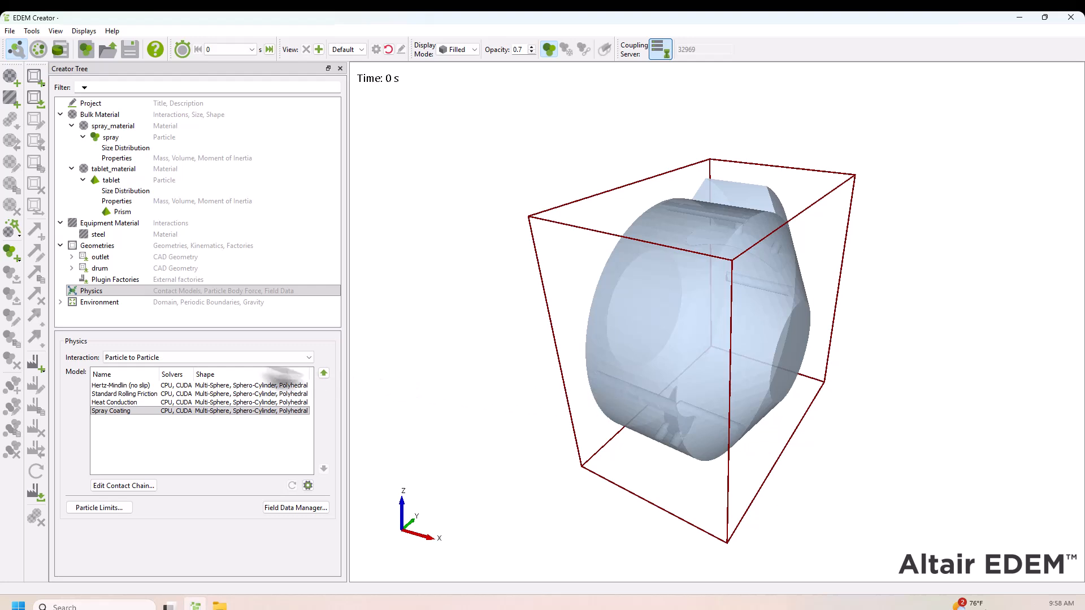
Add the Heat Conduction and Spray Coating models to the particle-to-geometry contact chain
{"action": "left_click", "coordinate": [193, 361]}
{"action": "left_click", "coordinate": [224, 378]}
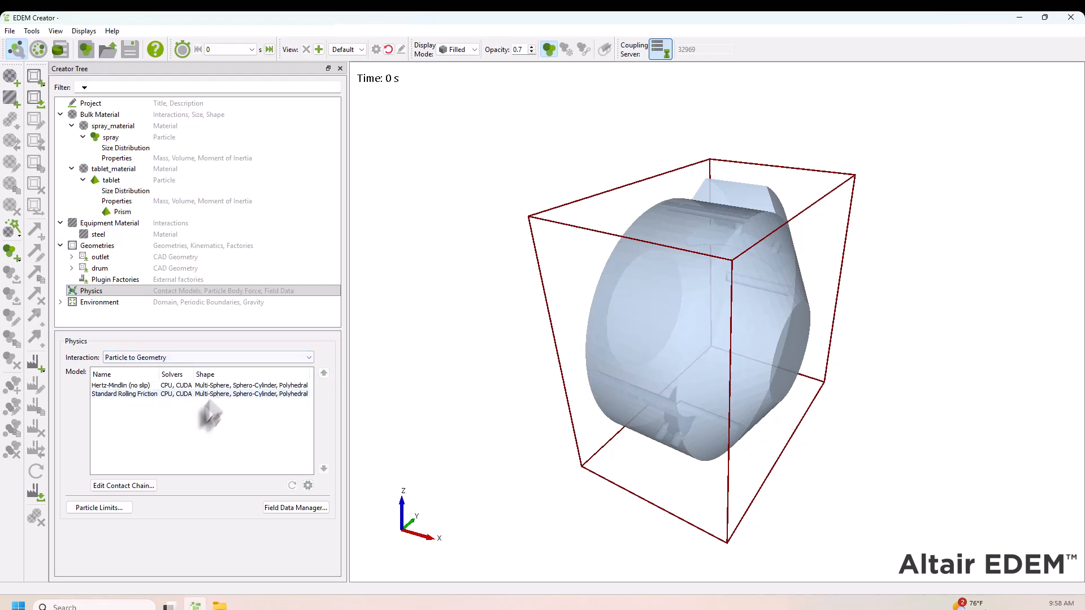
{"action": "left_click", "coordinate": [140, 489]}
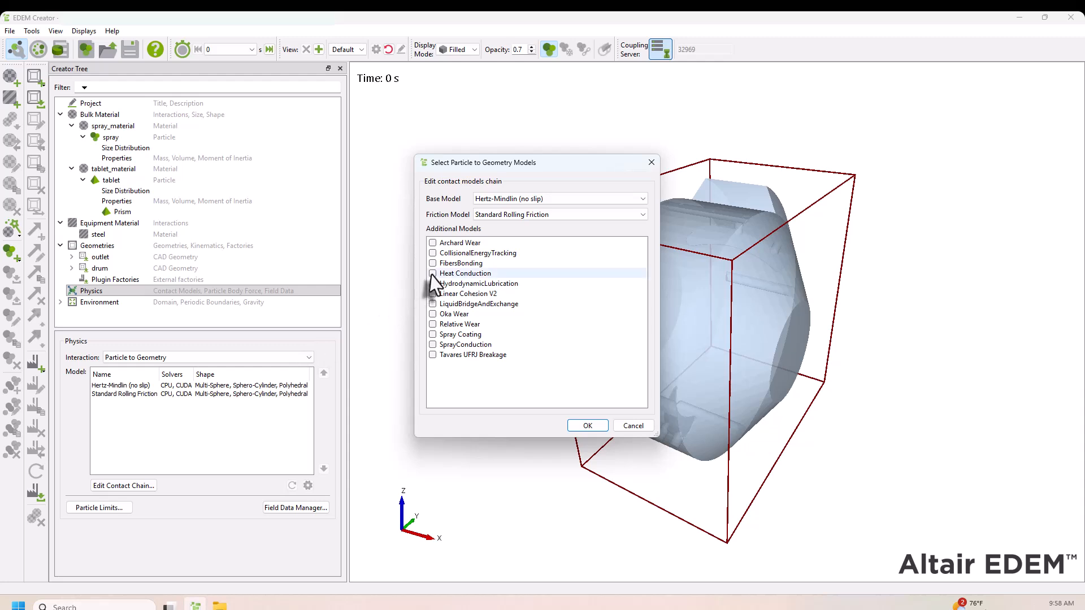
{"action": "left_click", "coordinate": [433, 335]}
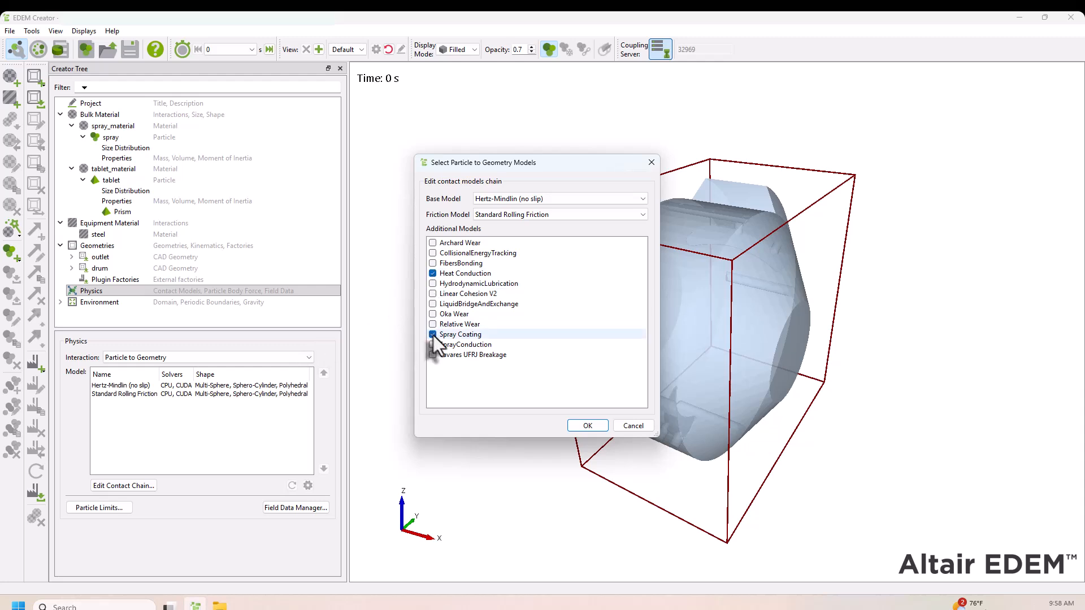
{"action": "left_click", "coordinate": [588, 425]}
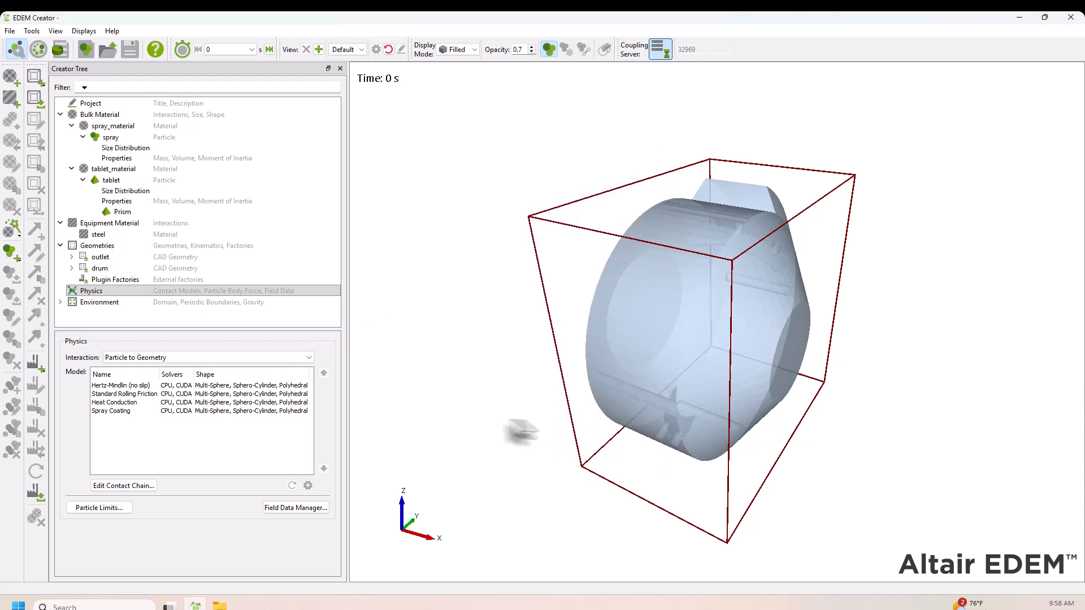
Configure particle-to-geometry Heat Conduction with 0.5 W/(m.K) for spray and tablet, and 10 W/(m.K) and 313 K for the drum
{"action": "left_click", "coordinate": [136, 403]}
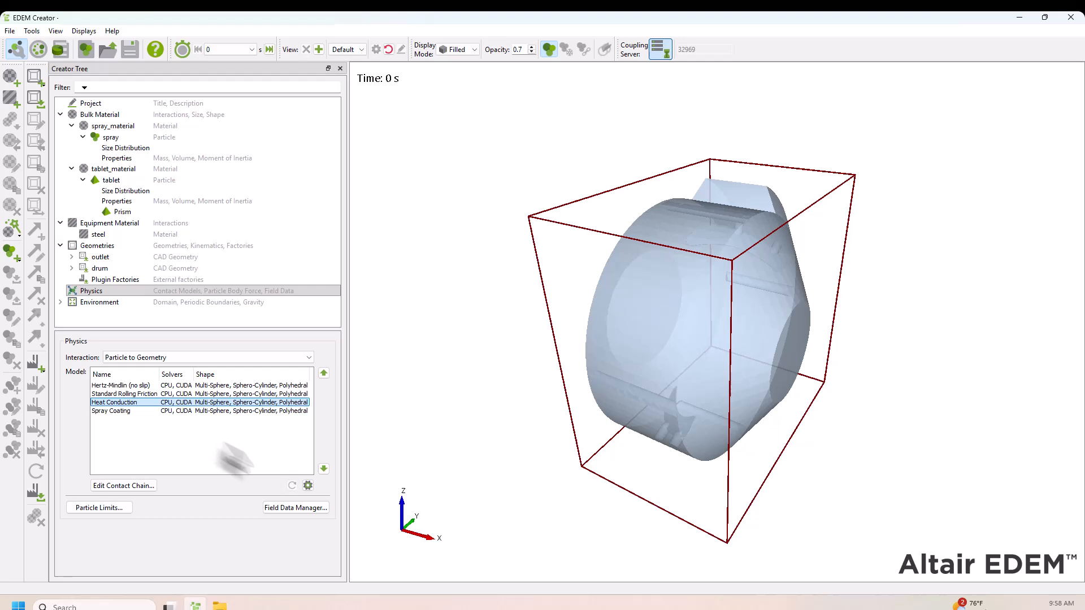
{"action": "left_click", "coordinate": [308, 486]}
{"action": "left_click", "coordinate": [548, 284]}
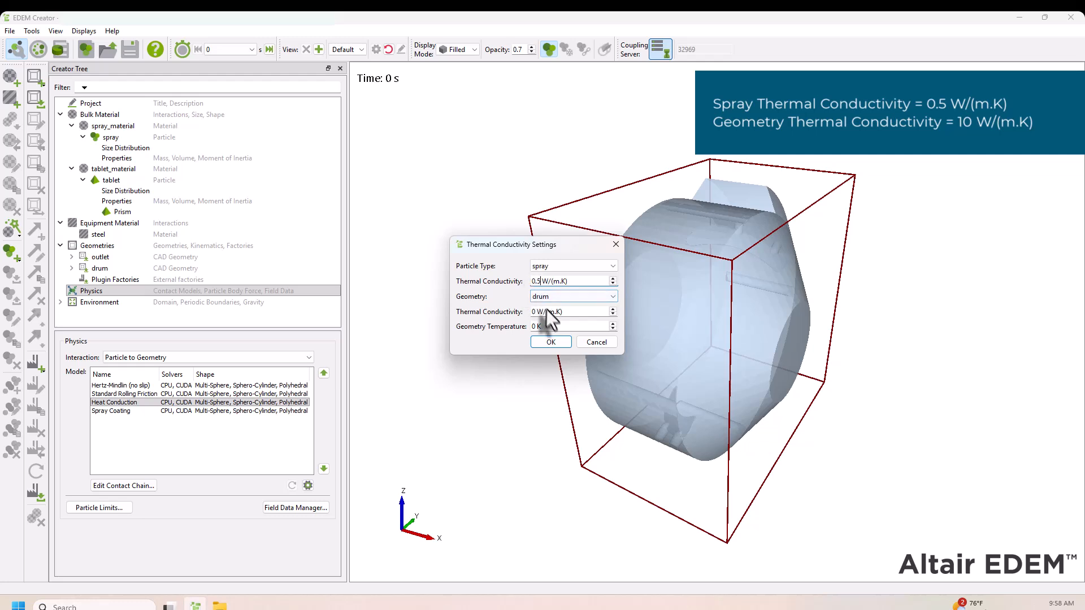
{"action": "left_click", "coordinate": [547, 312]}
{"action": "type", "text": "10"}
{"action": "key", "text": "Tab"}
{"action": "key", "text": "Tab"}
{"action": "key", "text": "Tab"}
{"action": "key", "text": "Tab"}
{"action": "key", "text": "Tab"}
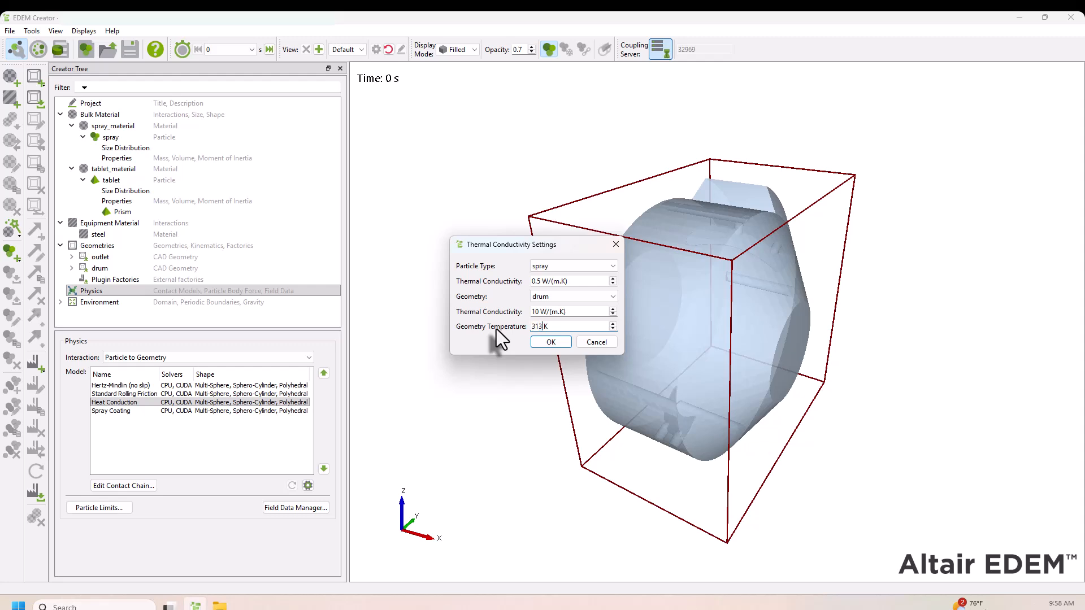
{"action": "left_click", "coordinate": [558, 266]}
{"action": "left_click", "coordinate": [572, 283]}
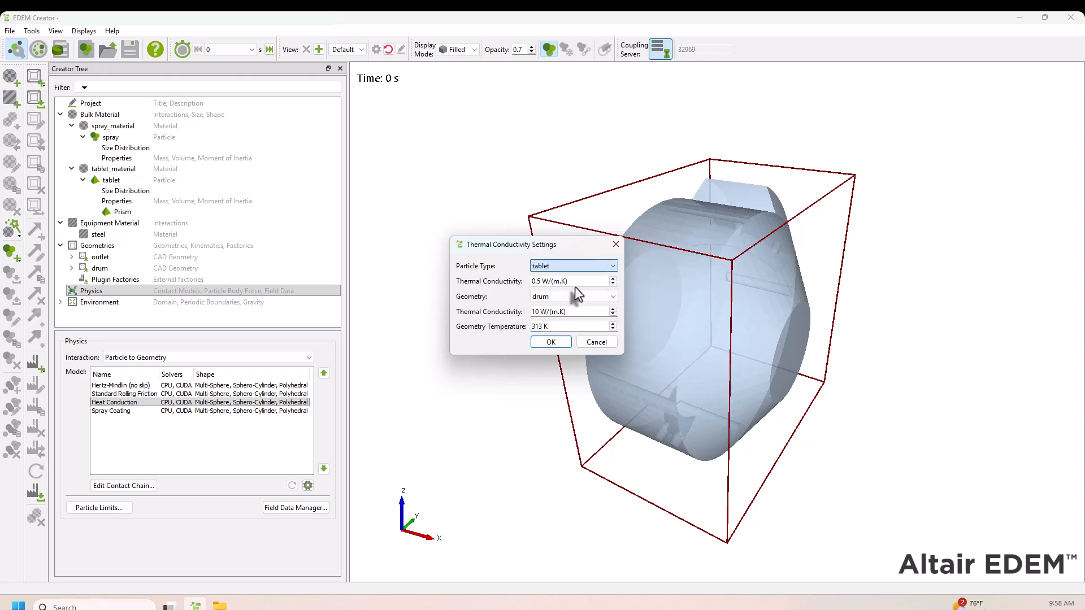
{"action": "left_click", "coordinate": [553, 342]}
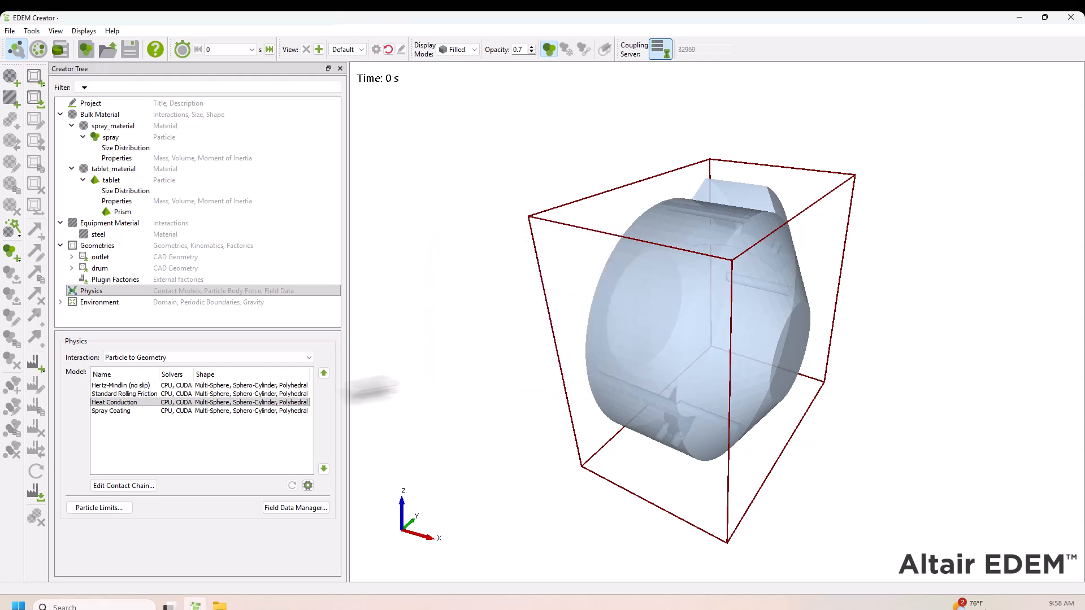
Set spray_material as the active spray in the particle-to-geometry Spray Coating model
{"action": "left_click", "coordinate": [189, 412]}
{"action": "left_click", "coordinate": [308, 486]}
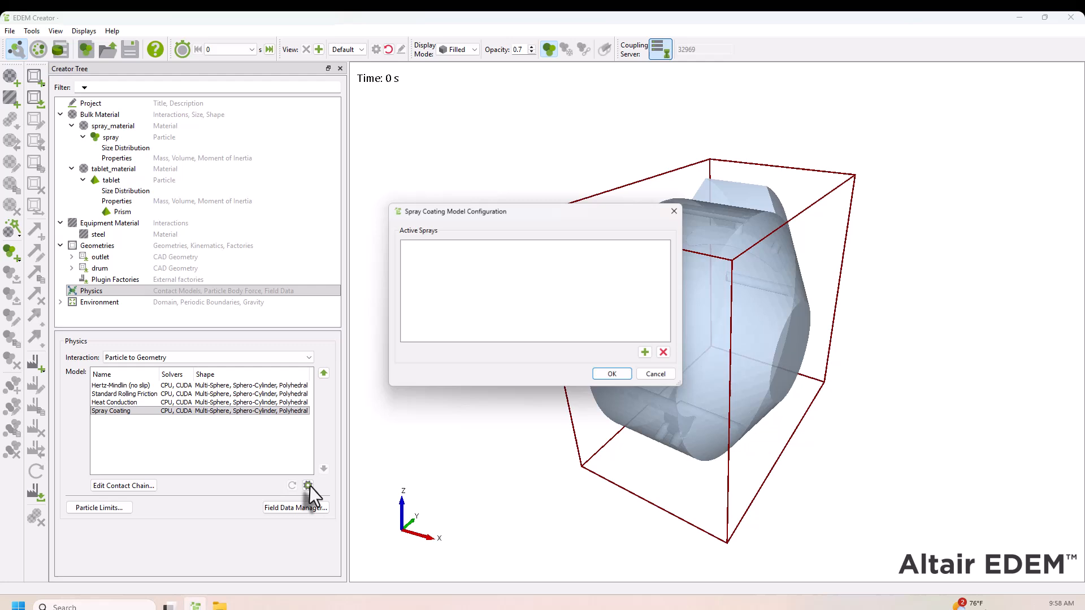
{"action": "left_click", "coordinate": [651, 358]}
{"action": "left_click", "coordinate": [671, 356]}
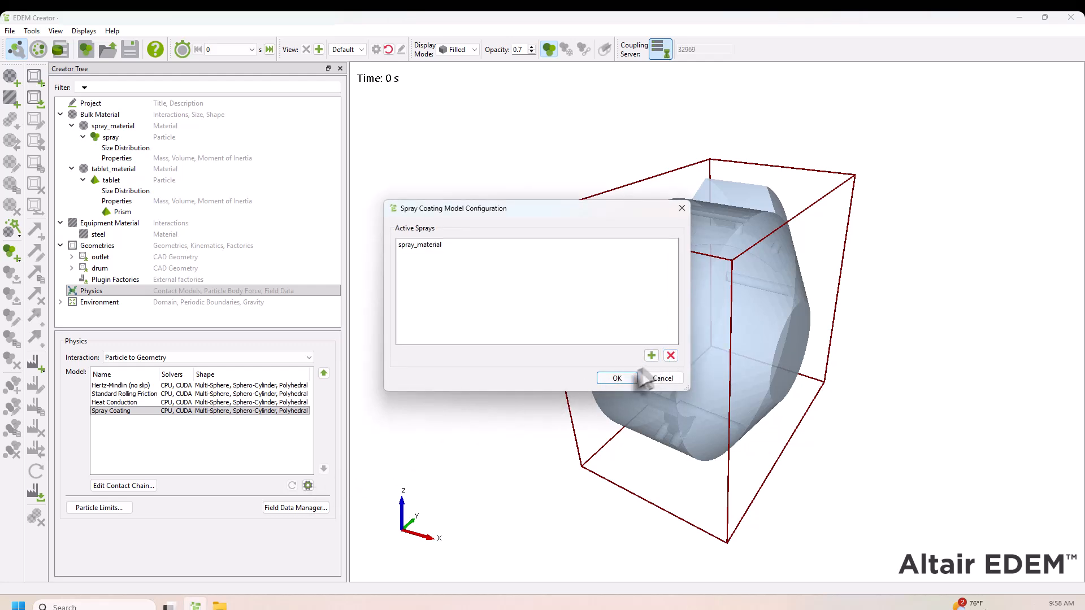
{"action": "left_click", "coordinate": [616, 378]}
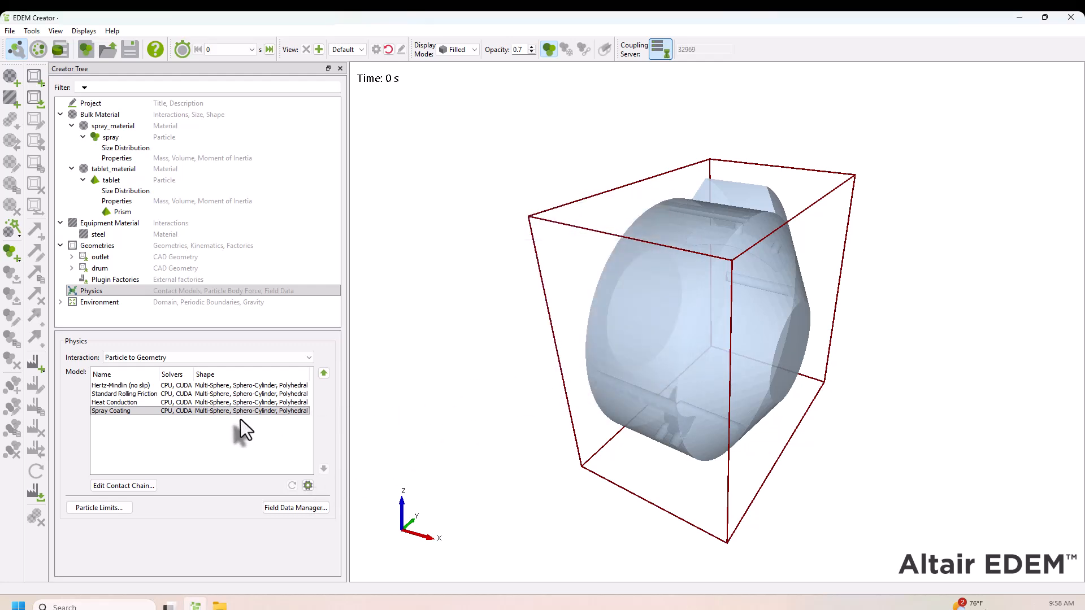
Add the Temperature Update model to the Particle Body Force interaction
{"action": "left_click", "coordinate": [248, 358]}
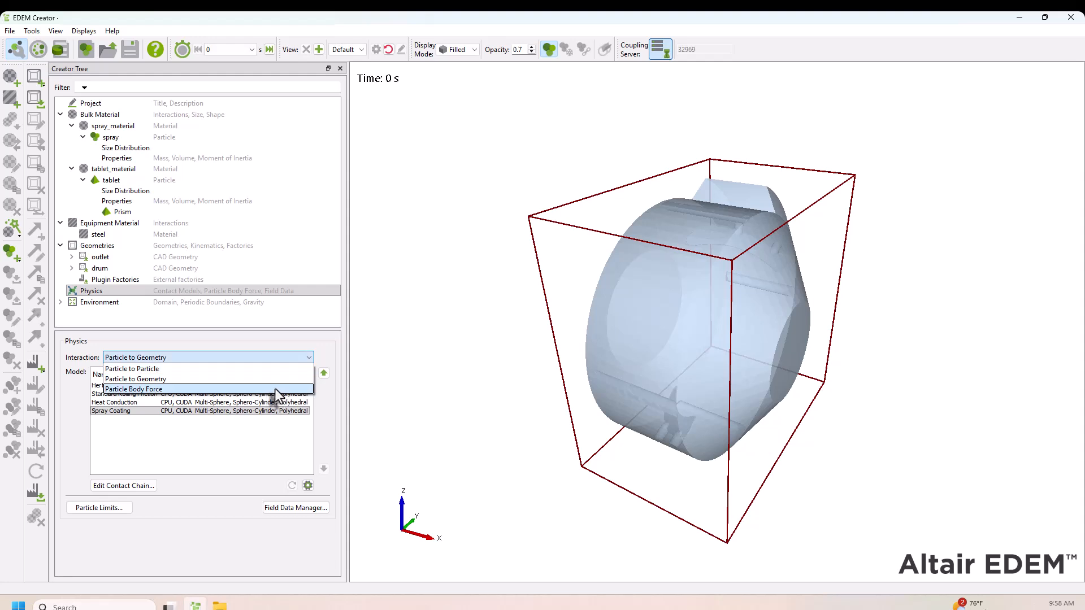
{"action": "left_click", "coordinate": [274, 389]}
{"action": "left_click", "coordinate": [123, 486]}
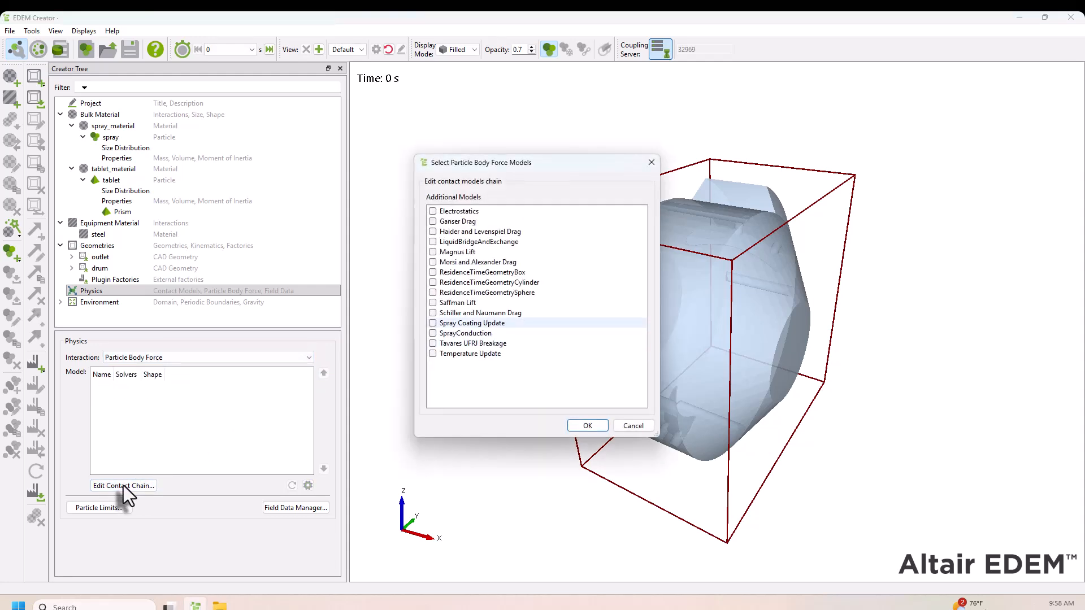
{"action": "left_click", "coordinate": [432, 354]}
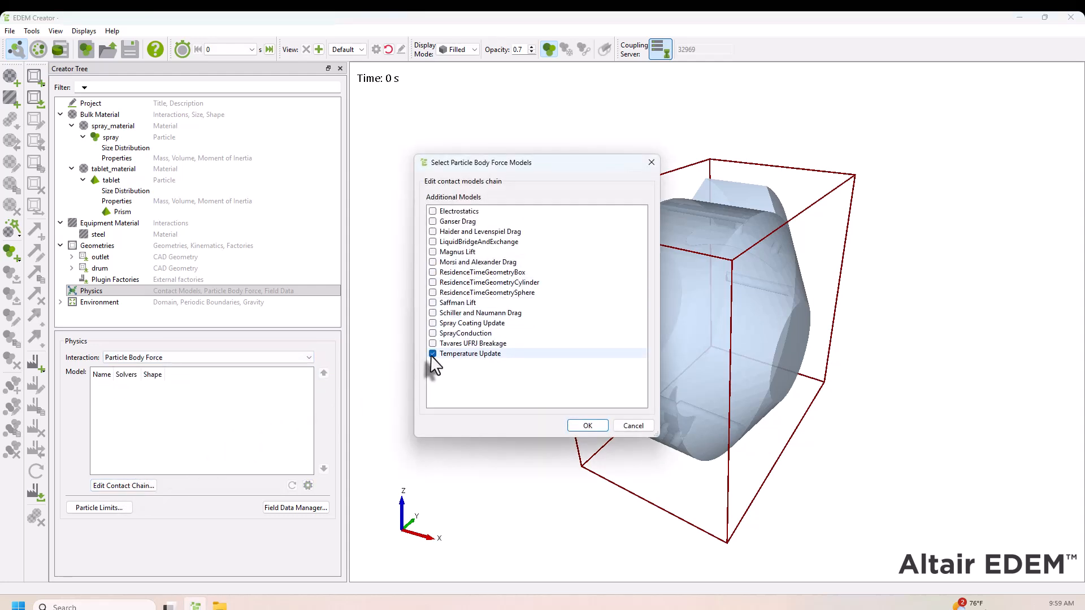
{"action": "left_click", "coordinate": [588, 425]}
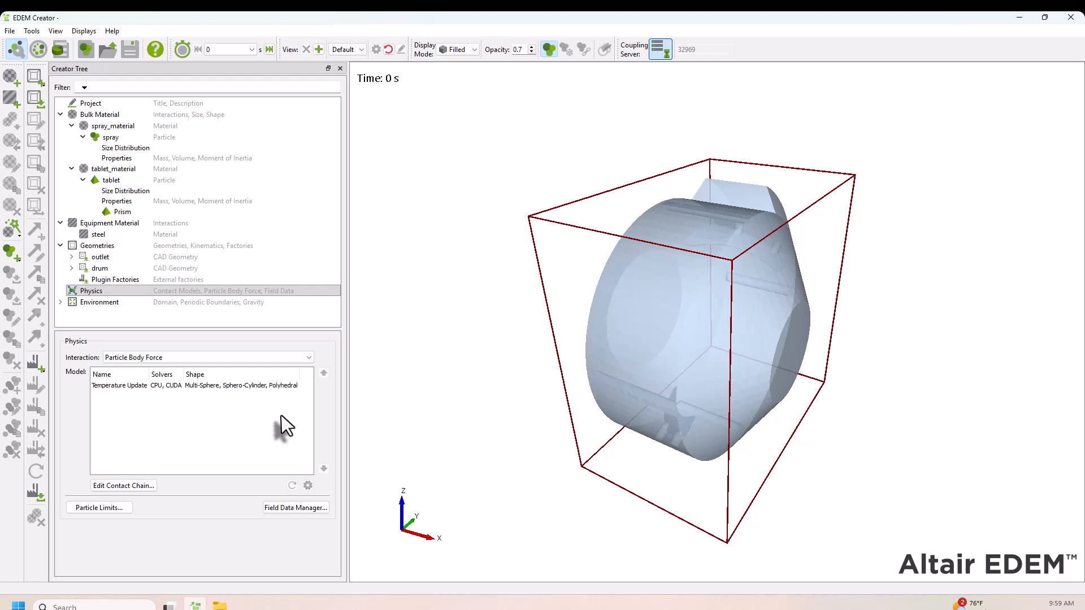
Configure Temperature Update with a specific heat capacity of 3800 J/(Kg.K) for spray and 2000 J/(Kg.K) for tablet
{"action": "left_click", "coordinate": [206, 386]}
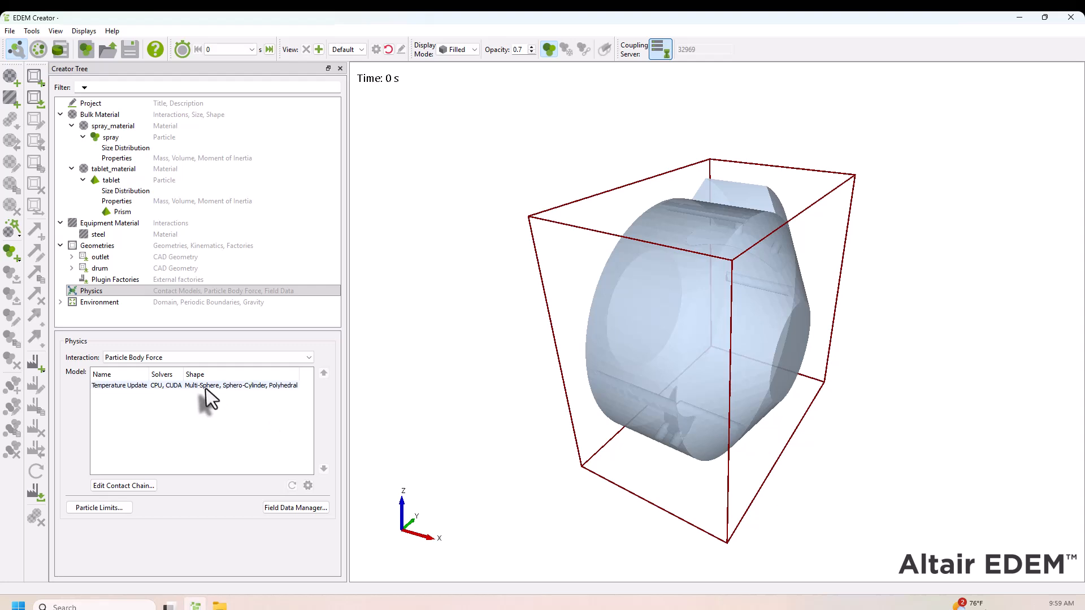
{"action": "left_click", "coordinate": [308, 486]}
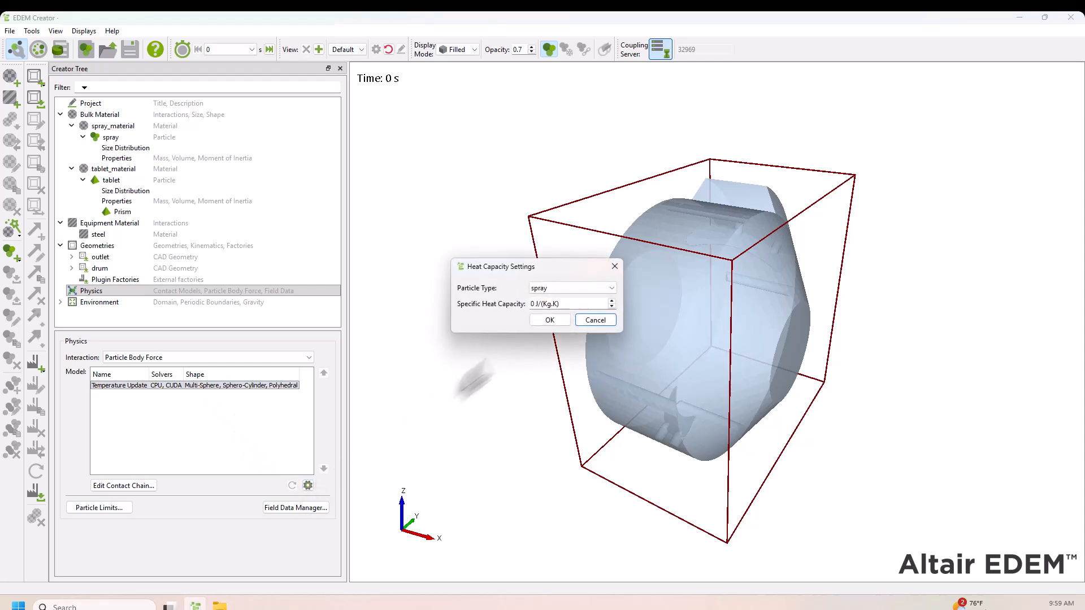
{"action": "left_click", "coordinate": [566, 290]}
{"action": "left_click", "coordinate": [567, 309]}
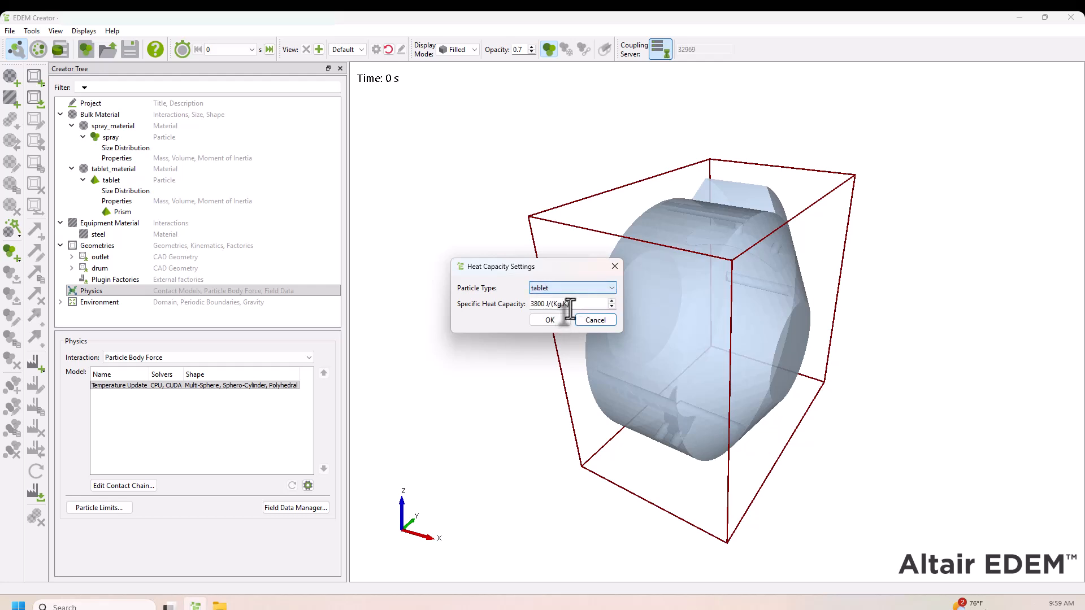
{"action": "left_click", "coordinate": [573, 306]}
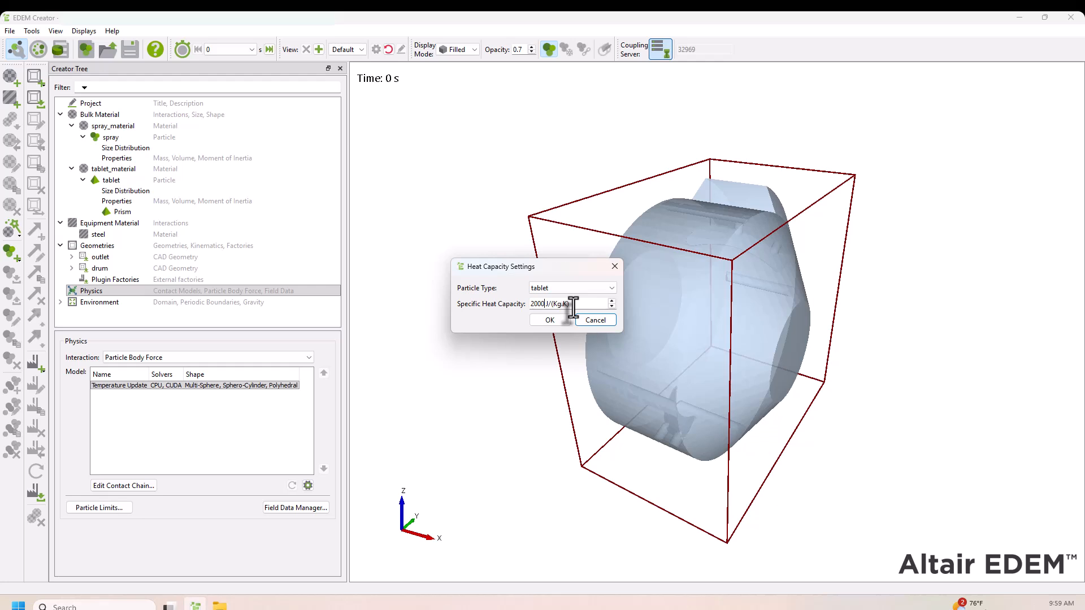
{"action": "left_click", "coordinate": [541, 320]}
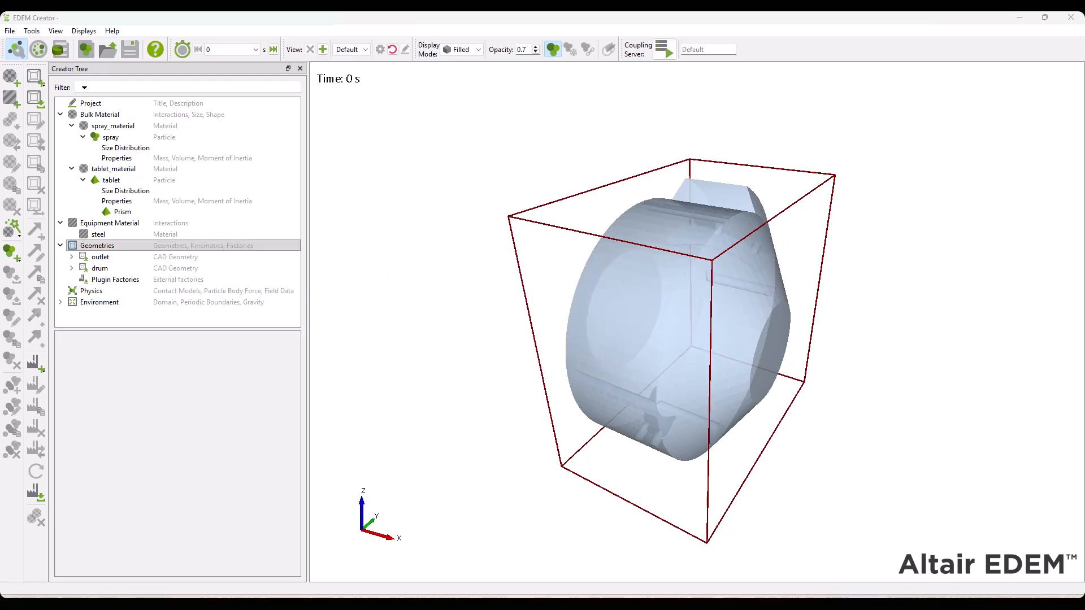
Add a polygon geometry named spray_nozzle_1 and make its type Virtual
{"action": "right_click", "coordinate": [85, 244]}
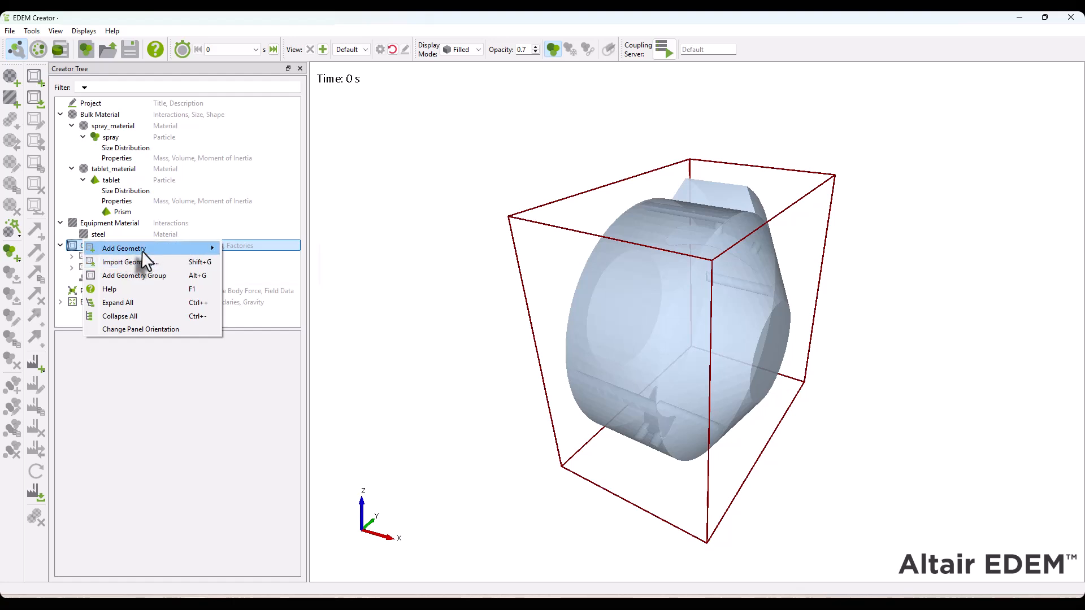
{"action": "mouse_move", "coordinate": [141, 249]}
{"action": "left_click", "coordinate": [248, 276]}
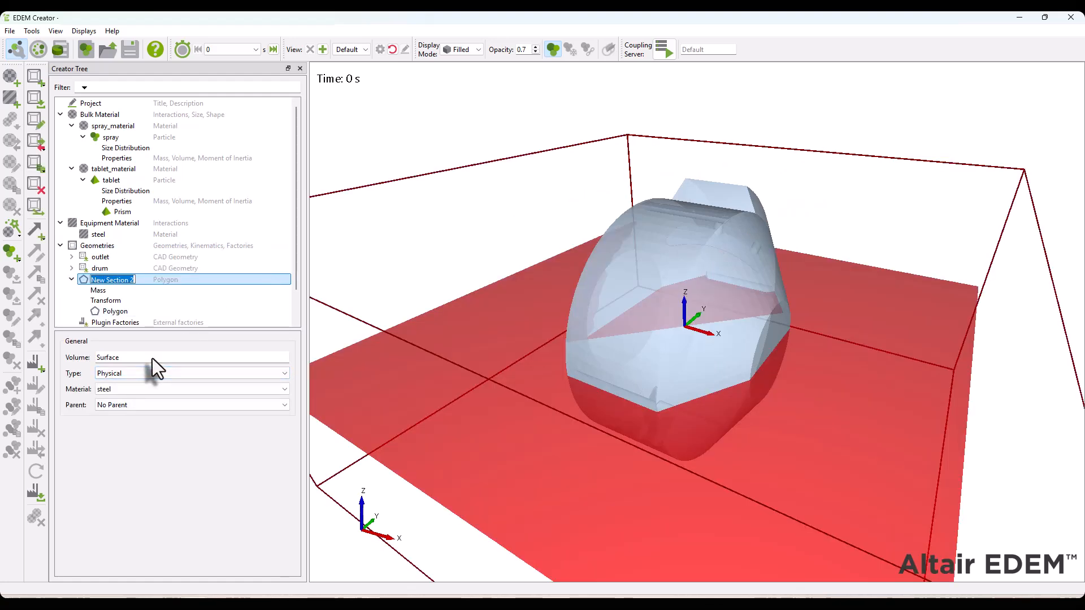
{"action": "type", "text": "spray_nozzle_1"}
{"action": "key", "text": "Return"}
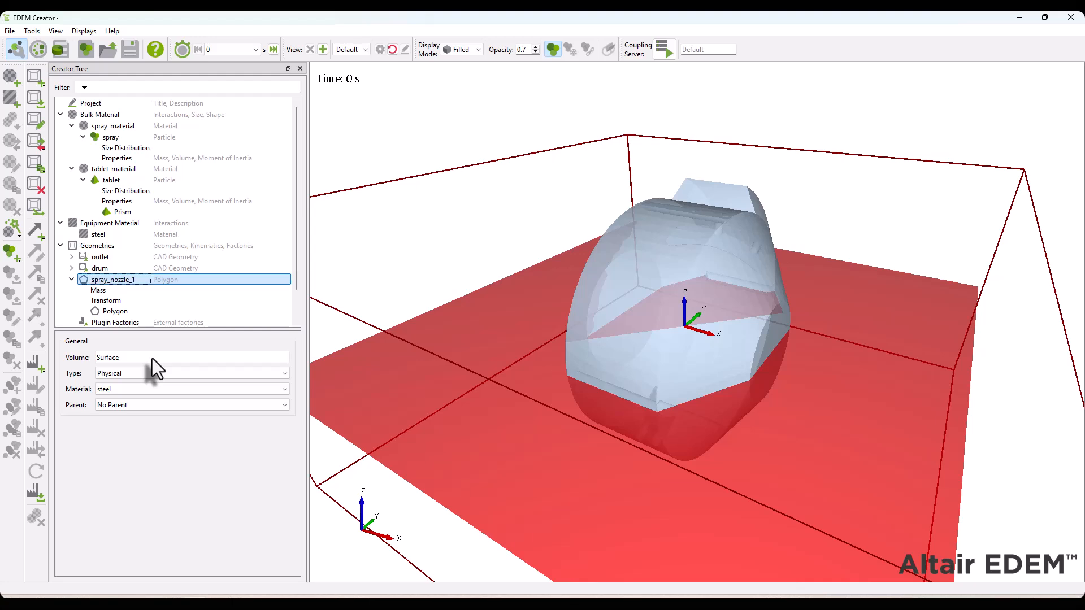
{"action": "left_click", "coordinate": [117, 375]}
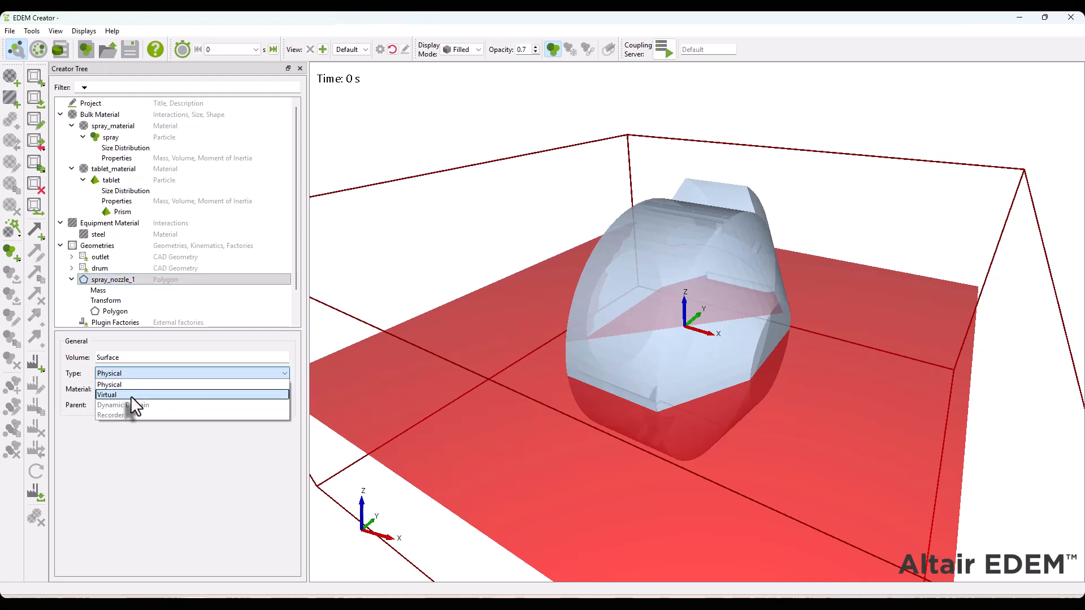
{"action": "left_click", "coordinate": [131, 396]}
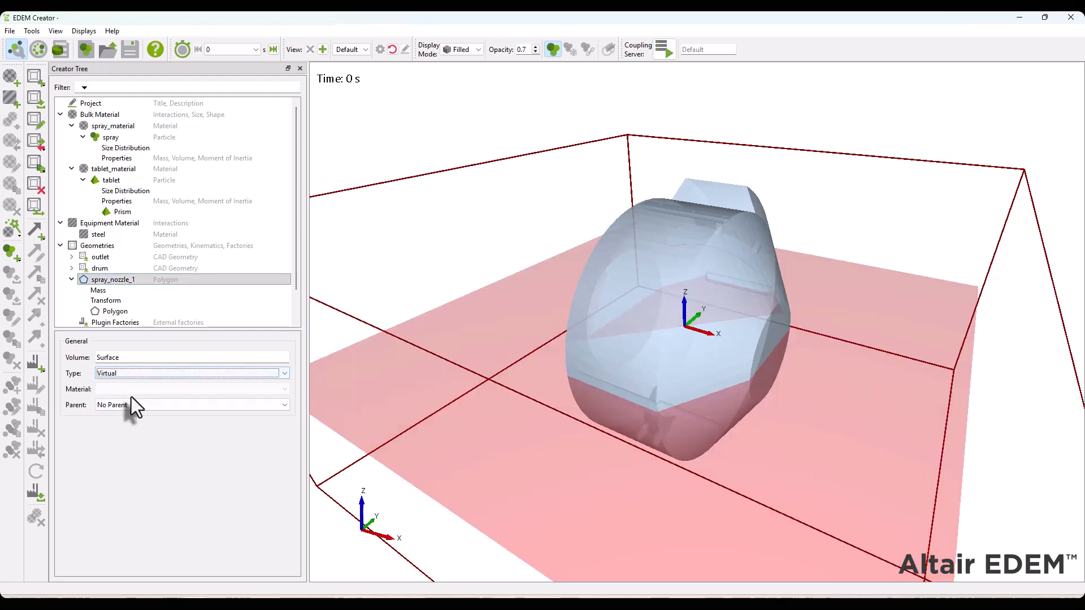
Position spray_nozzle_1 at X -0.05 m, Y 0.05 m, Z 0.05 m and rotate it -45 deg about X
{"action": "left_click", "coordinate": [108, 301]}
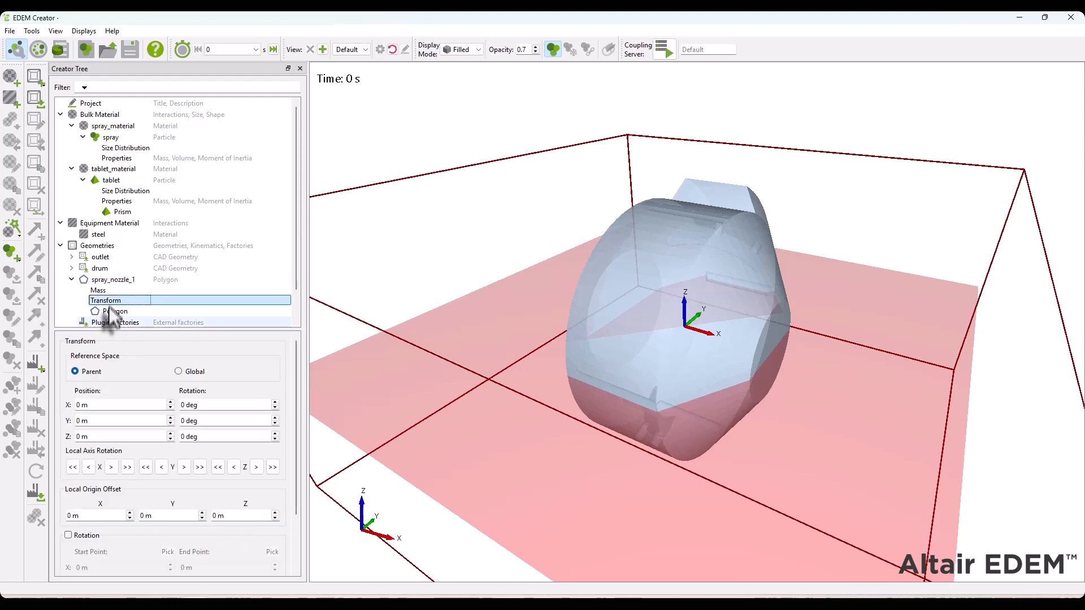
{"action": "left_click", "coordinate": [97, 406]}
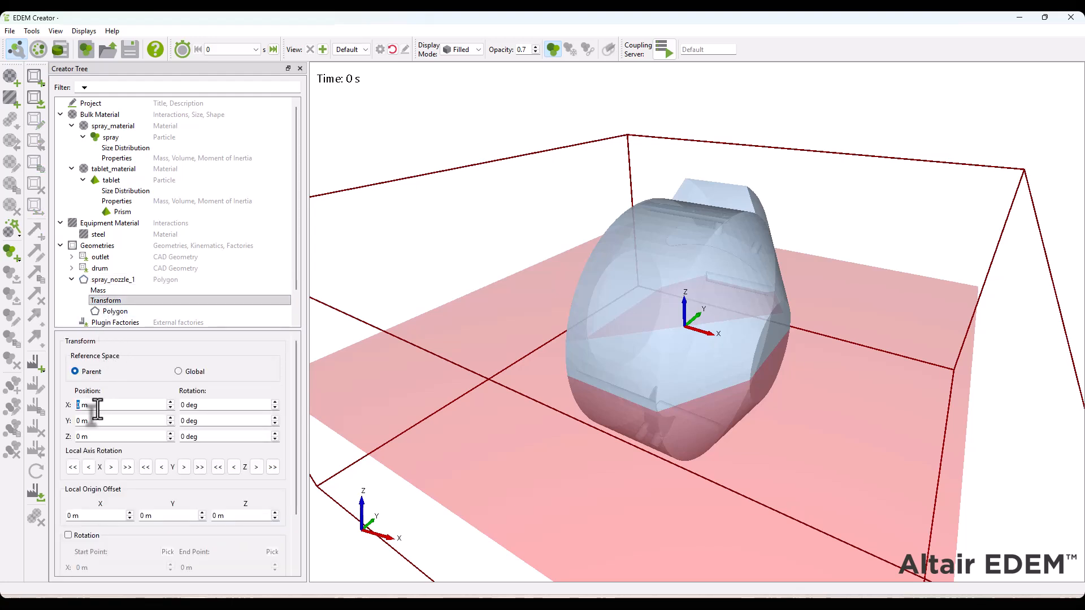
{"action": "type", "text": "-0.05"}
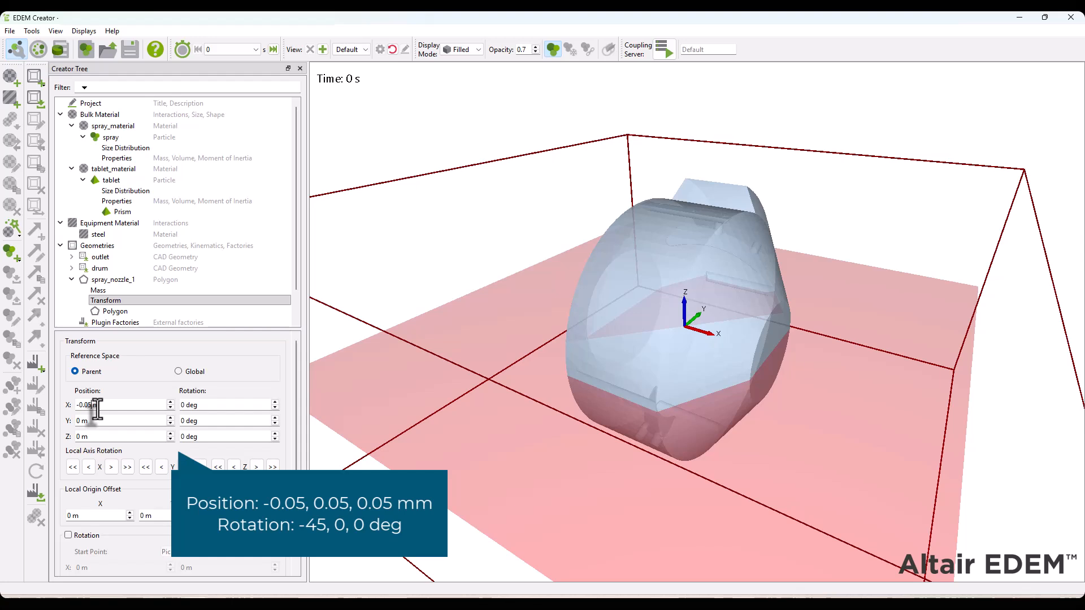
{"action": "key", "text": "Tab"}
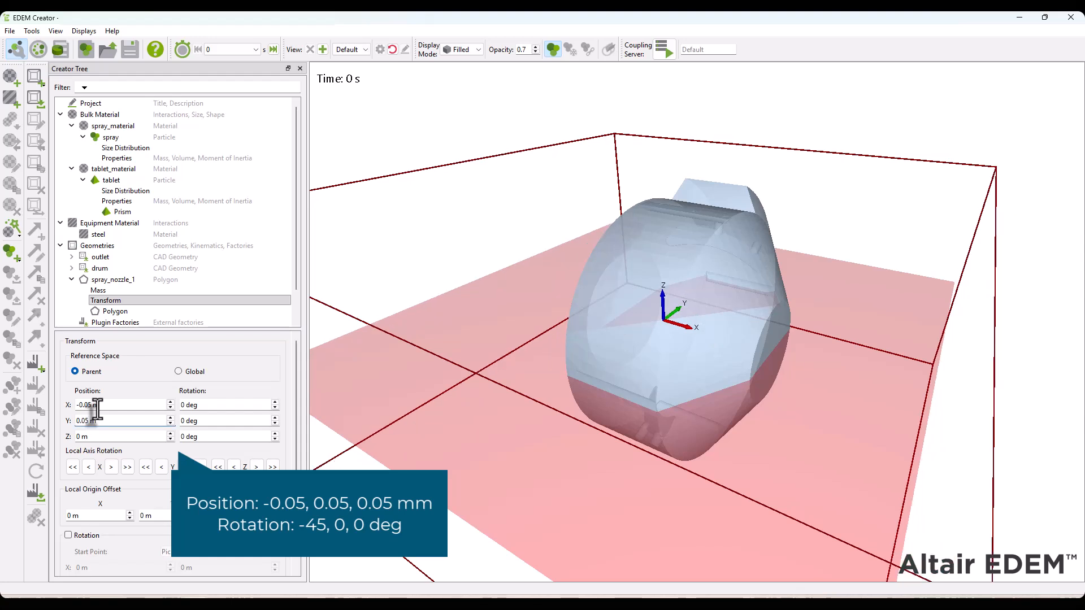
{"action": "key", "text": "Tab"}
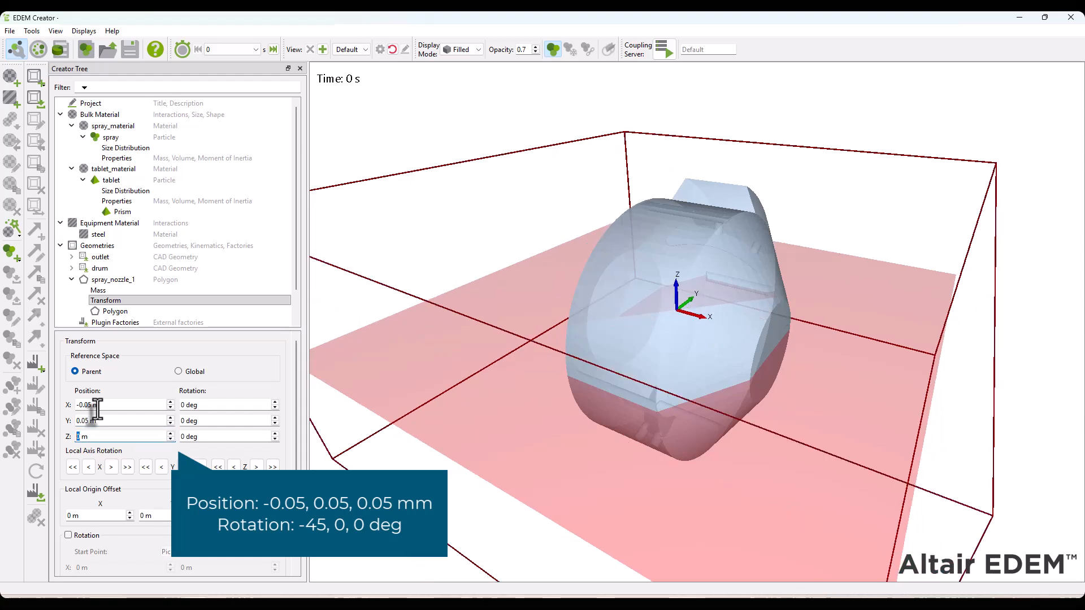
{"action": "type", "text": "0.05"}
{"action": "key", "text": "Tab"}
{"action": "type", "text": "-"}
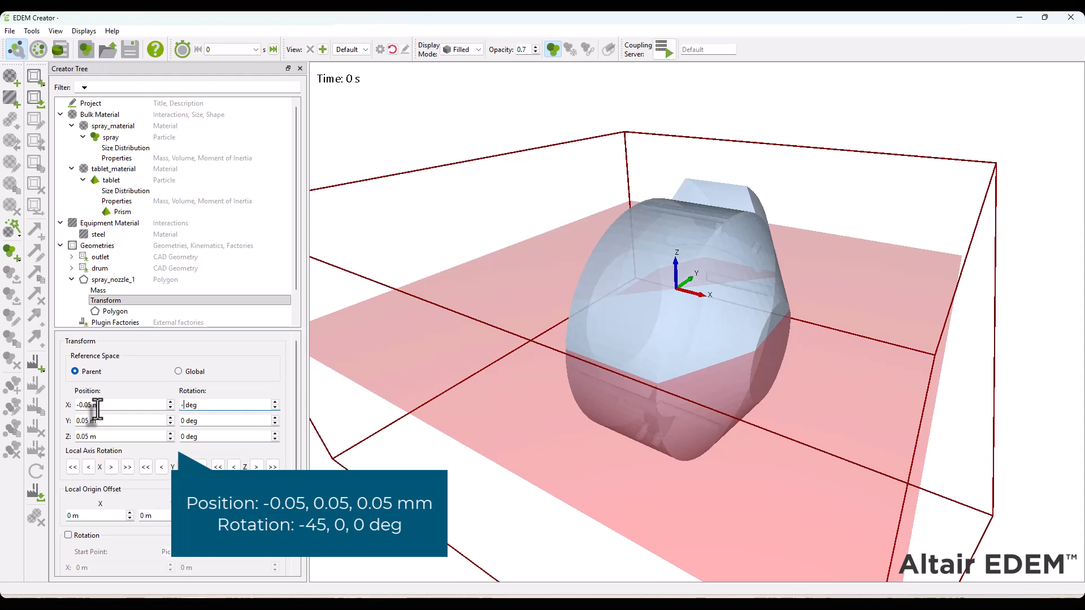
{"action": "key", "text": "Tab"}
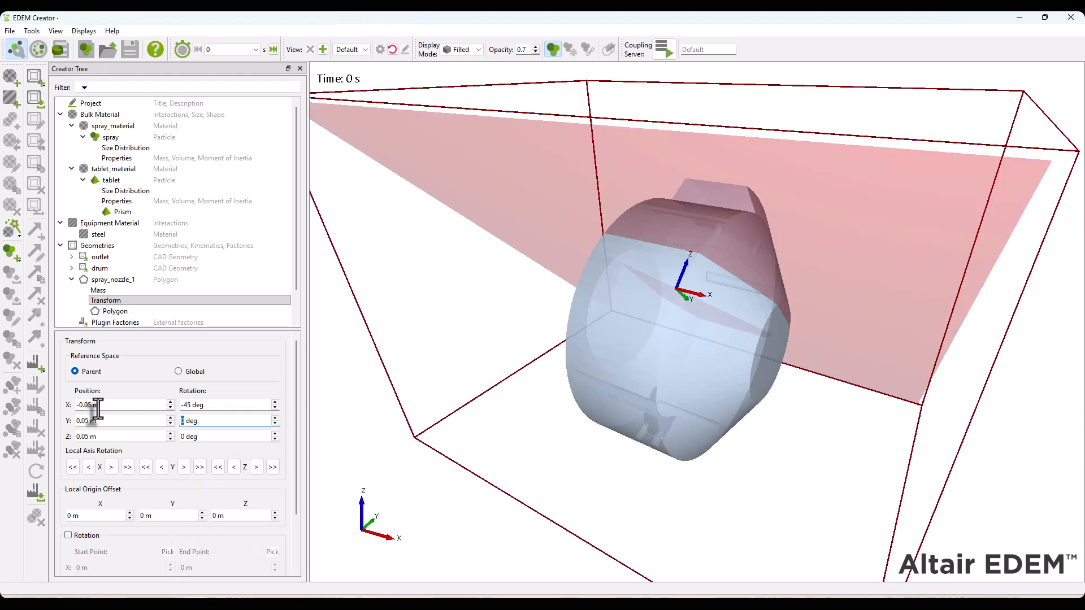
Define the spray_nozzle_1 polygon with 25 edges and a radius of 0.005 m
{"action": "left_click", "coordinate": [117, 313]}
{"action": "left_click", "coordinate": [216, 358]}
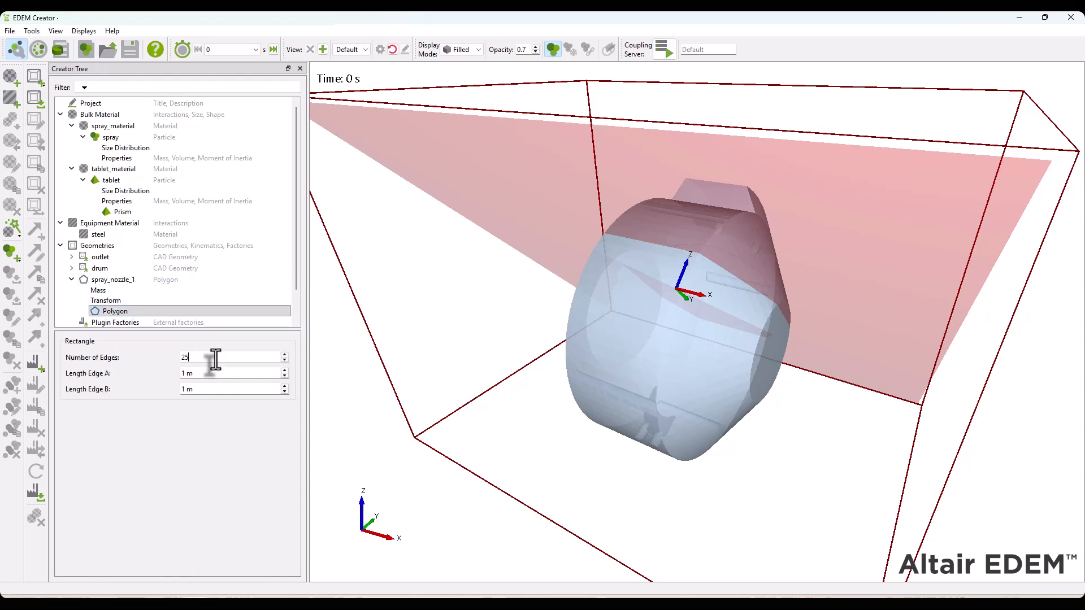
{"action": "key", "text": "Tab"}
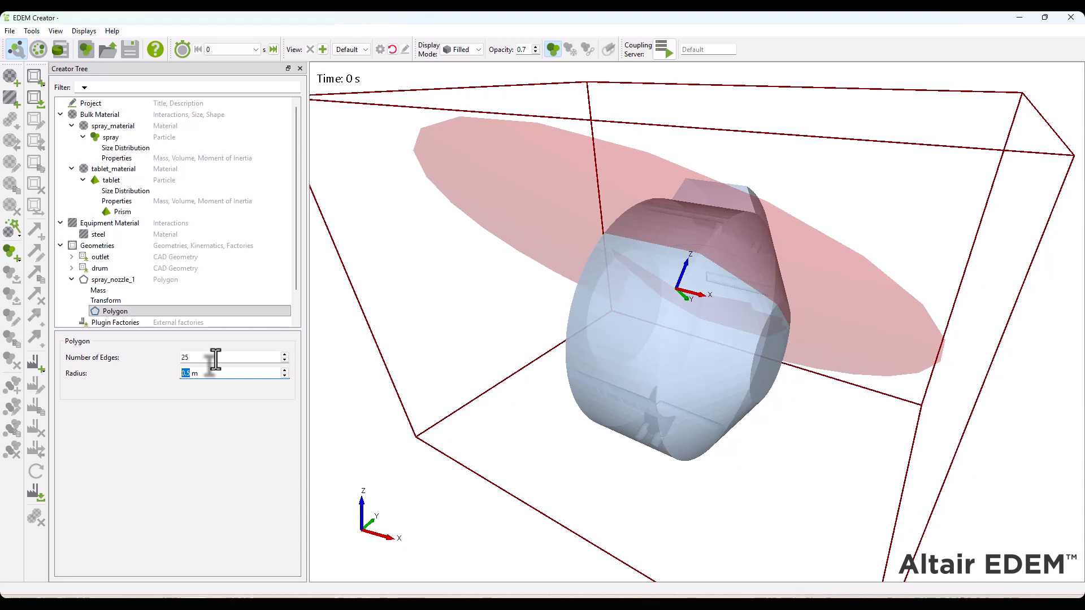
{"action": "type", "text": ".005"}
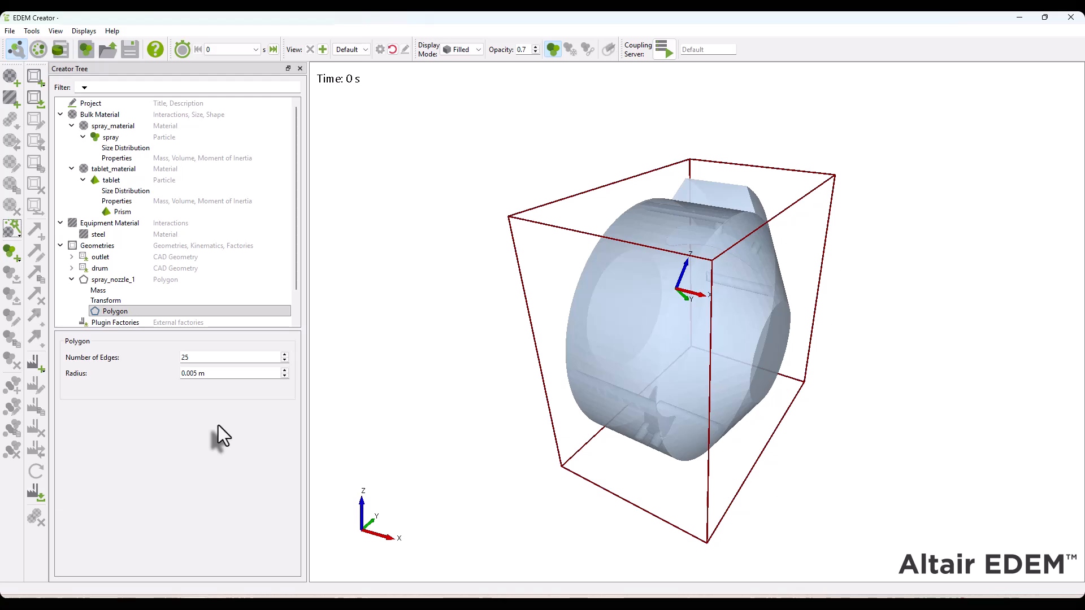
Add a dynamic factory to spray_nozzle_1 with unlimited particle number and a target-mass generation rate
{"action": "left_click_drag", "start_coordinate": [571, 316], "coordinate": [602, 263]}
{"action": "scroll", "coordinate": [602, 264], "scroll_direction": "up", "scroll_amount": 2}
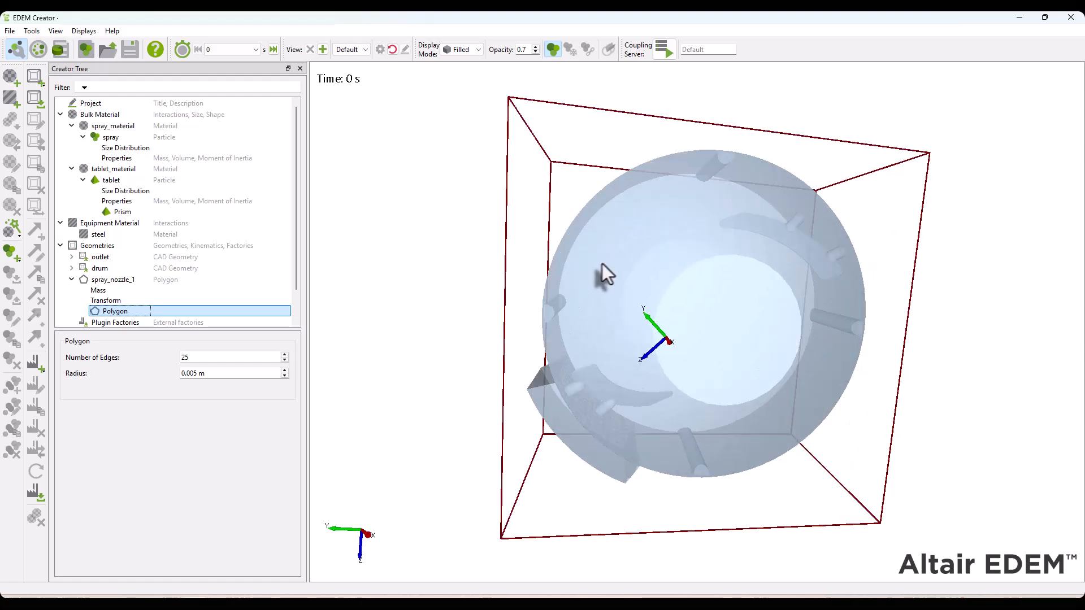
{"action": "left_click", "coordinate": [106, 302]}
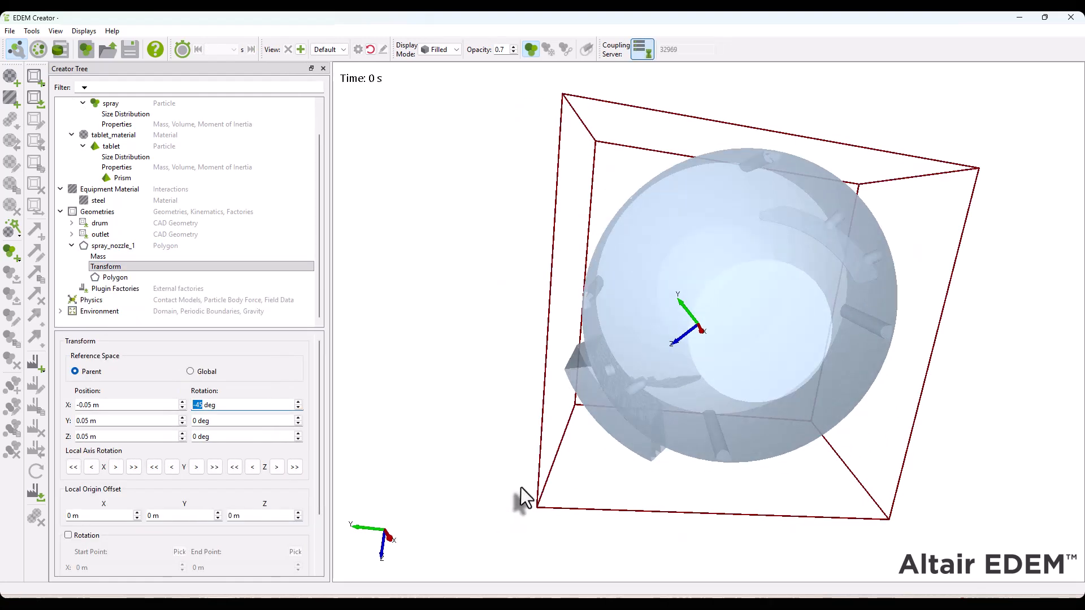
{"action": "right_click", "coordinate": [110, 246]}
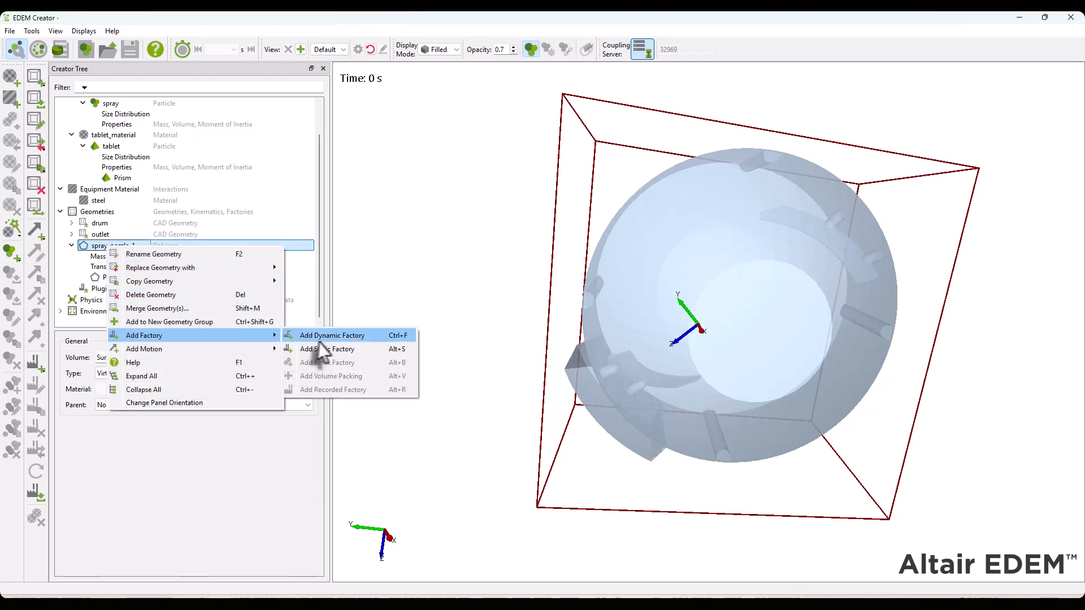
{"action": "left_click", "coordinate": [319, 338]}
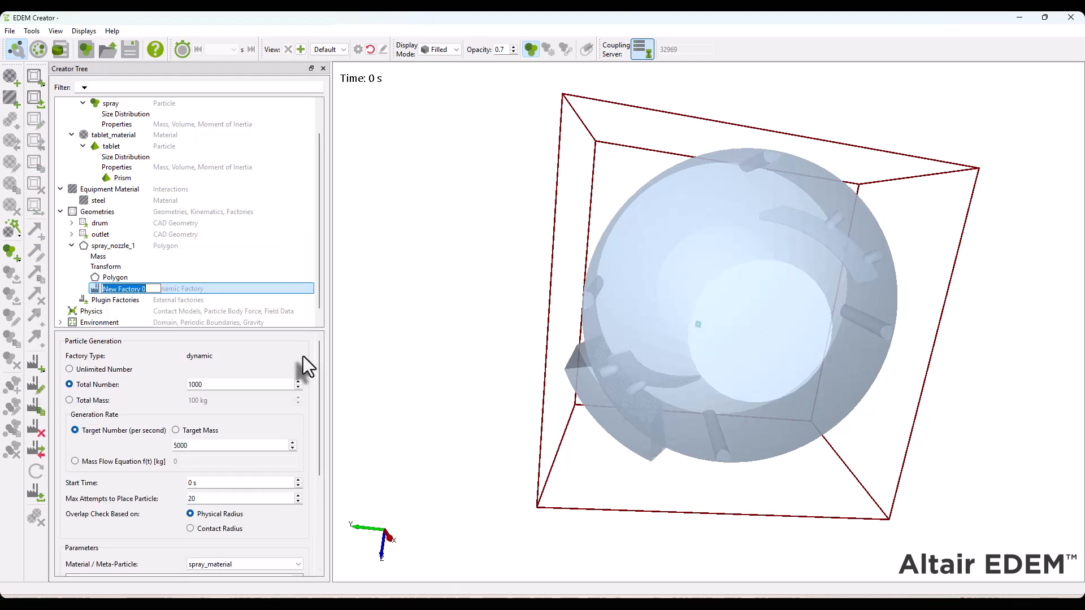
{"action": "left_click", "coordinate": [104, 369]}
{"action": "left_click", "coordinate": [176, 430]}
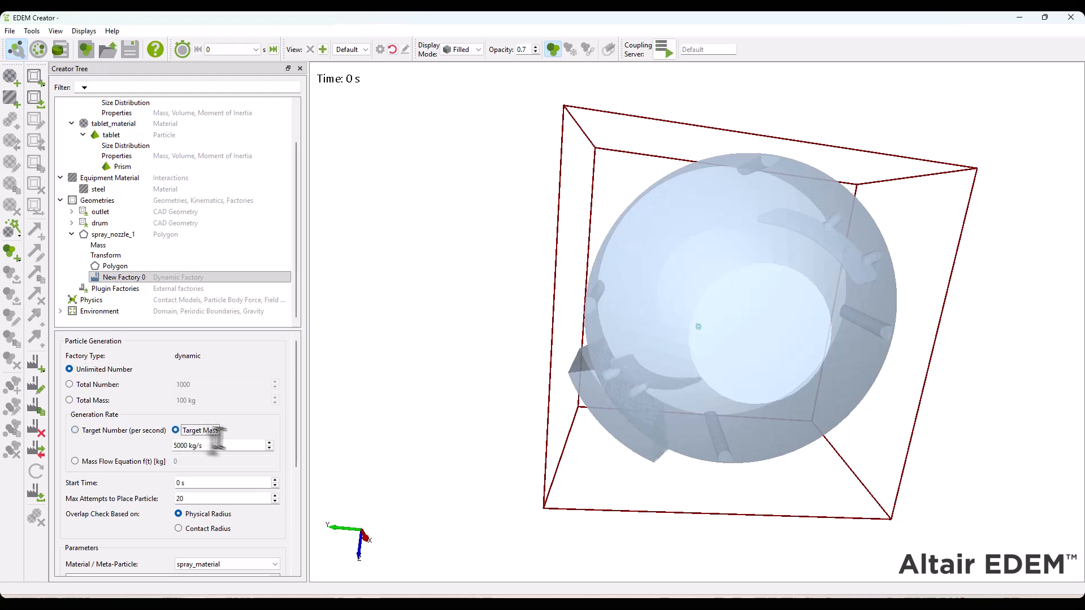
Set the nozzle factory's target mass to 0.0003 kg/s, start time to 0.001 s and maximum placement attempts to 50
{"action": "left_click", "coordinate": [243, 447]}
{"action": "key", "text": "ctrl+a"}
{"action": "type", "text": "0.0"}
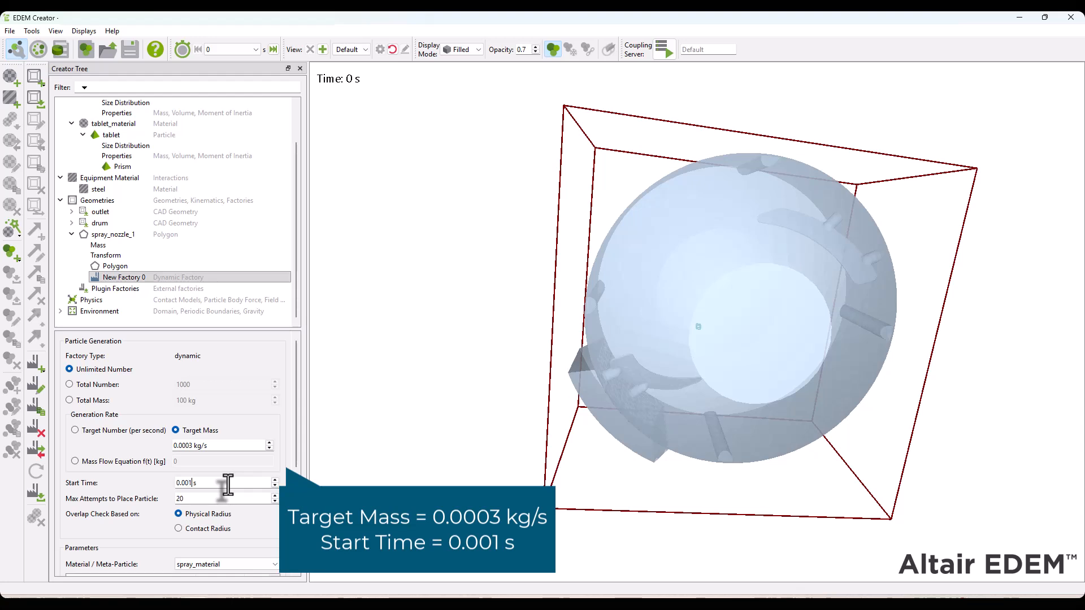
{"action": "key", "text": "Tab"}
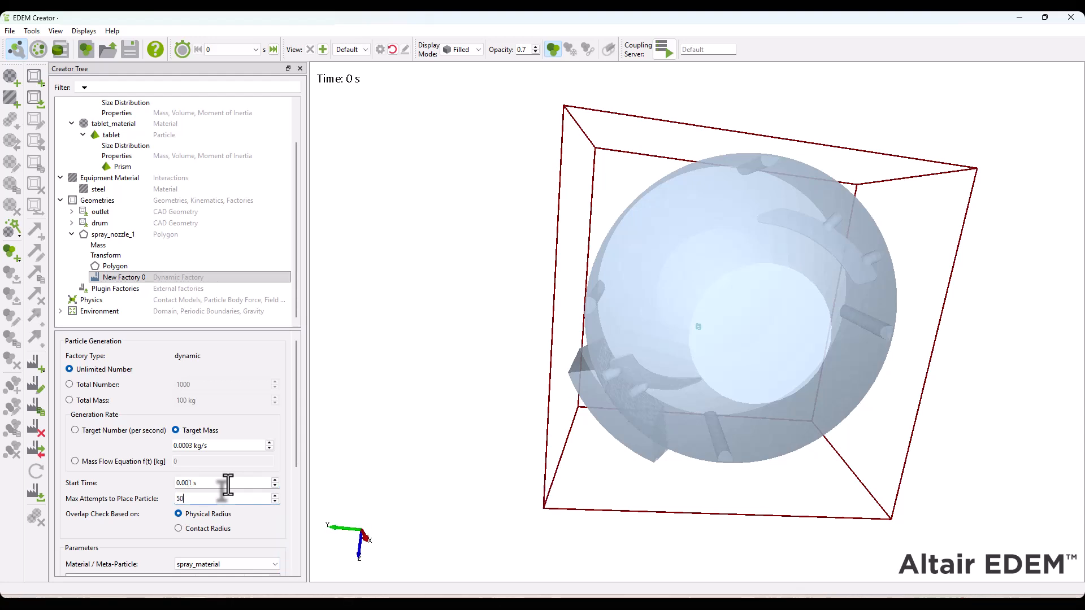
{"action": "key", "text": "Tab"}
{"action": "left_click_drag", "start_coordinate": [296, 420], "coordinate": [303, 477]}
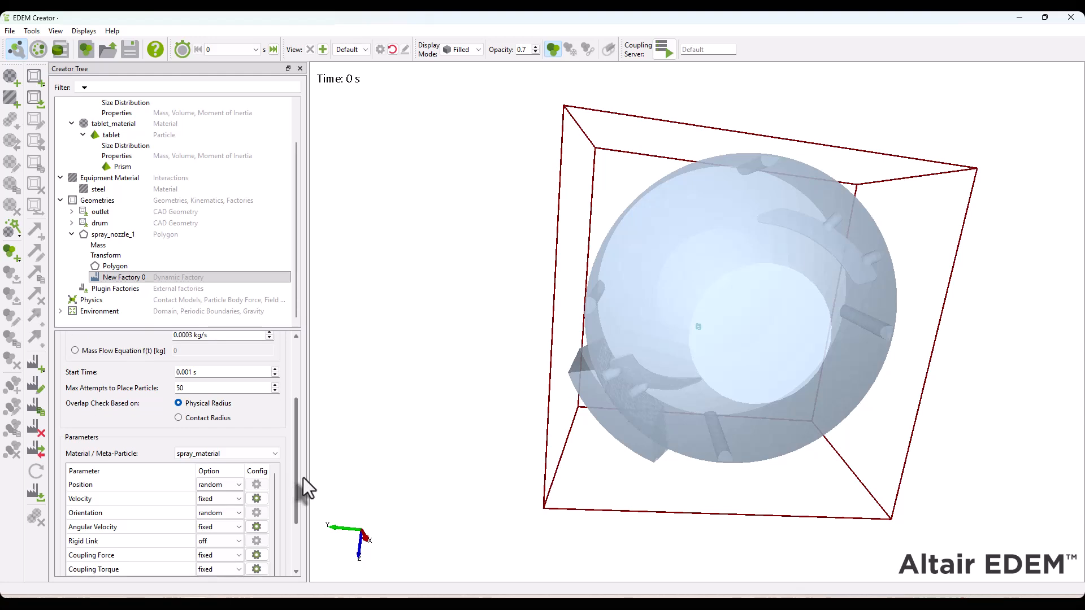
Assign spray_material to the spray_nozzle_1 factory and set its velocity option to spray
{"action": "left_click", "coordinate": [270, 449]}
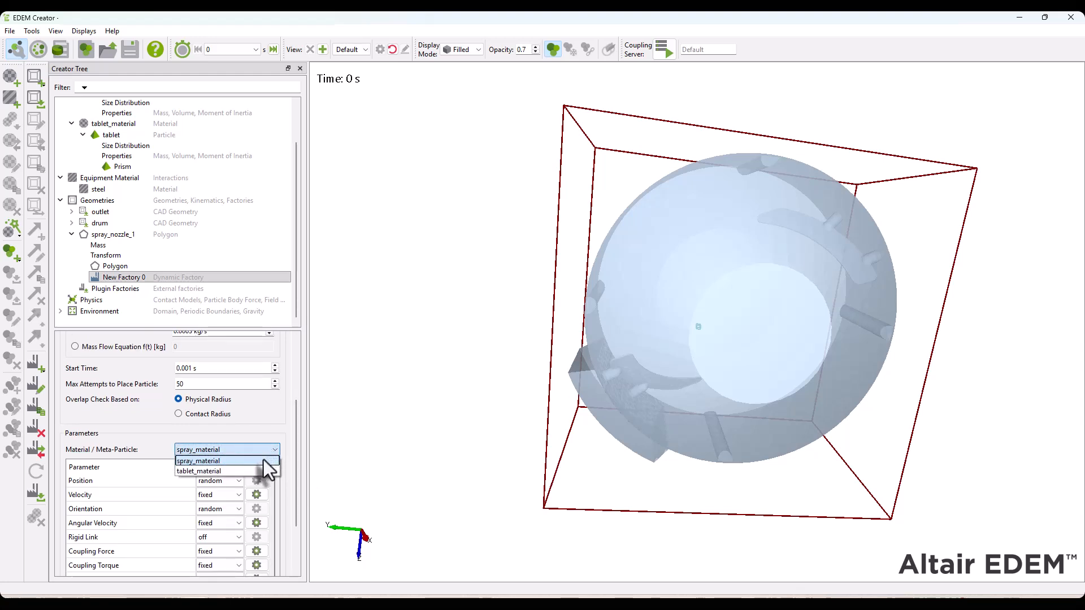
{"action": "left_click", "coordinate": [262, 461]}
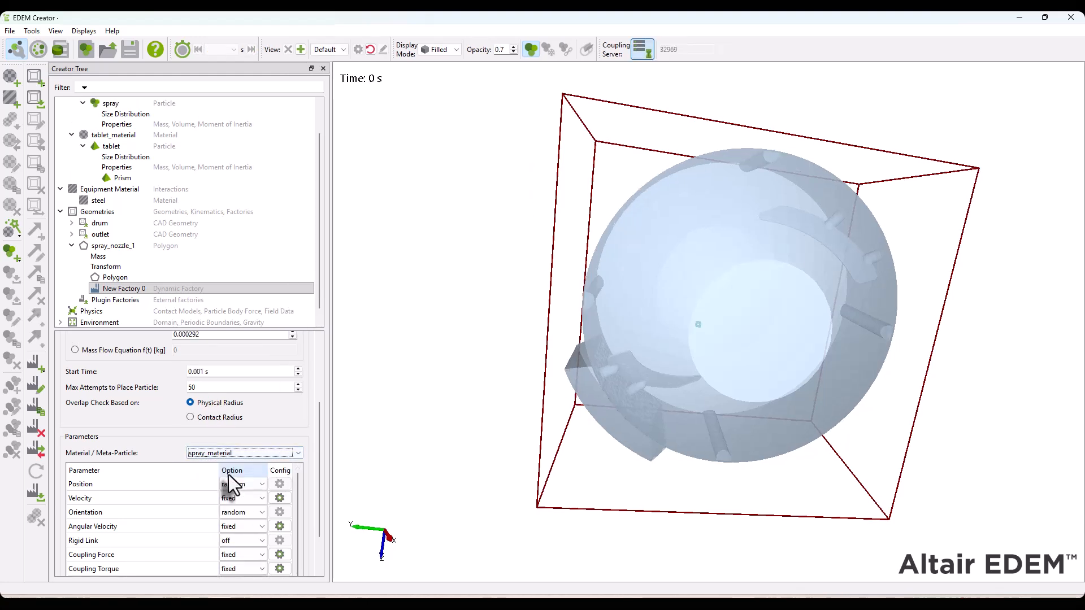
{"action": "left_click", "coordinate": [232, 497]}
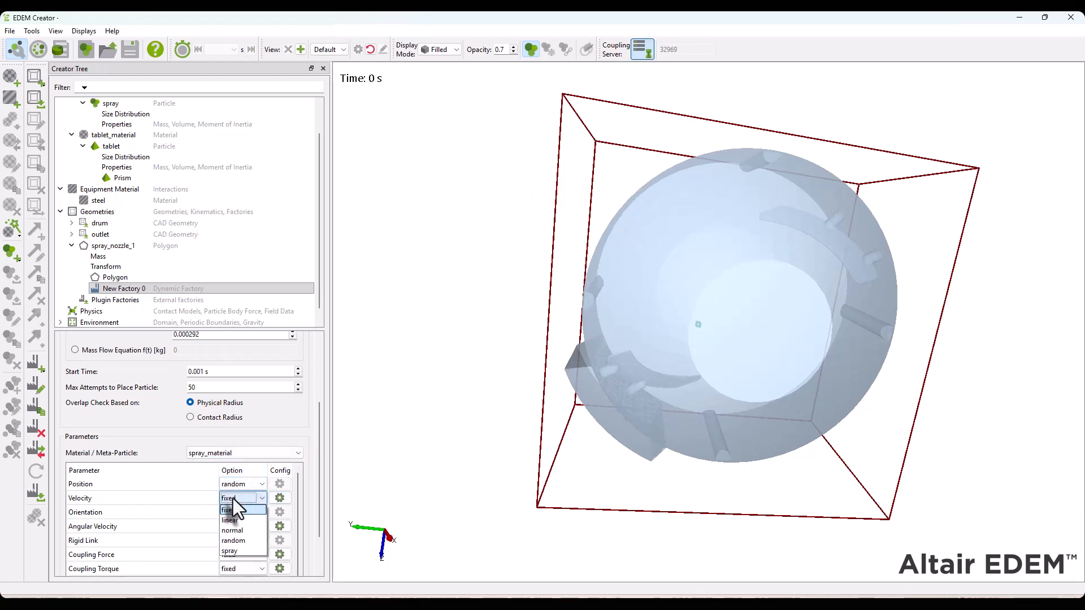
Configure the factory's spray velocity with Y and Z directions of 0.707 and a mean of 5 m/s
{"action": "left_click", "coordinate": [279, 498]}
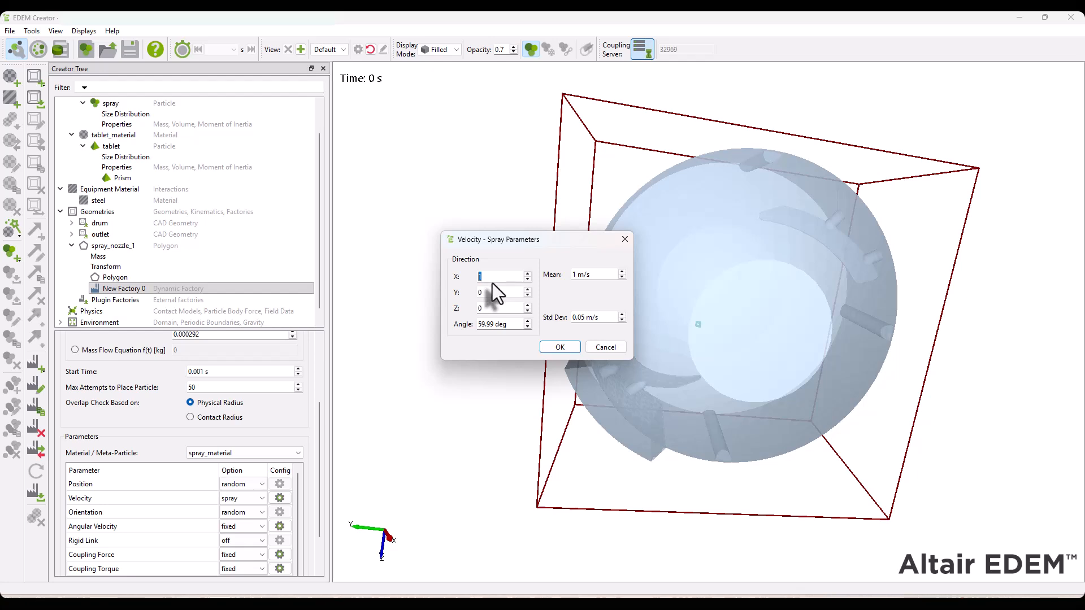
{"action": "type", "text": "0.707"}
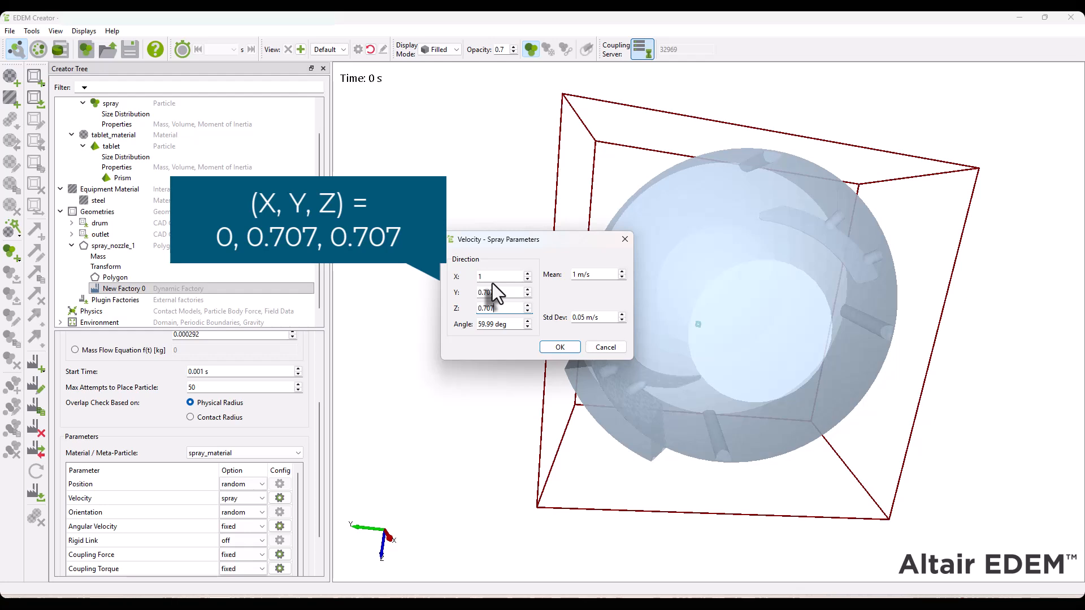
{"action": "double_click", "coordinate": [588, 275]}
{"action": "type", "text": "5"}
{"action": "key", "text": "Tab"}
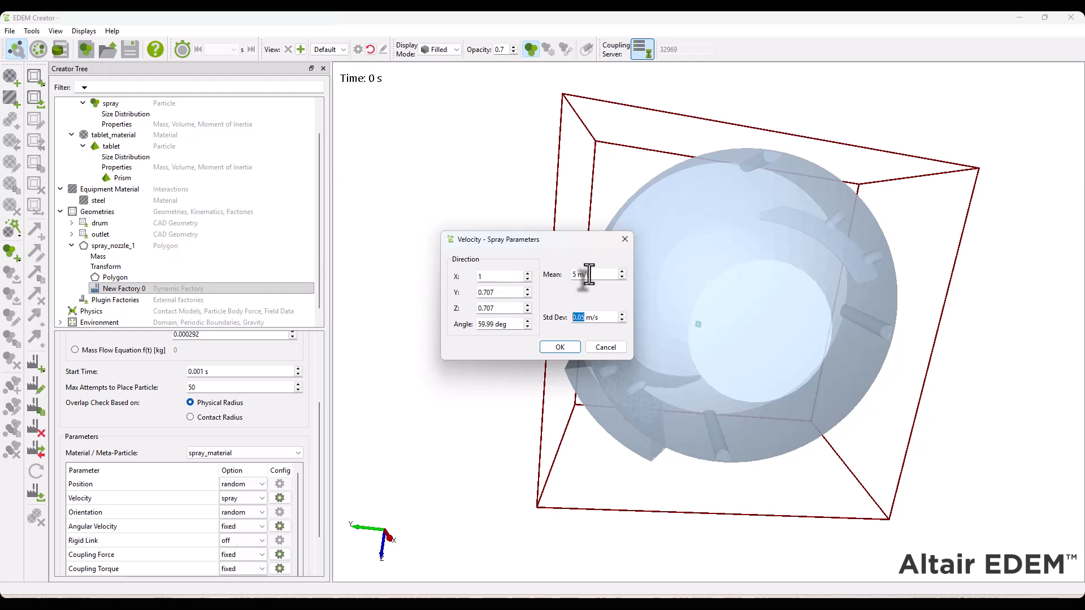
{"action": "left_click", "coordinate": [564, 349]}
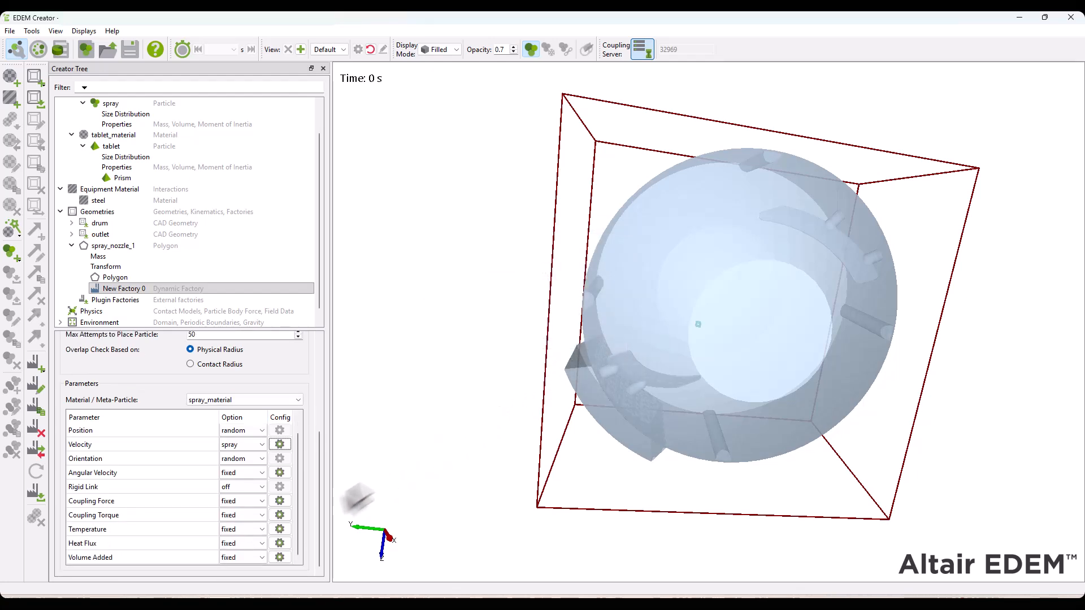
Set the temperature of particles generated by the spray_nozzle_1 factory to 293 K
{"action": "left_click", "coordinate": [279, 529]}
{"action": "double_click", "coordinate": [502, 290]}
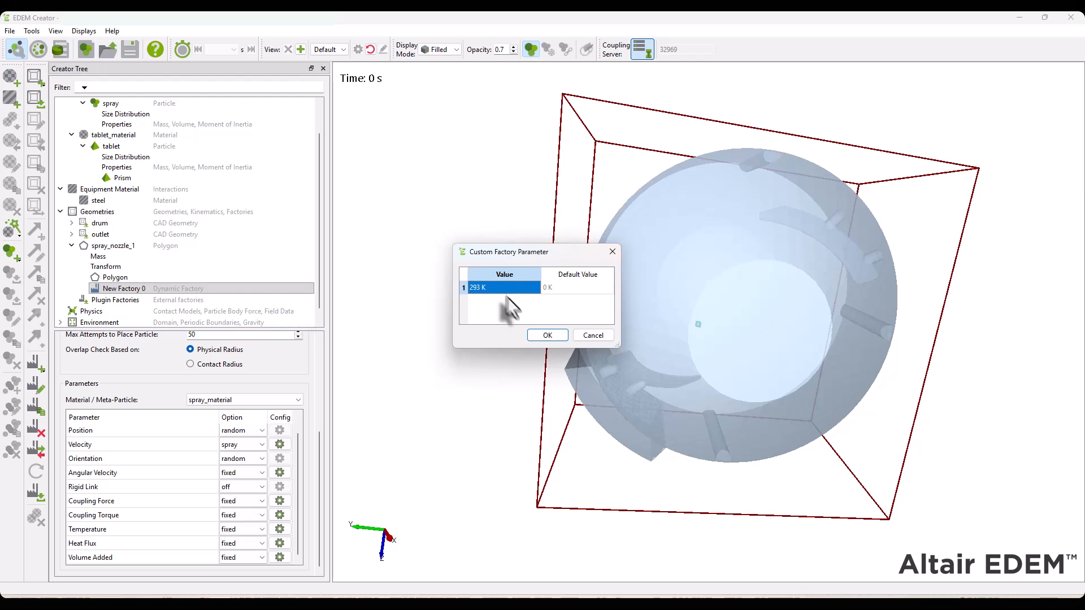
{"action": "left_click", "coordinate": [547, 335]}
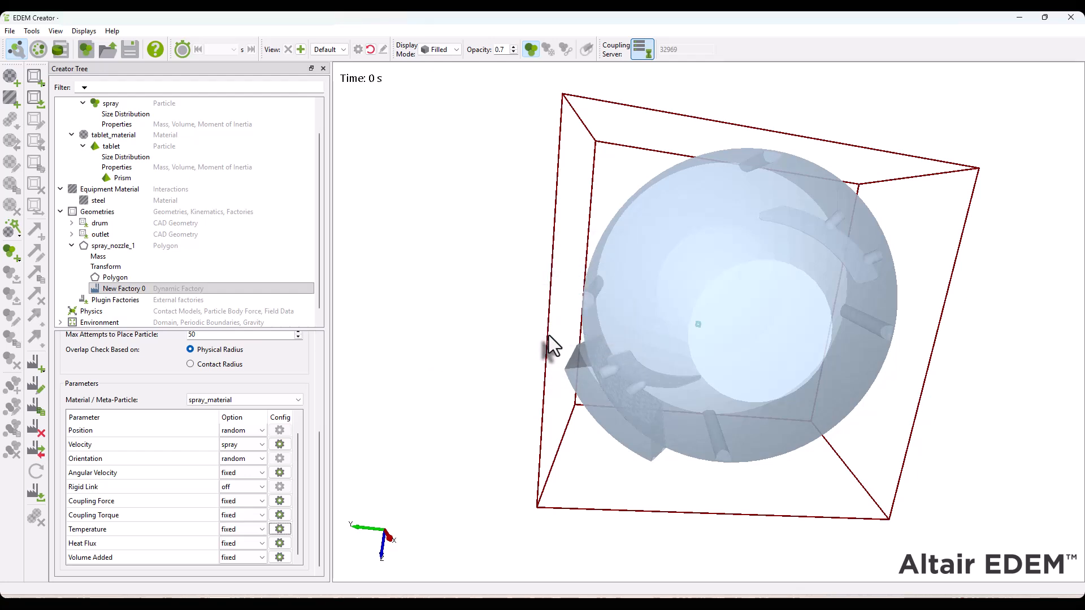
Make a single copy of the spray_nozzle_1 geometry and rename the copy spray_nozzle_2
{"action": "right_click", "coordinate": [110, 249]}
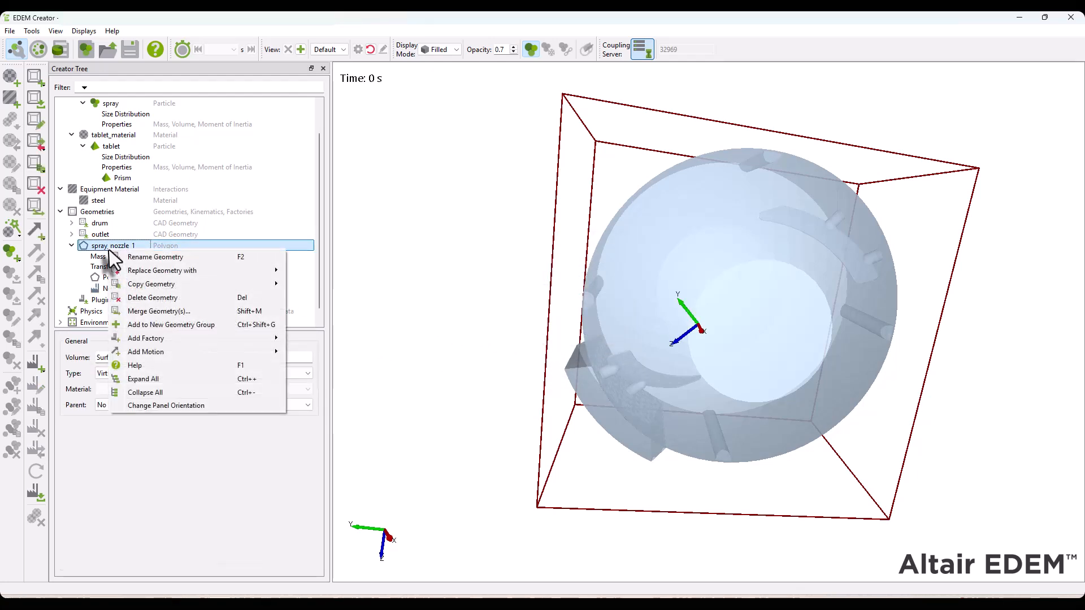
{"action": "mouse_move", "coordinate": [147, 284]}
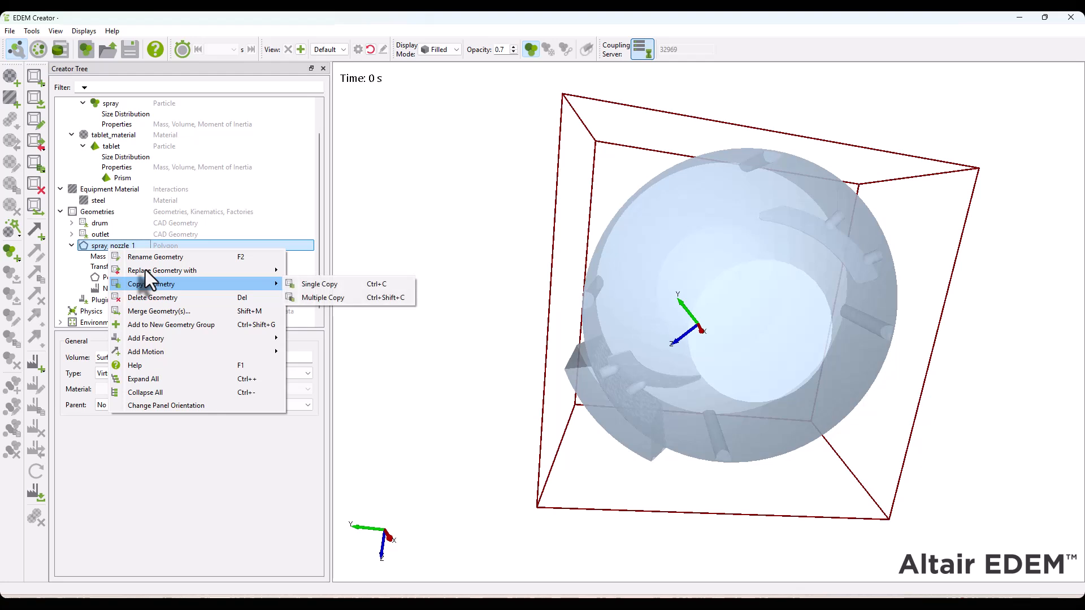
{"action": "left_click", "coordinate": [321, 284]}
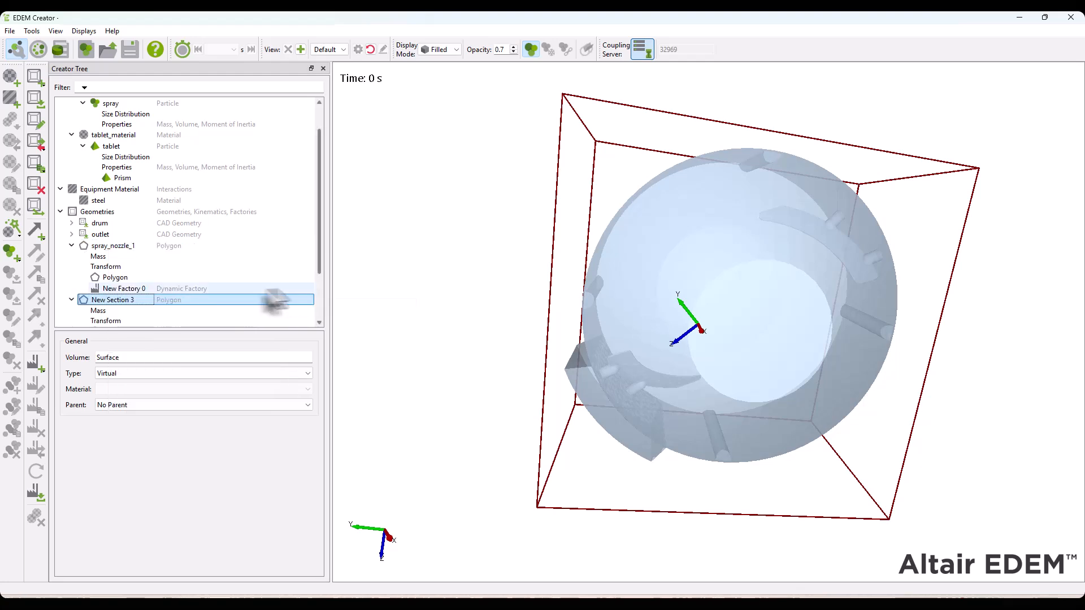
{"action": "right_click", "coordinate": [93, 301]}
{"action": "left_click", "coordinate": [148, 309]}
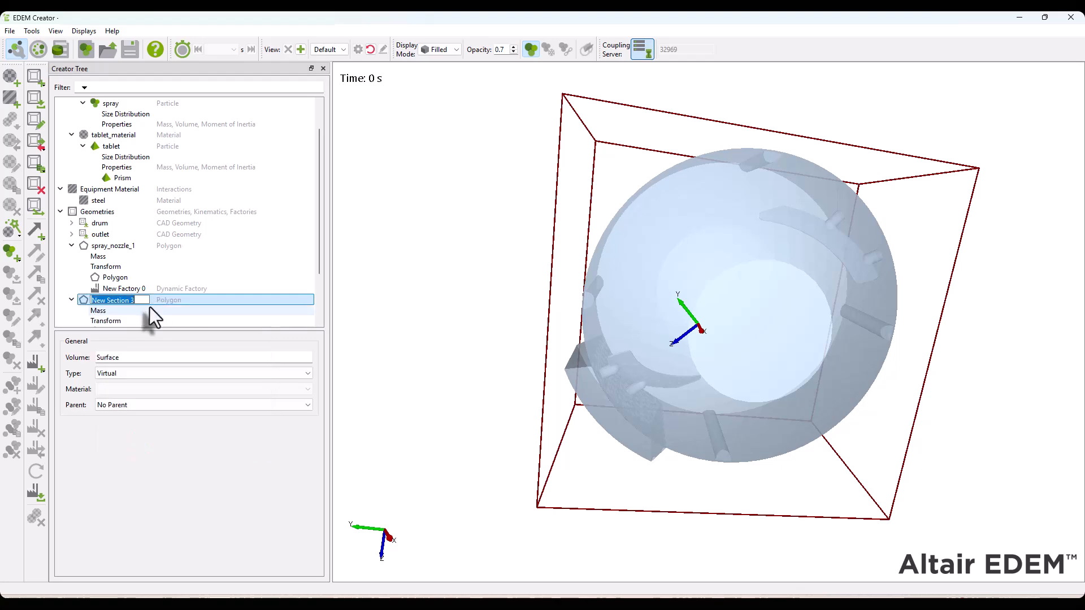
{"action": "type", "text": "spray_nozzle_2"}
{"action": "key", "text": "Return"}
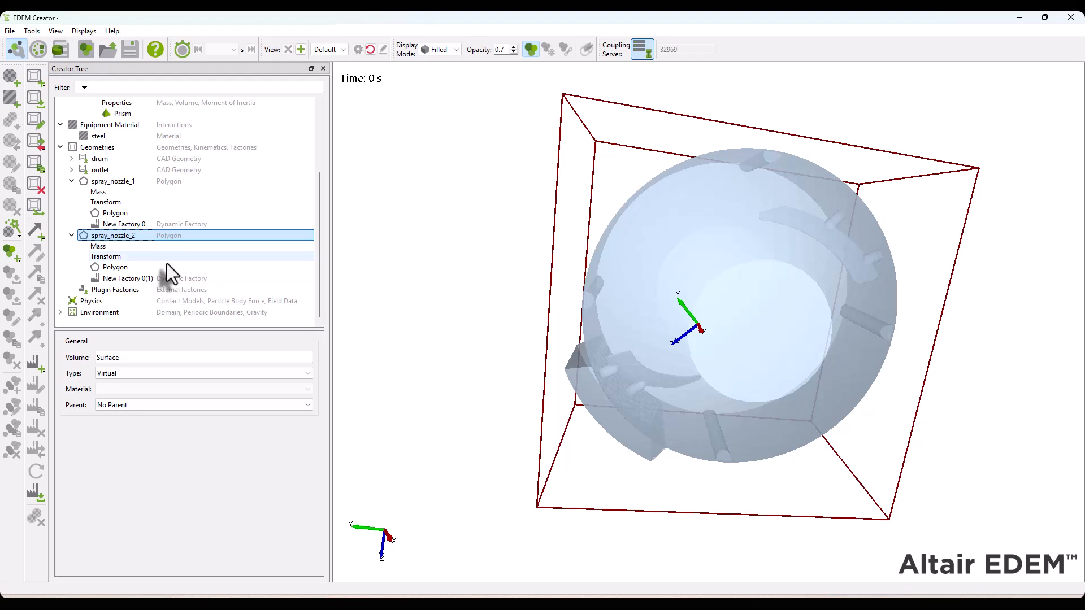
Set the X position of spray_nozzle_2 to 0.05 m in its transform
{"action": "left_click", "coordinate": [106, 256]}
{"action": "double_click", "coordinate": [86, 405]}
{"action": "left_click_drag", "start_coordinate": [29, 401], "coordinate": [6, 391]}
{"action": "type", "text": "0.05"}
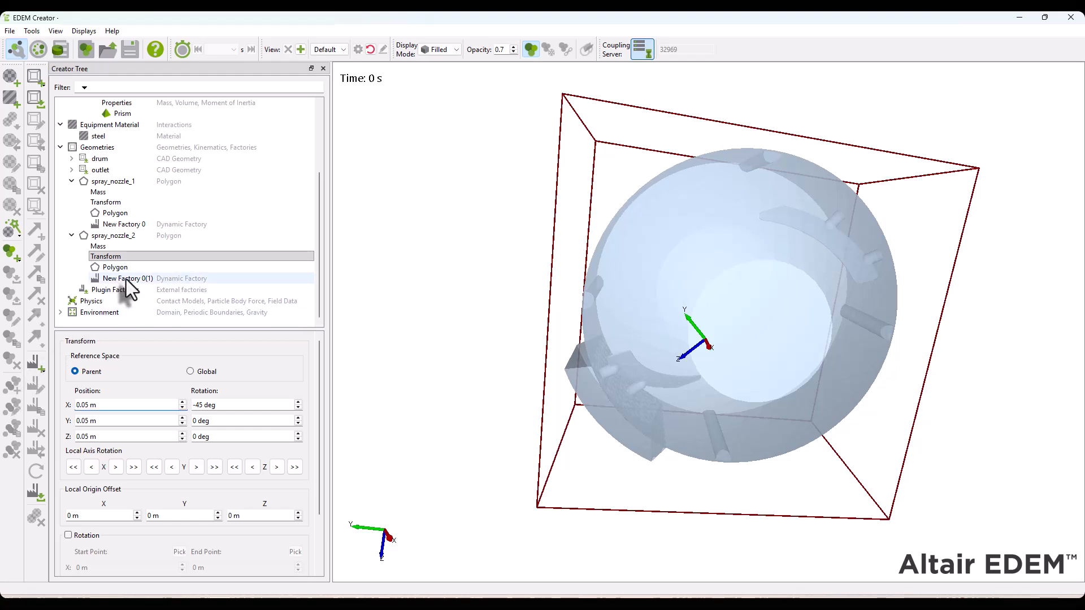
Add a cylinder to the geometries and change its type to Virtual
{"action": "right_click", "coordinate": [101, 147]}
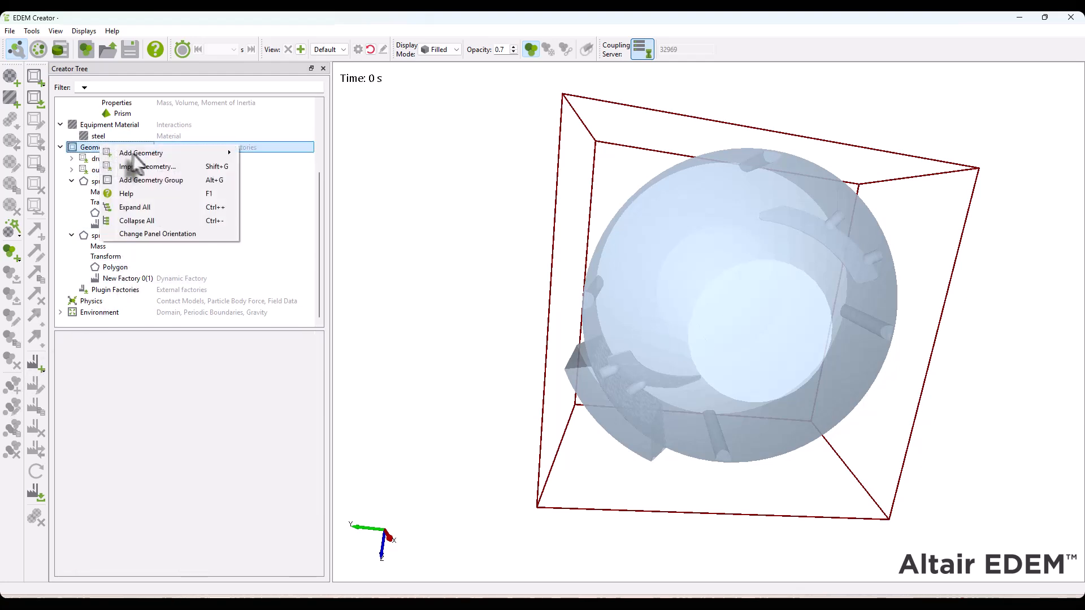
{"action": "mouse_move", "coordinate": [139, 155]}
{"action": "left_click", "coordinate": [261, 167]}
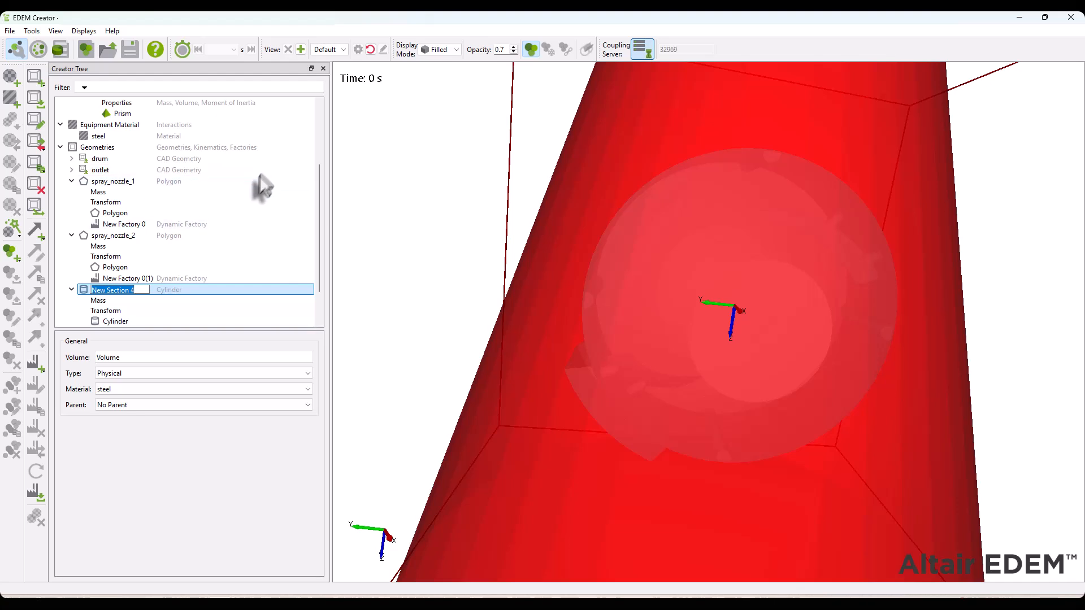
{"action": "left_click", "coordinate": [137, 373]}
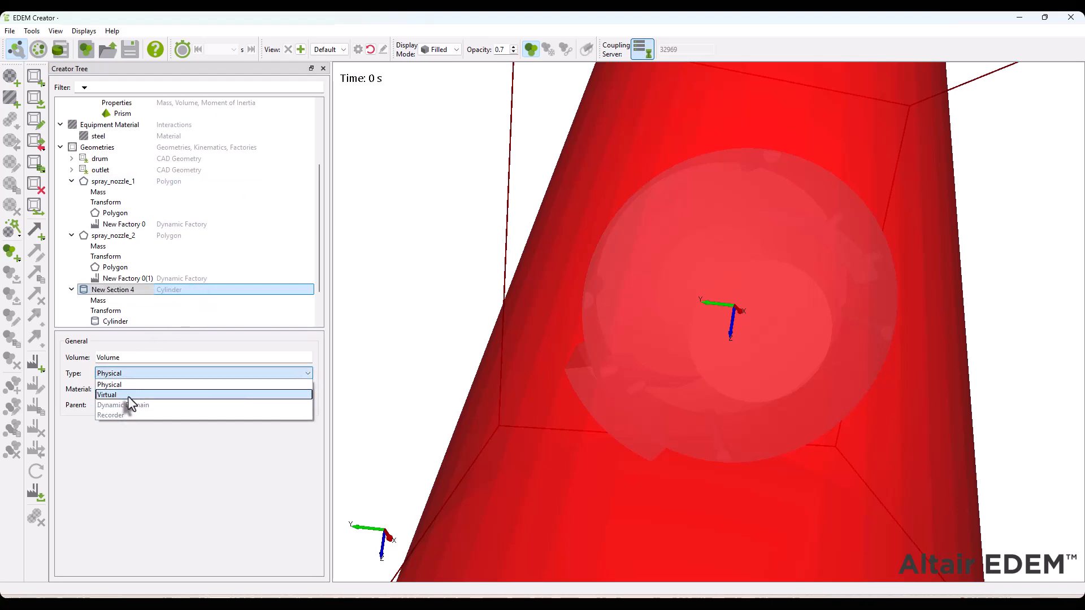
{"action": "left_click", "coordinate": [129, 396]}
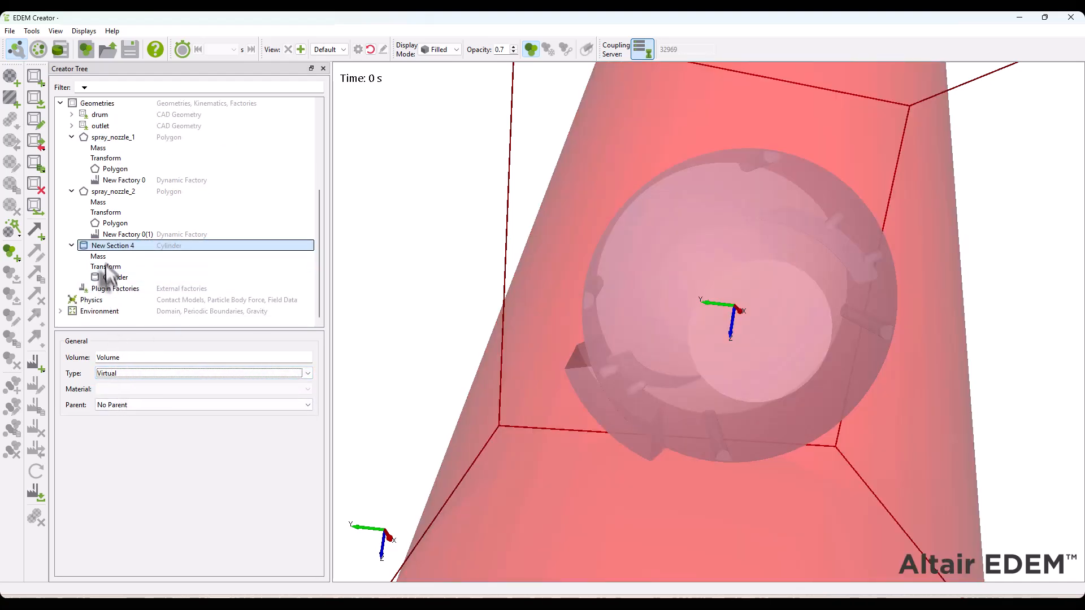
Rename the new cylinder geometry cyl_factory
{"action": "right_click", "coordinate": [107, 246]}
{"action": "left_click", "coordinate": [144, 255]}
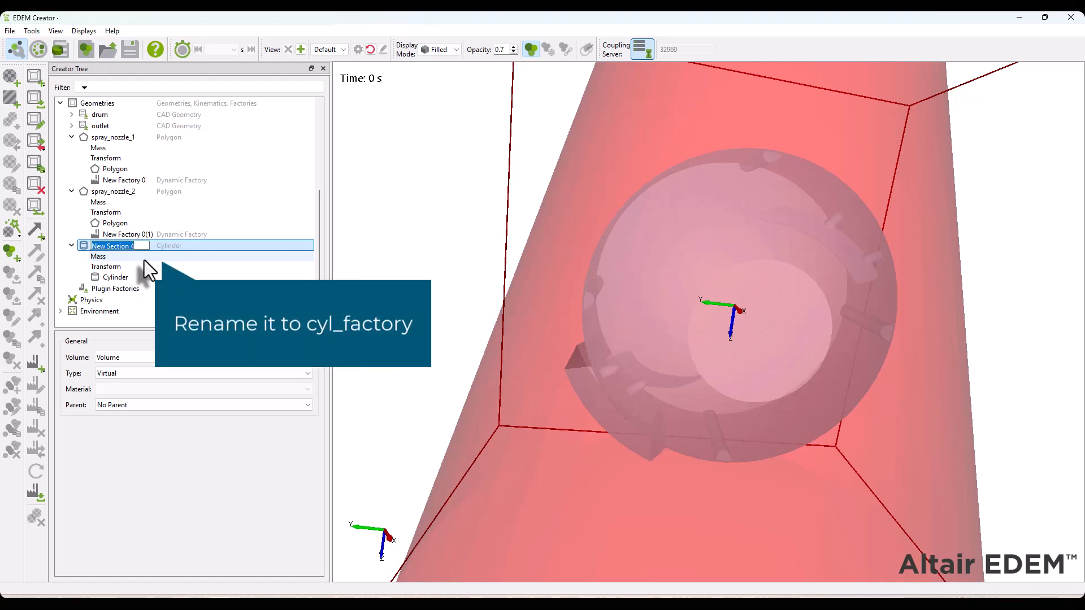
{"action": "type", "text": "cyl_factory"}
{"action": "key", "text": "Return"}
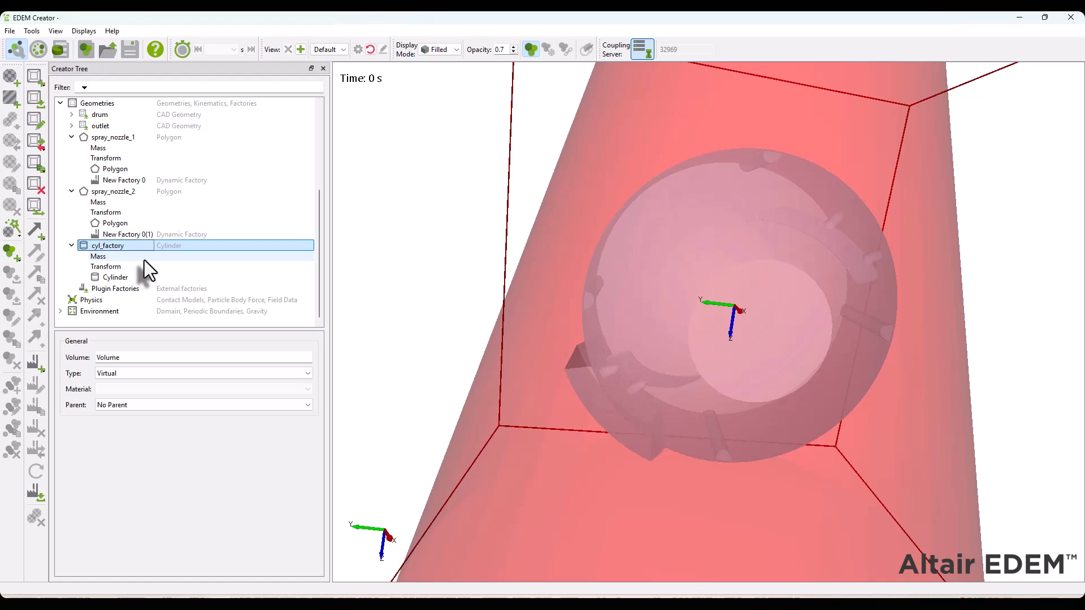
Define the cyl_factory cylinder with start and end radii of 0.2 m and a length of 0.18 m
{"action": "left_click", "coordinate": [113, 277]}
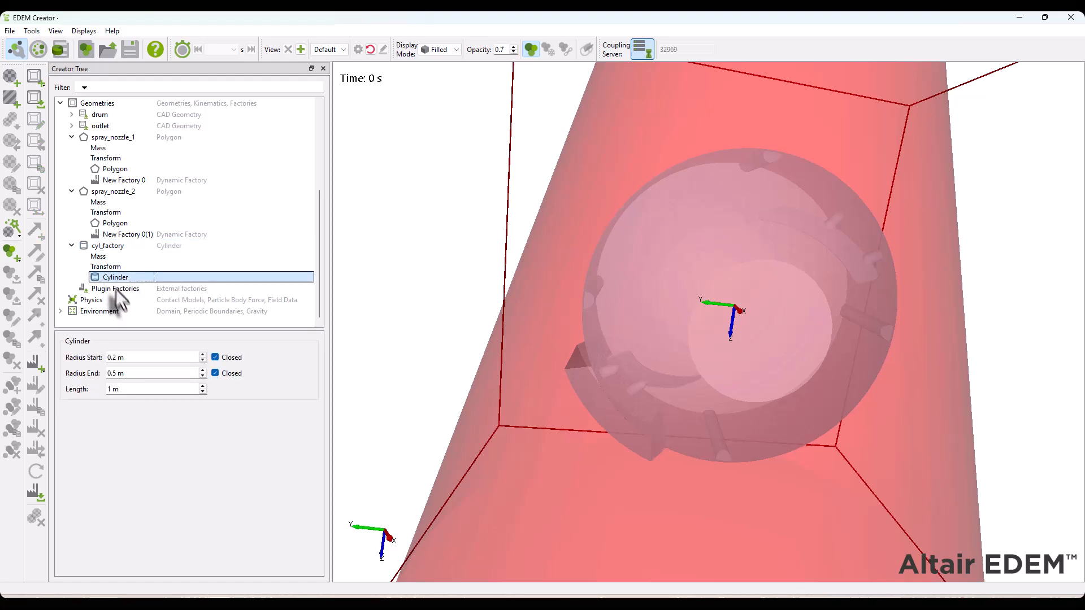
{"action": "left_click", "coordinate": [147, 358]}
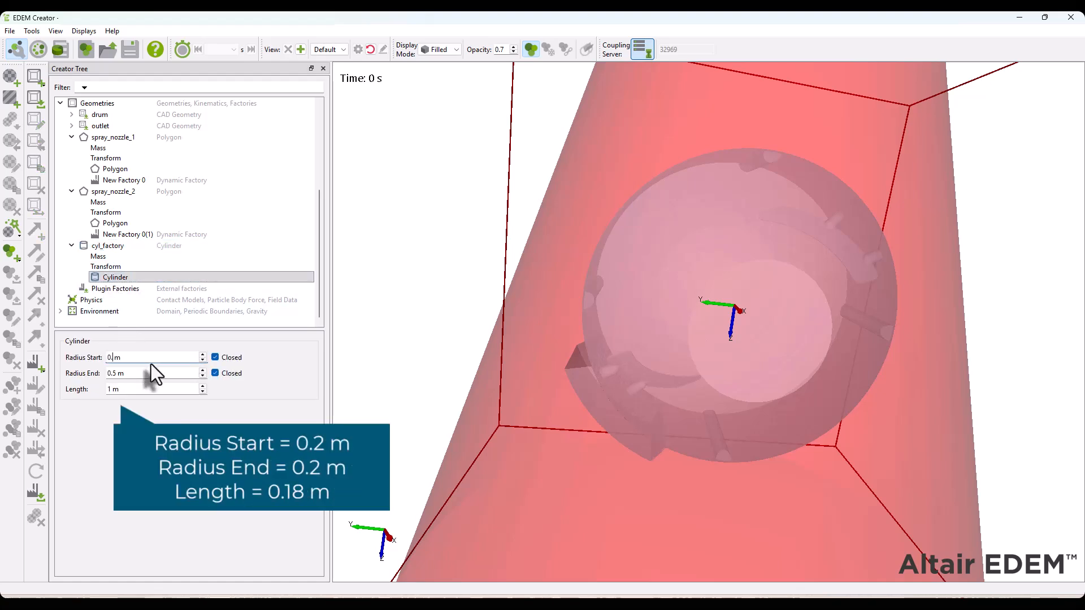
{"action": "type", "text": "2"}
{"action": "key", "text": "Tab"}
{"action": "type", "text": "0.2"}
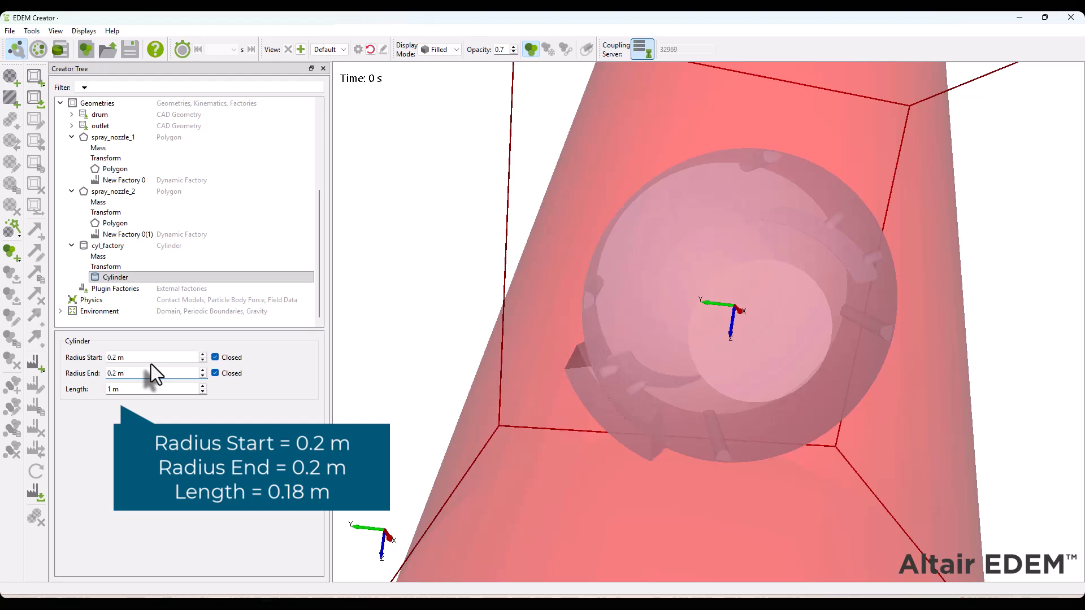
{"action": "key", "text": "Tab"}
{"action": "type", "text": "0.18"}
{"action": "key", "text": "Return"}
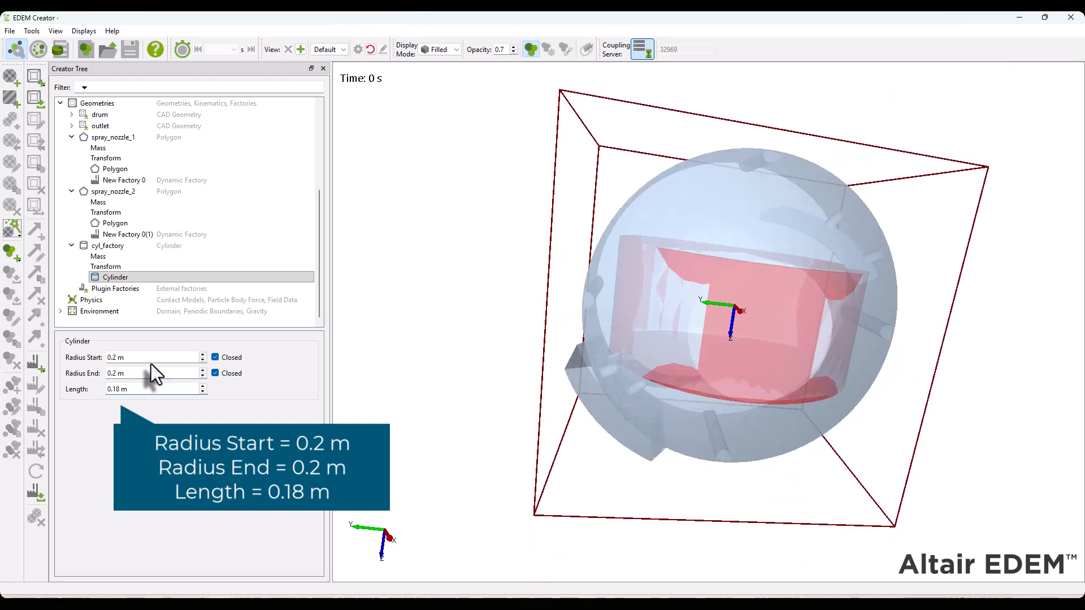
Rotate cyl_factory 90 deg about the Y axis
{"action": "left_click", "coordinate": [109, 268]}
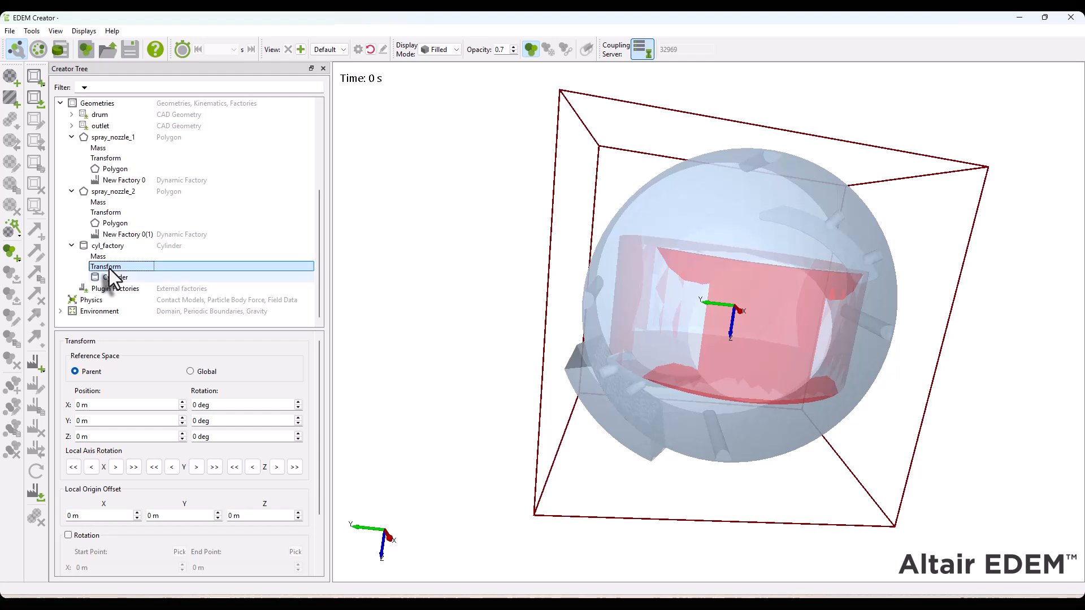
{"action": "left_click", "coordinate": [267, 421]}
{"action": "double_click", "coordinate": [265, 421]}
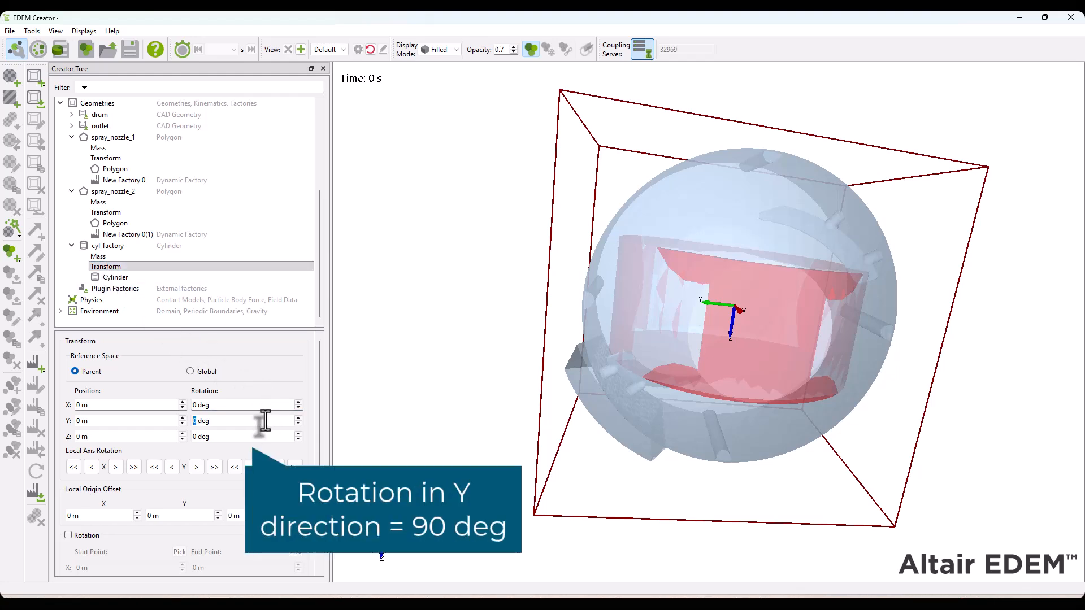
{"action": "type", "text": "90"}
{"action": "key", "text": "Tab"}
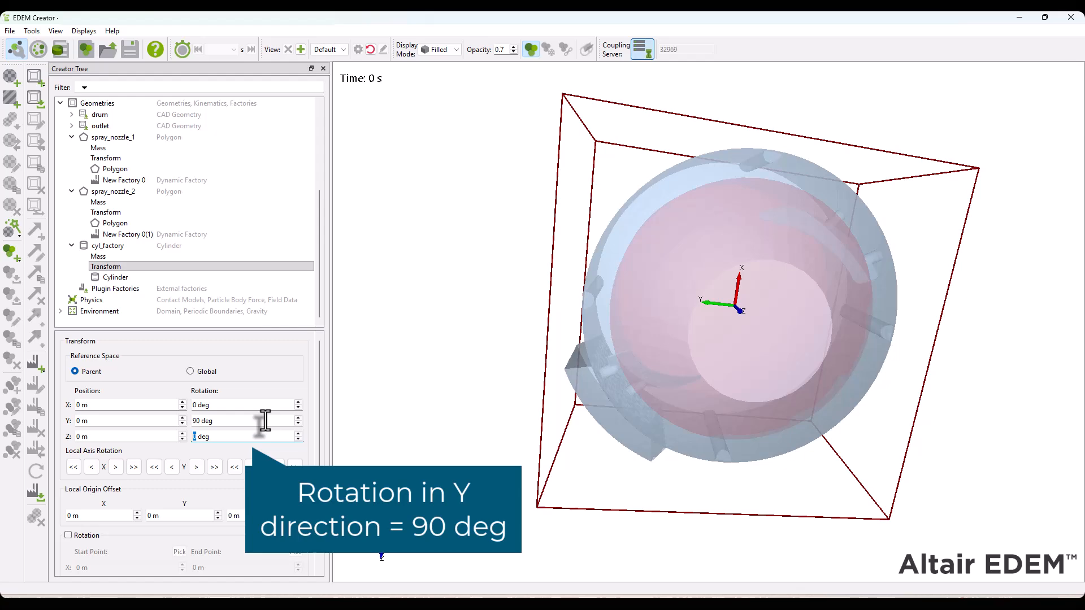
Add a static factory to cyl_factory and name it tablet_factory
{"action": "left_click_drag", "start_coordinate": [411, 364], "coordinate": [511, 431]}
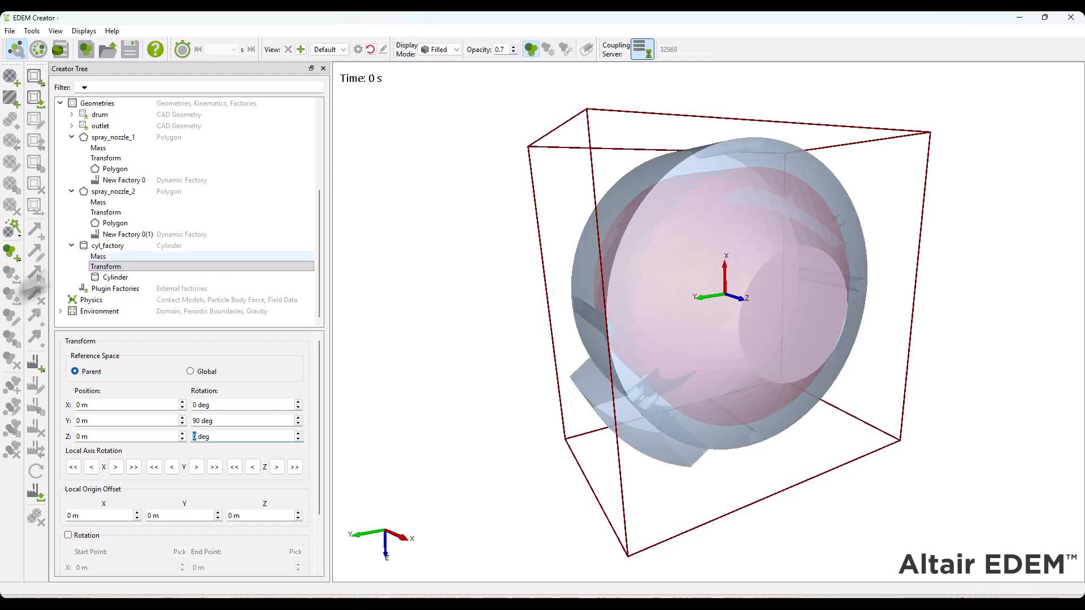
{"action": "left_click", "coordinate": [101, 246]}
{"action": "right_click", "coordinate": [104, 247]}
{"action": "mouse_move", "coordinate": [216, 334]}
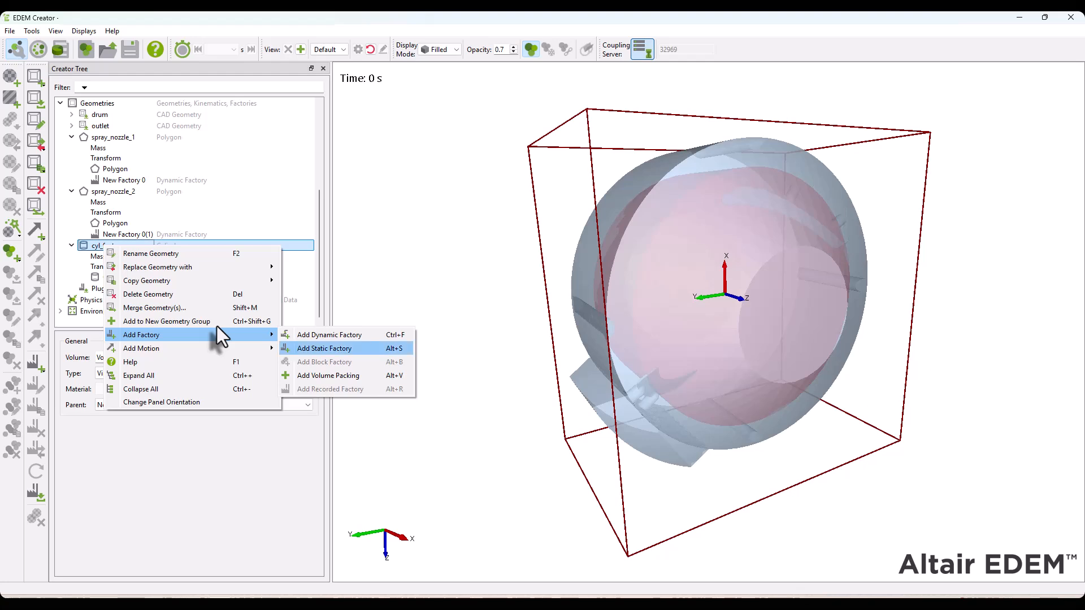
{"action": "left_click", "coordinate": [325, 349]}
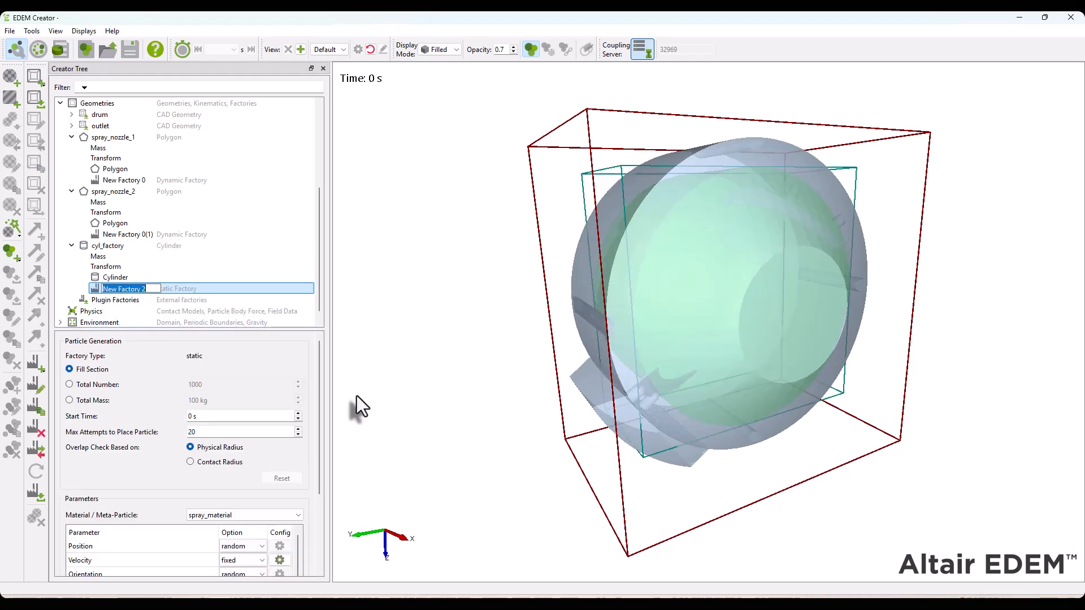
{"action": "type", "text": "tablet_f"}
{"action": "key", "text": "Return"}
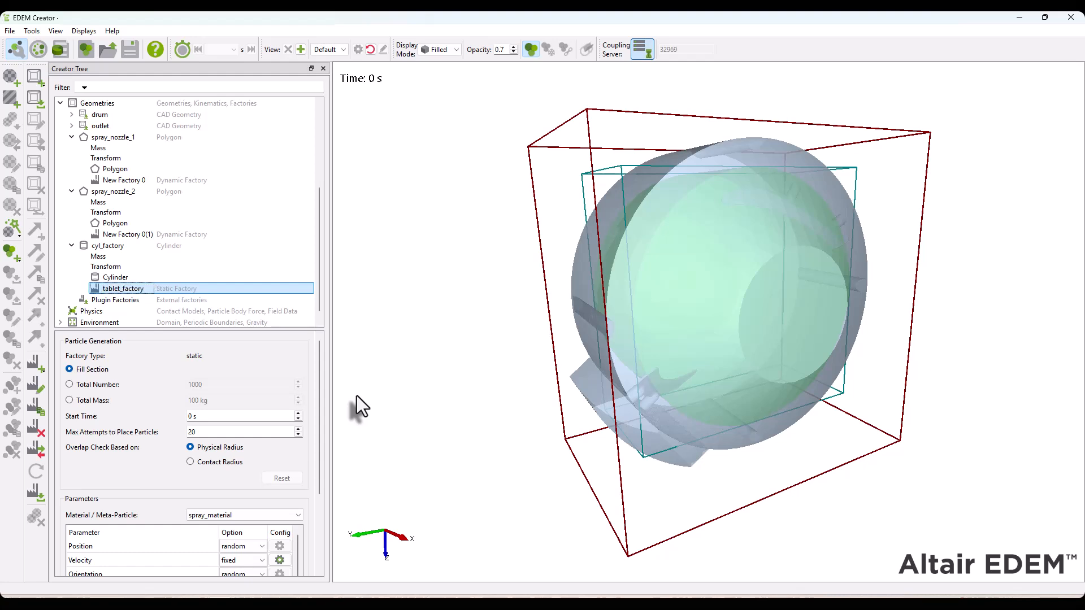
Set tablet_factory to generate a total number of 6000 particles instead of filling the section
{"action": "left_click", "coordinate": [85, 385]}
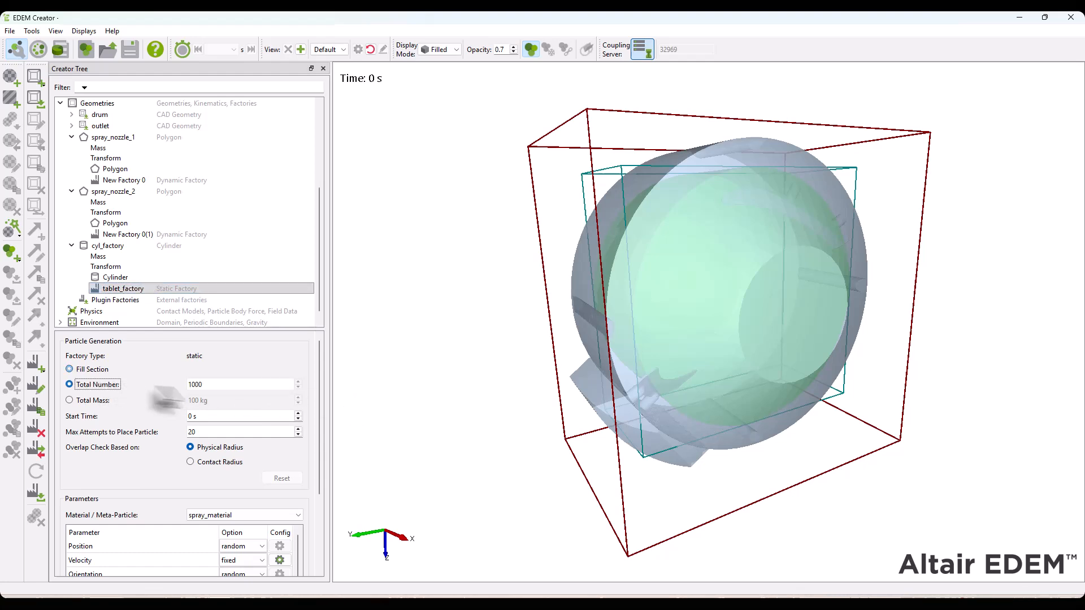
{"action": "double_click", "coordinate": [233, 384]}
{"action": "type", "text": "6000"}
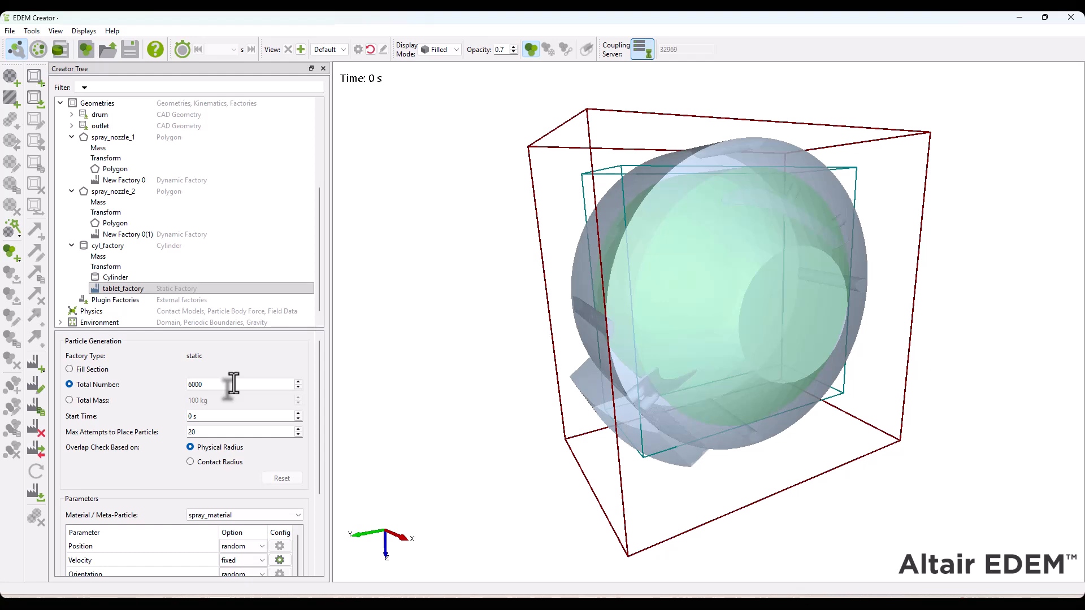
{"action": "left_click_drag", "start_coordinate": [318, 367], "coordinate": [314, 422]}
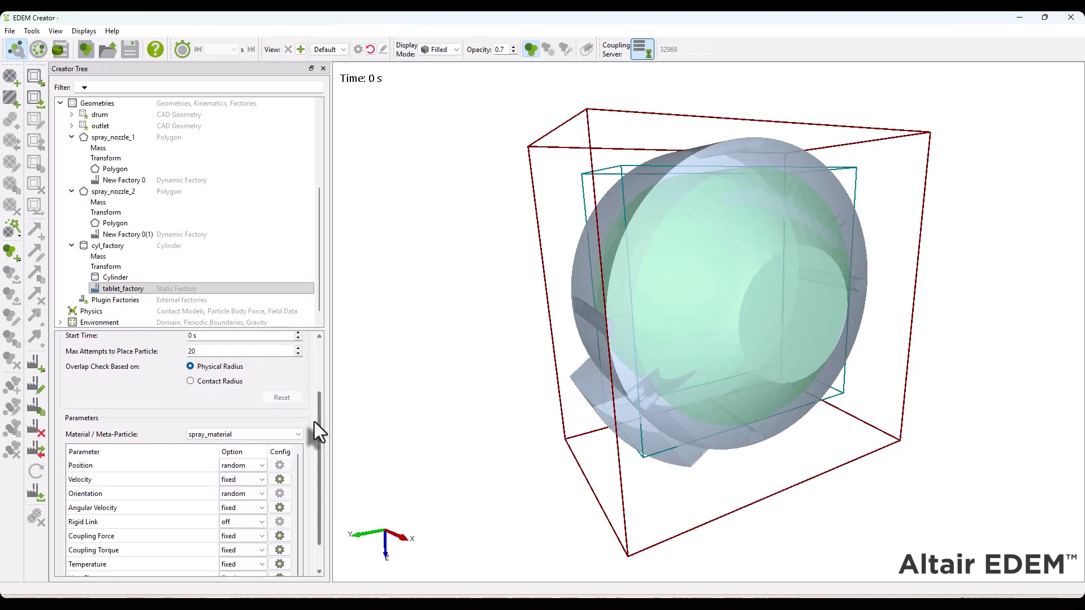
{"action": "scroll", "coordinate": [315, 422], "scroll_direction": "down", "scroll_amount": 1}
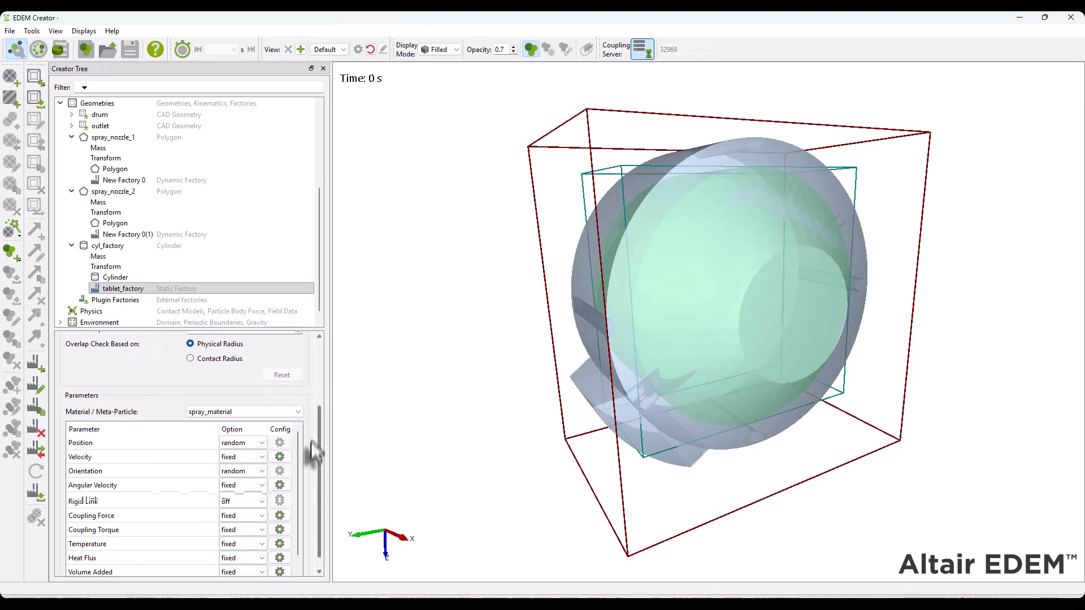
Set the tablet_factory material to tablet_material and its fixed initial temperature to 313 K
{"action": "left_click", "coordinate": [236, 397]}
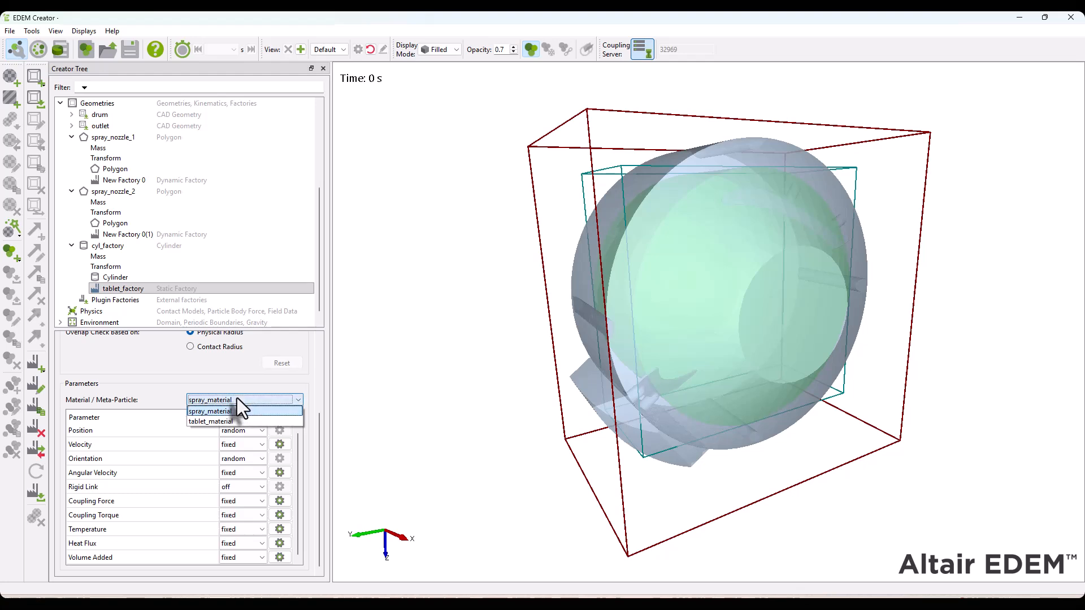
{"action": "left_click", "coordinate": [218, 419]}
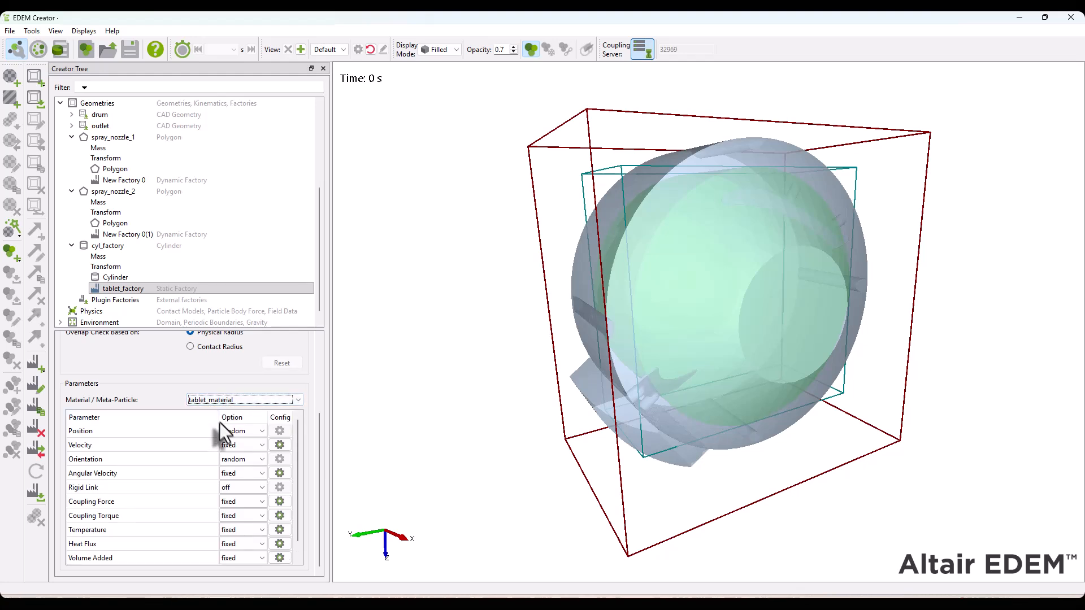
{"action": "left_click", "coordinate": [280, 529]}
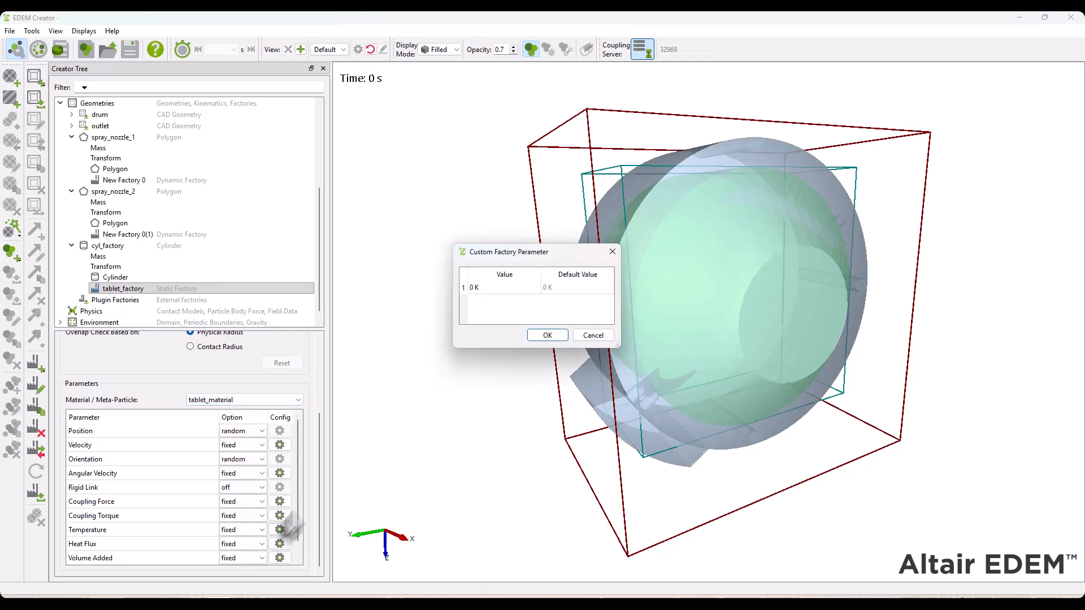
{"action": "double_click", "coordinate": [489, 286]}
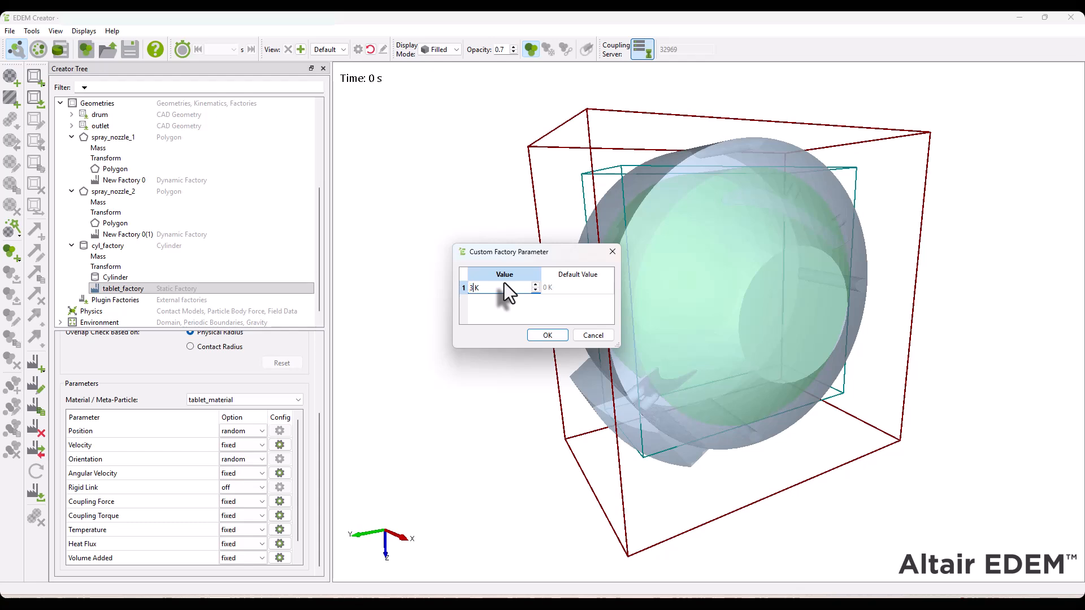
{"action": "type", "text": "313"}
{"action": "key", "text": "Return"}
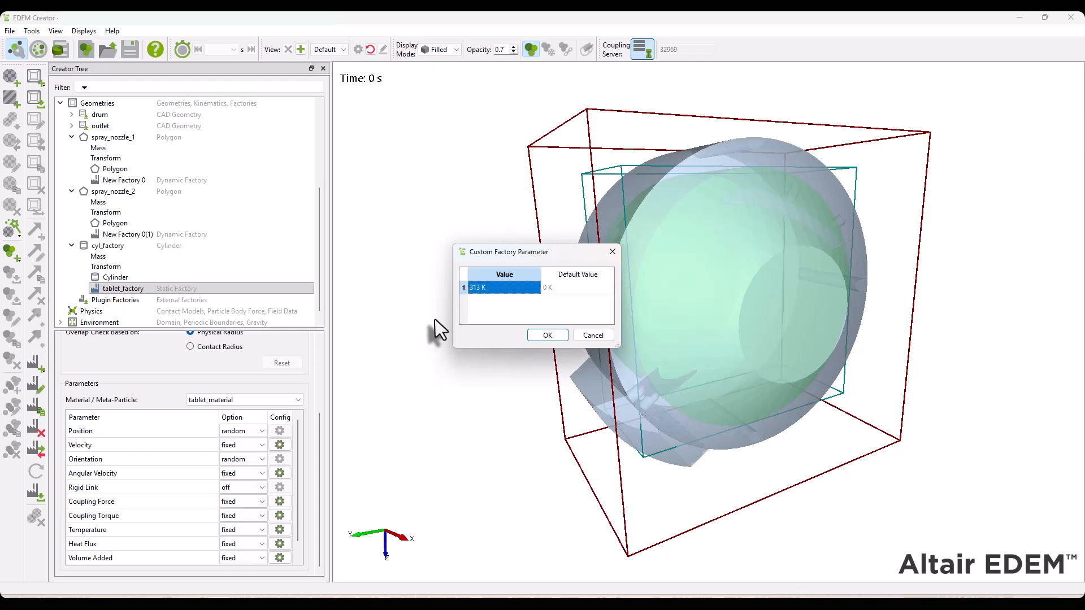
{"action": "left_click", "coordinate": [546, 335]}
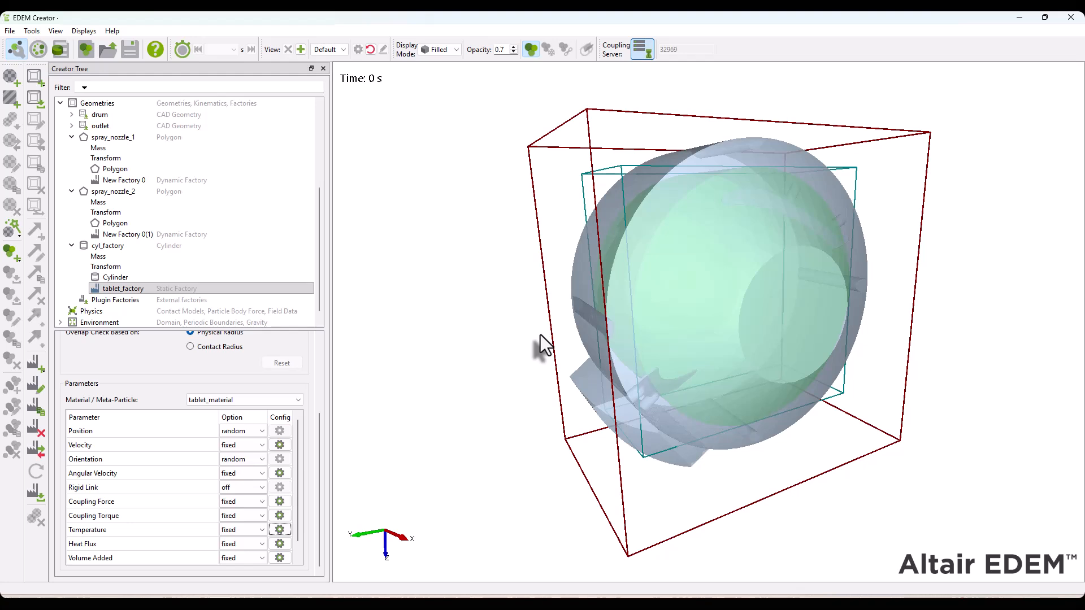
Add a linear rotation kinematic to the drum with a start time of 0.2 s and an initial velocity of -11 rpm
{"action": "right_click", "coordinate": [93, 114]}
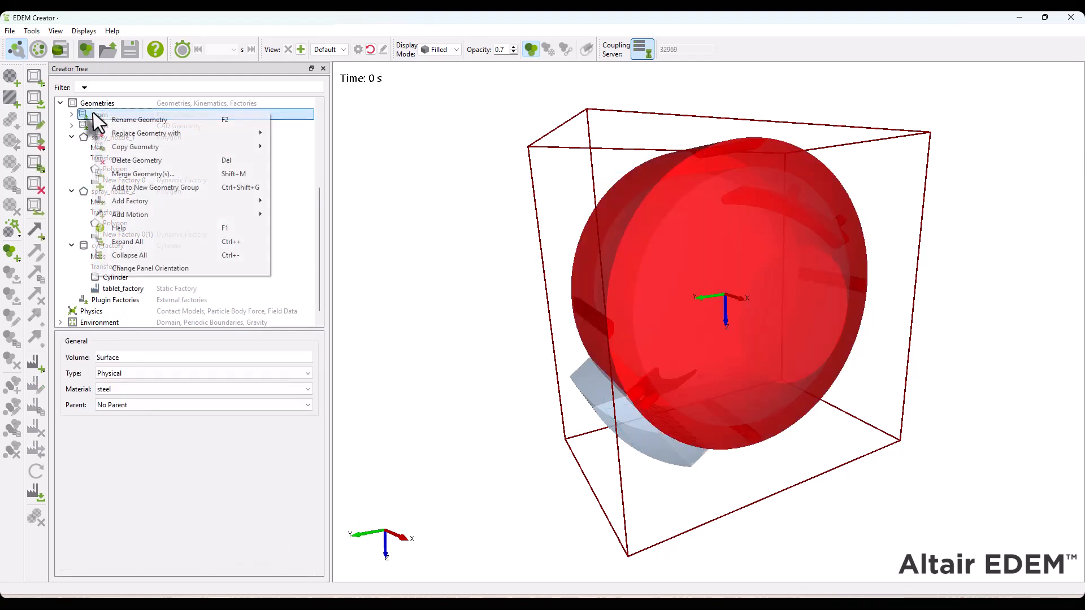
{"action": "mouse_move", "coordinate": [214, 217]}
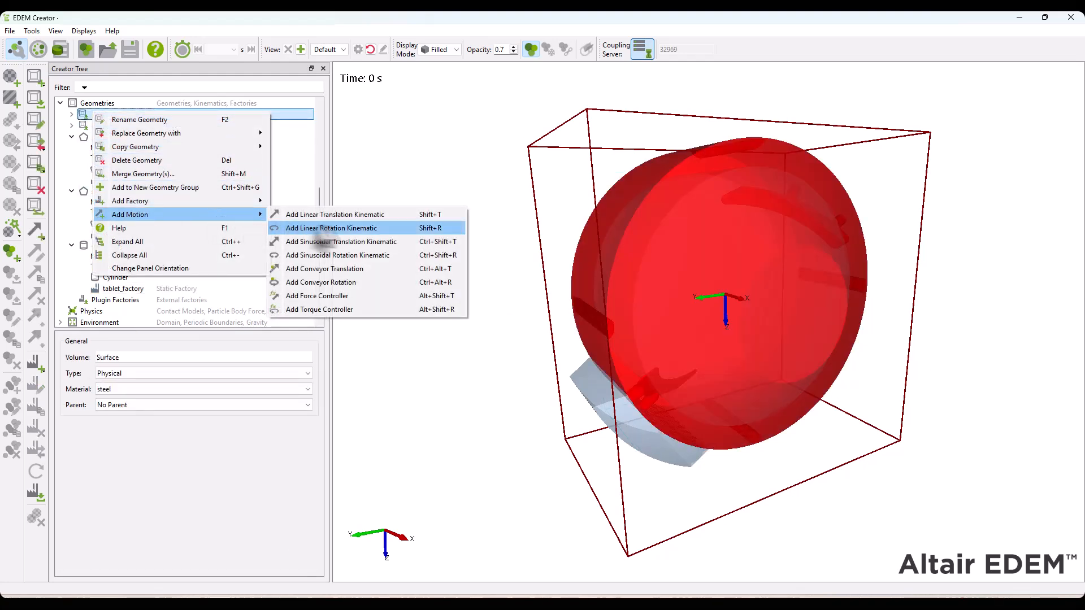
{"action": "left_click", "coordinate": [378, 229]}
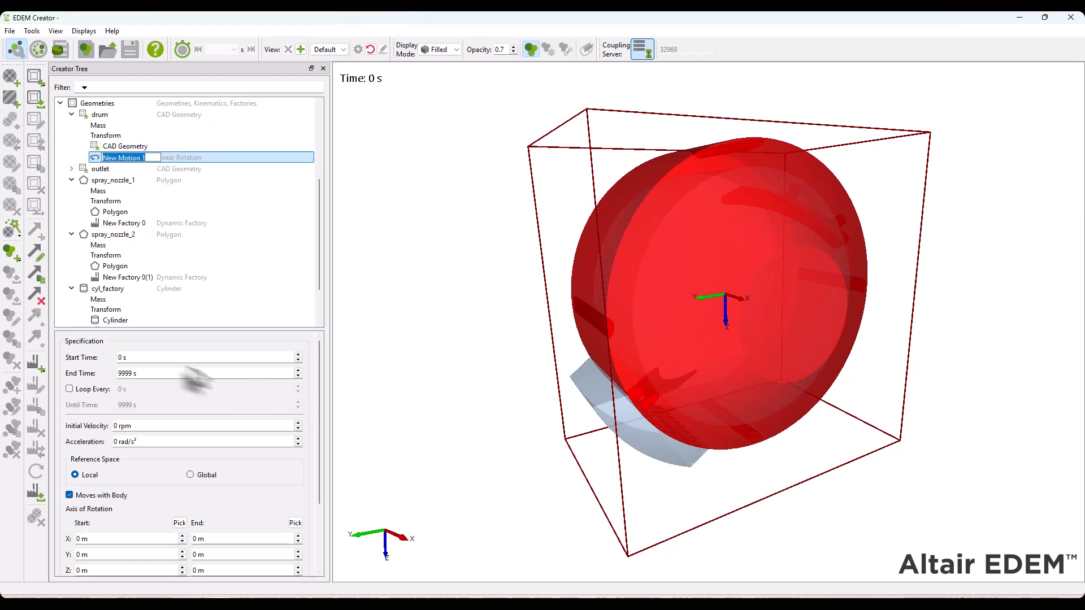
{"action": "double_click", "coordinate": [148, 357]}
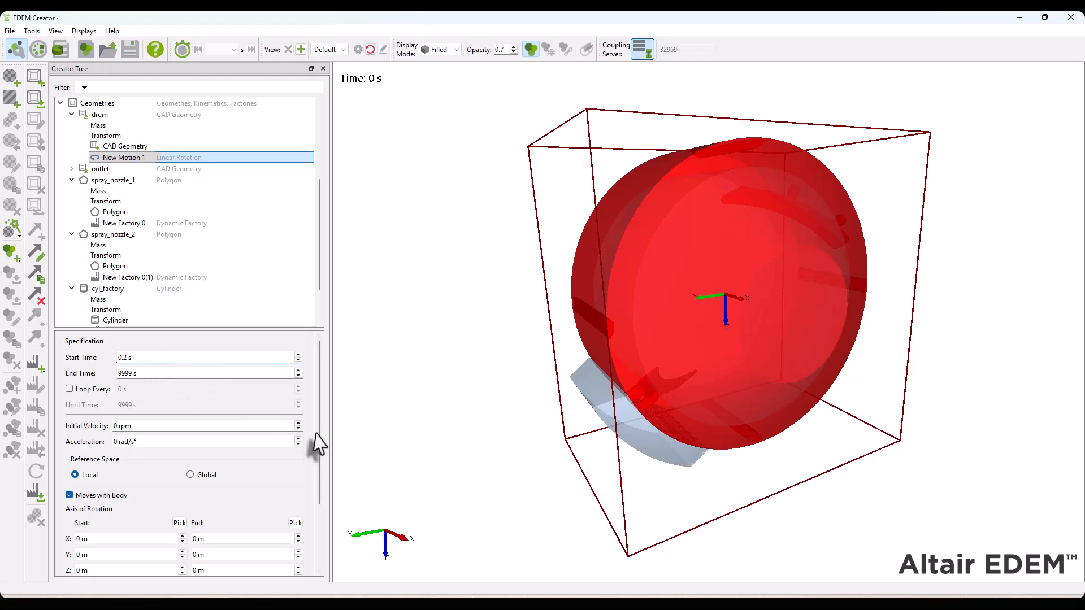
{"action": "left_click_drag", "start_coordinate": [145, 427], "coordinate": [69, 426]}
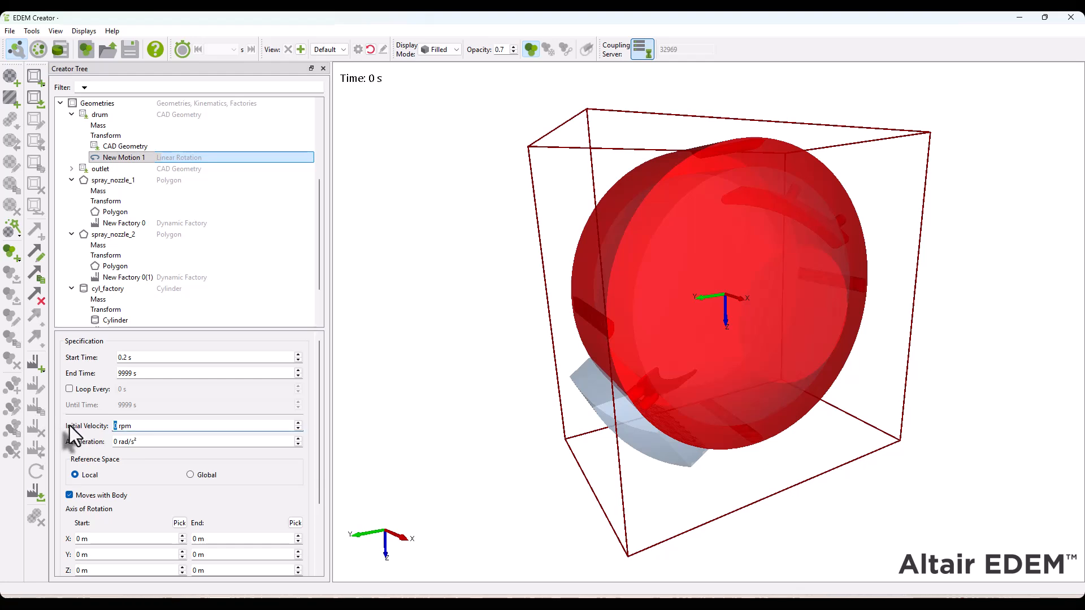
{"action": "type", "text": "-11"}
{"action": "key", "text": "Tab"}
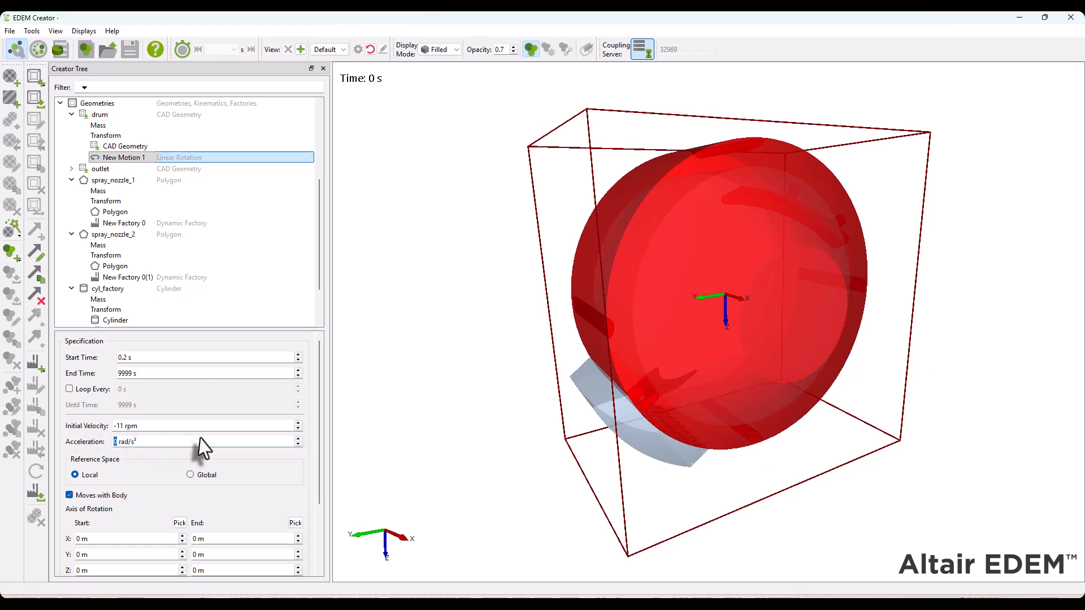
Define the drum's rotation axis from X -0.1 m to X 0.1 m and display its vector
{"action": "left_click_drag", "start_coordinate": [320, 419], "coordinate": [310, 476]}
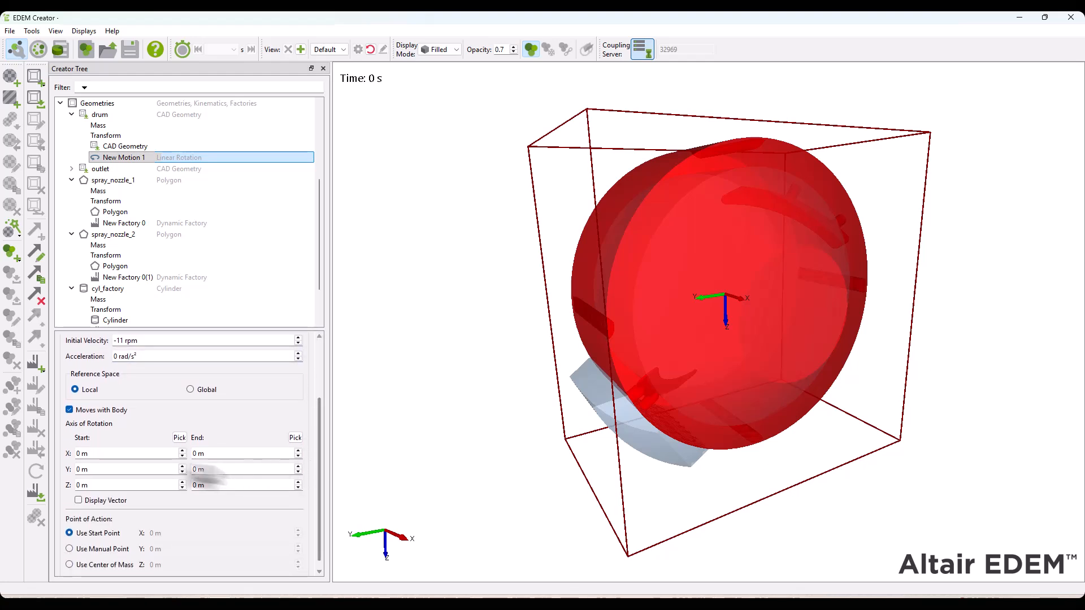
{"action": "double_click", "coordinate": [110, 457]}
{"action": "type", "text": "-0.1"}
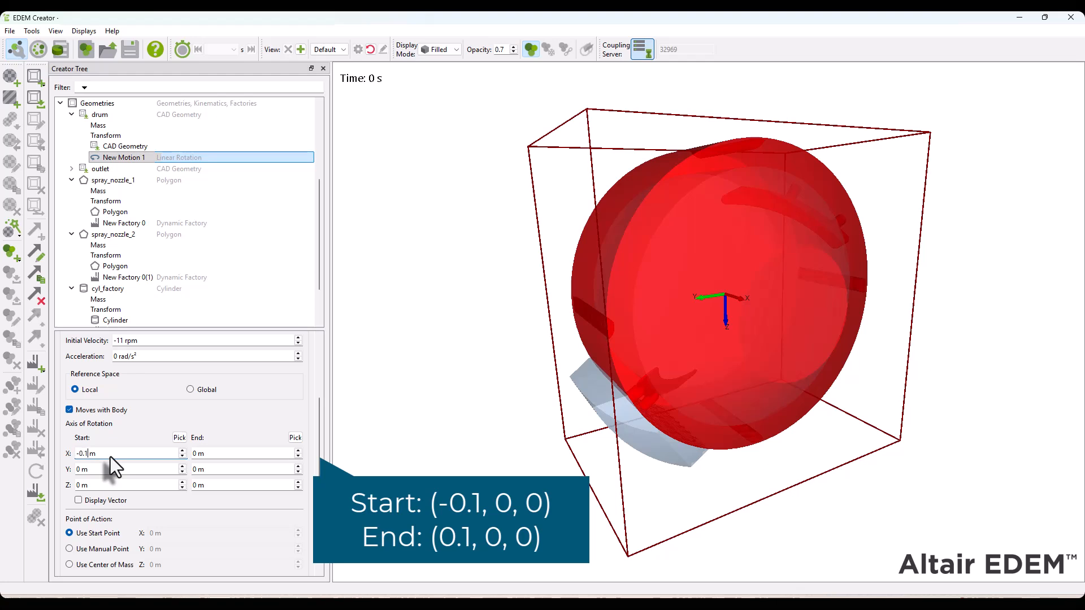
{"action": "left_click", "coordinate": [251, 456]}
{"action": "type", "text": ".1"}
{"action": "key", "text": "Tab"}
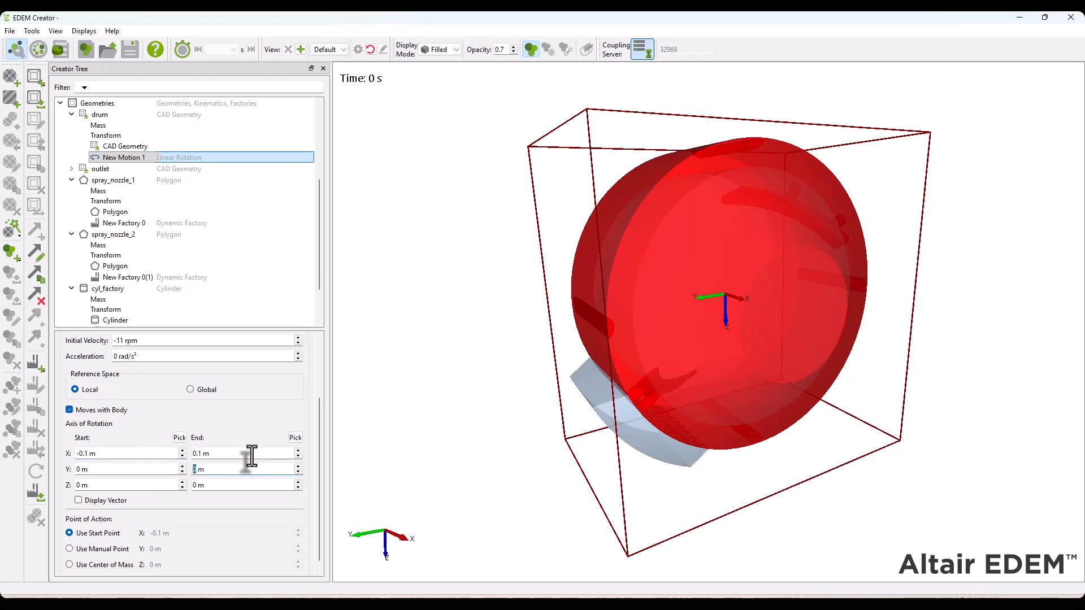
{"action": "left_click", "coordinate": [109, 501]}
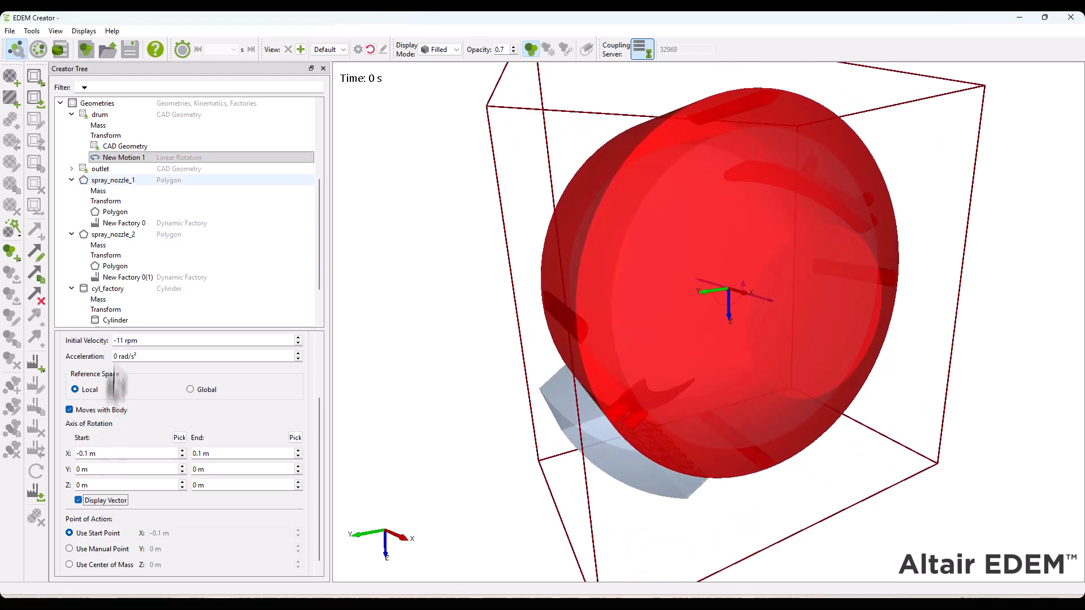
{"action": "left_click", "coordinate": [123, 158]}
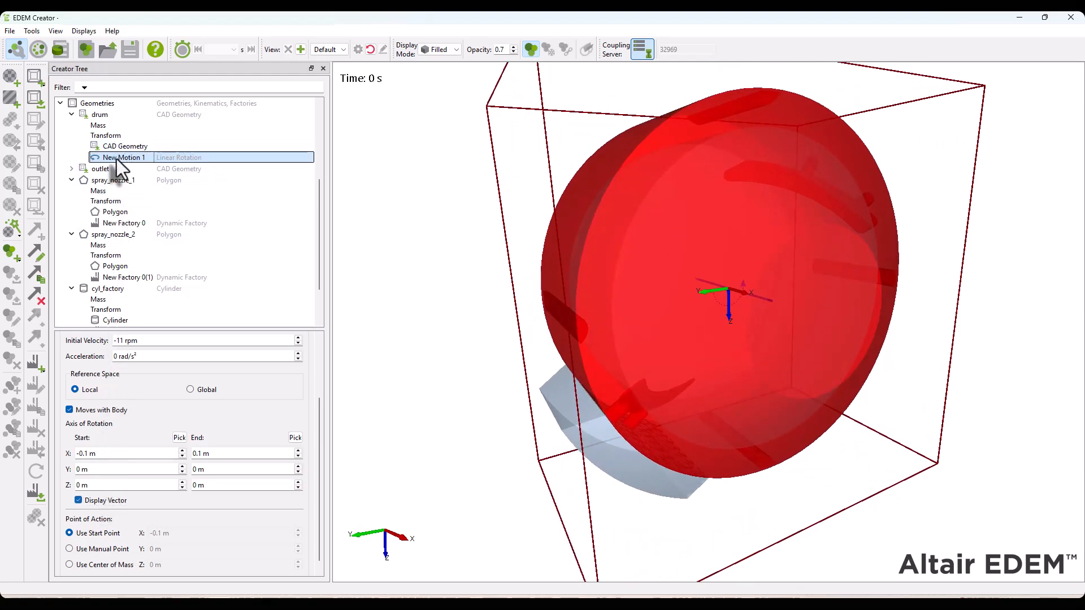
Set the environment's Z gravity to 9.81 m/s² and save the simulation
{"action": "scroll", "coordinate": [105, 237], "scroll_direction": "down", "scroll_amount": 2}
{"action": "left_click", "coordinate": [84, 300]}
{"action": "left_click", "coordinate": [95, 310]}
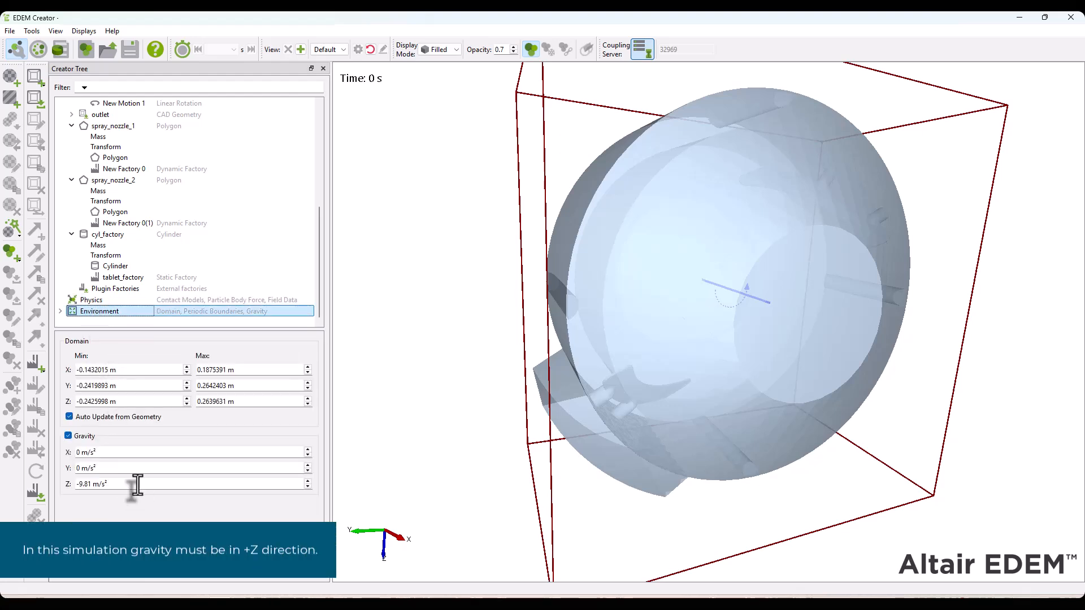
{"action": "left_click_drag", "start_coordinate": [91, 484], "coordinate": [32, 482]}
{"action": "type", "text": "9.81"}
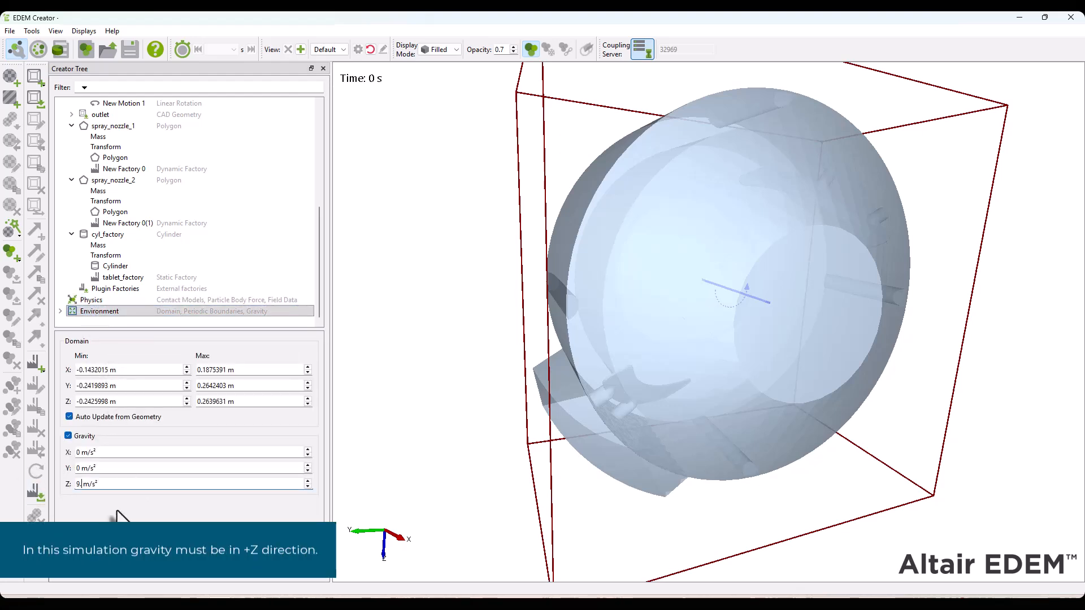
{"action": "key", "text": "shift+Home"}
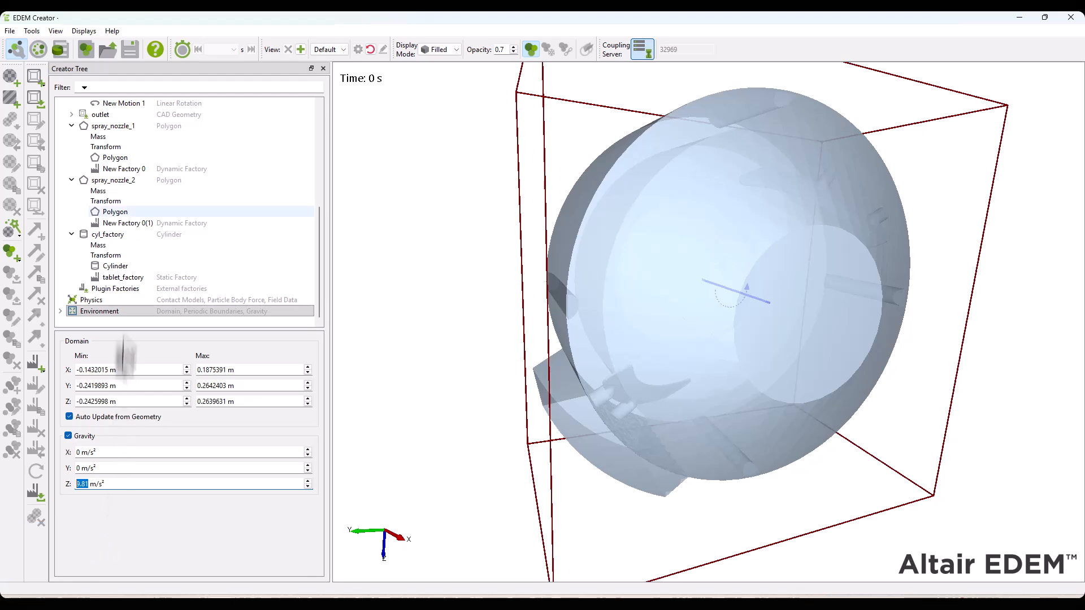
{"action": "left_click", "coordinate": [134, 48]}
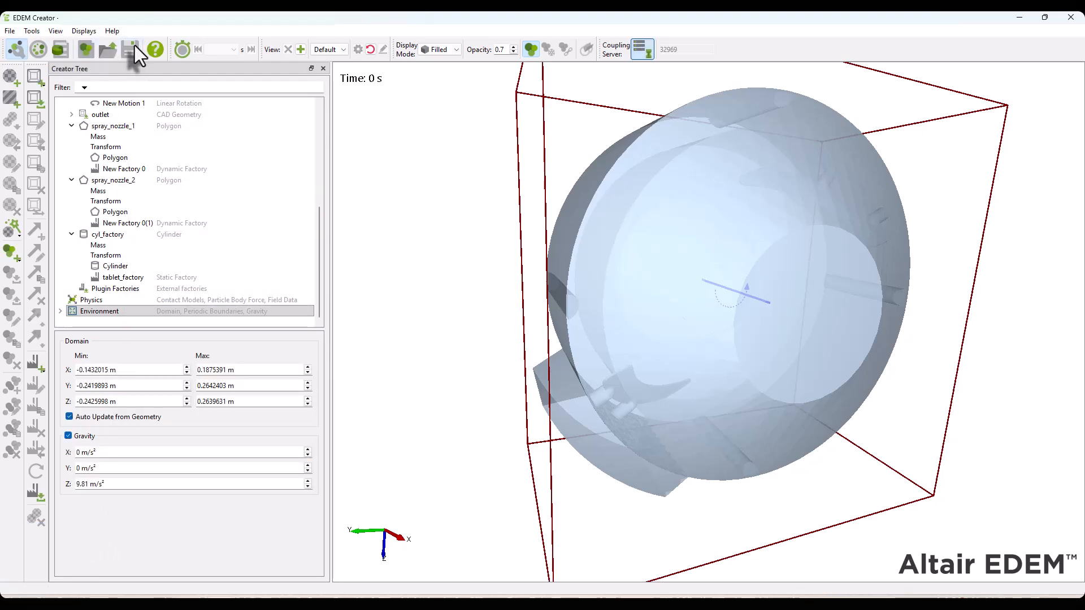
Open the Simulator and set the Rayleigh percentage for the time step to 30 %
{"action": "left_click", "coordinate": [38, 49]}
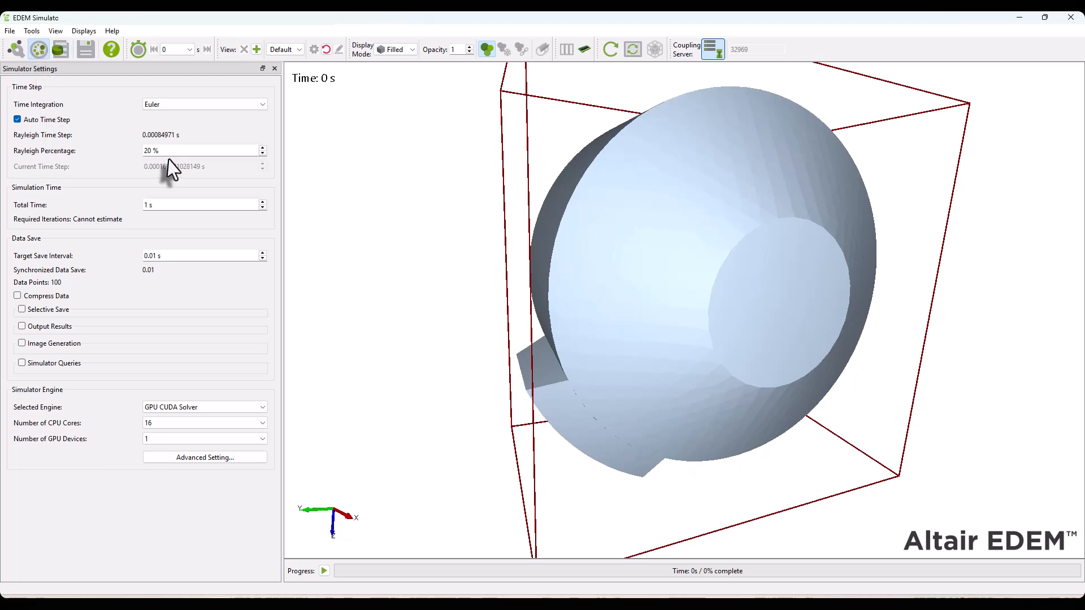
{"action": "left_click_drag", "start_coordinate": [166, 149], "coordinate": [39, 151]}
{"action": "type", "text": "30"}
{"action": "key", "text": "Tab"}
Keep the GPU CUDA Solver as the engine, set the number of CPU cores to 4, and save the simulation
{"action": "left_click", "coordinate": [185, 408]}
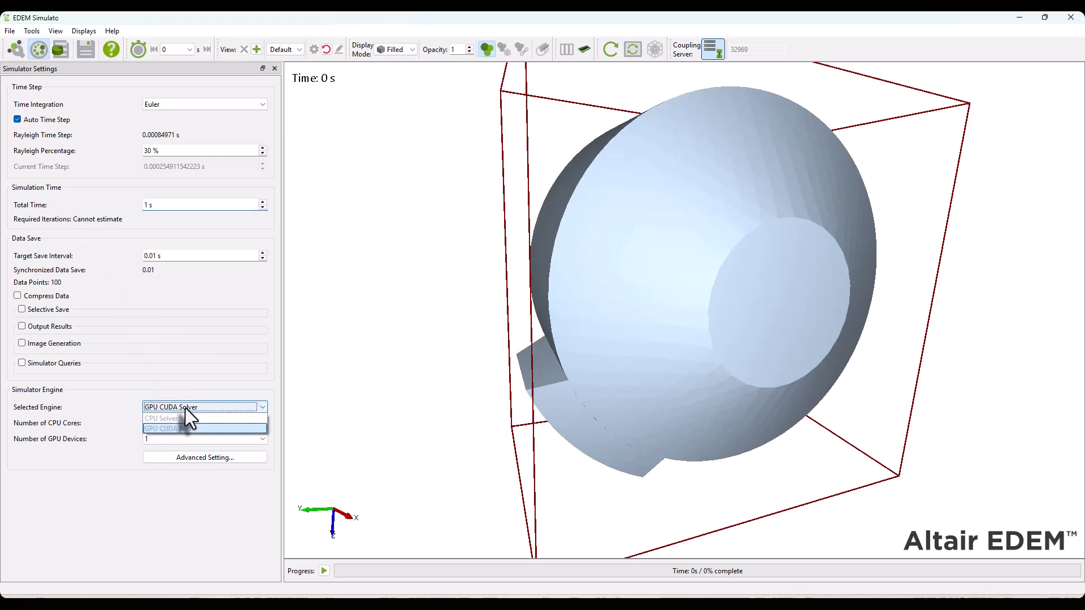
{"action": "left_click", "coordinate": [186, 408]}
{"action": "left_click", "coordinate": [177, 424]}
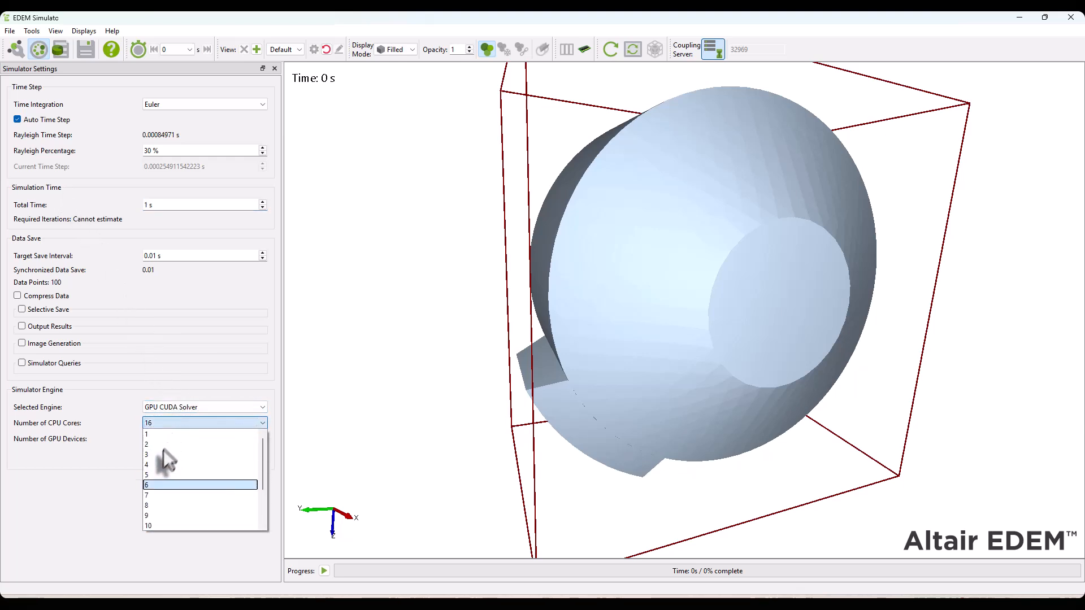
{"action": "left_click", "coordinate": [153, 467]}
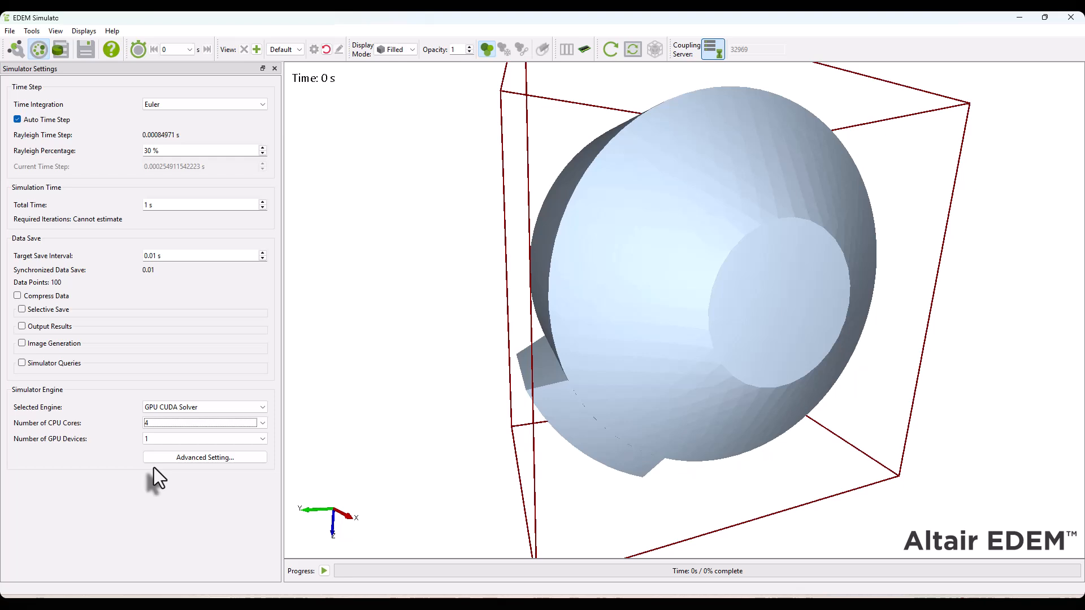
{"action": "left_click", "coordinate": [86, 49]}
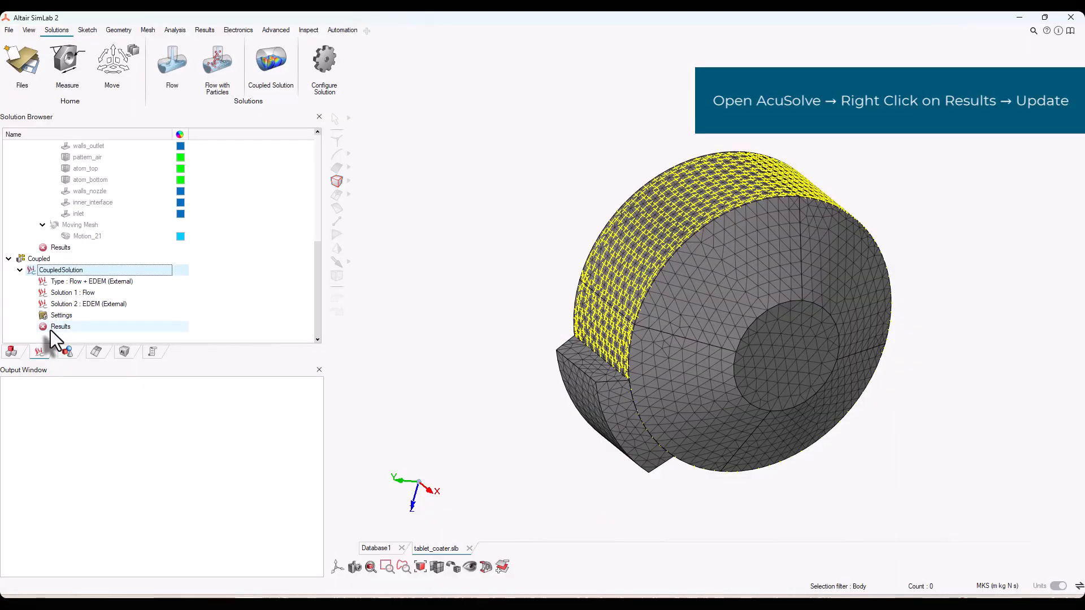
In Altair SimLab, update the CoupledSolution results to start solving, continuing despite the disconnected bodies
{"action": "right_click", "coordinate": [49, 329]}
{"action": "left_click", "coordinate": [55, 334]}
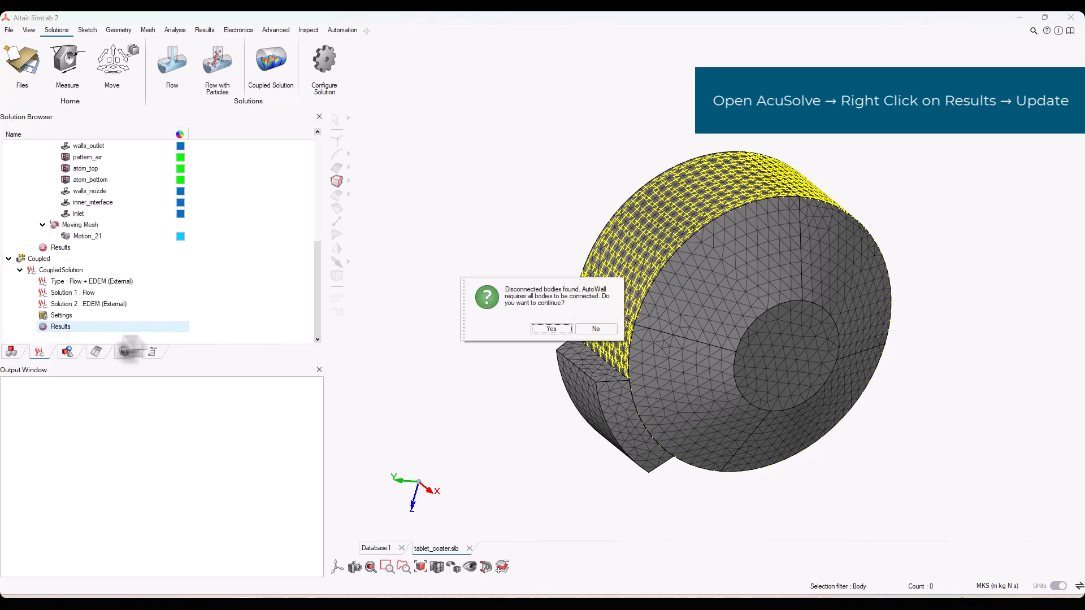
{"action": "left_click", "coordinate": [551, 329]}
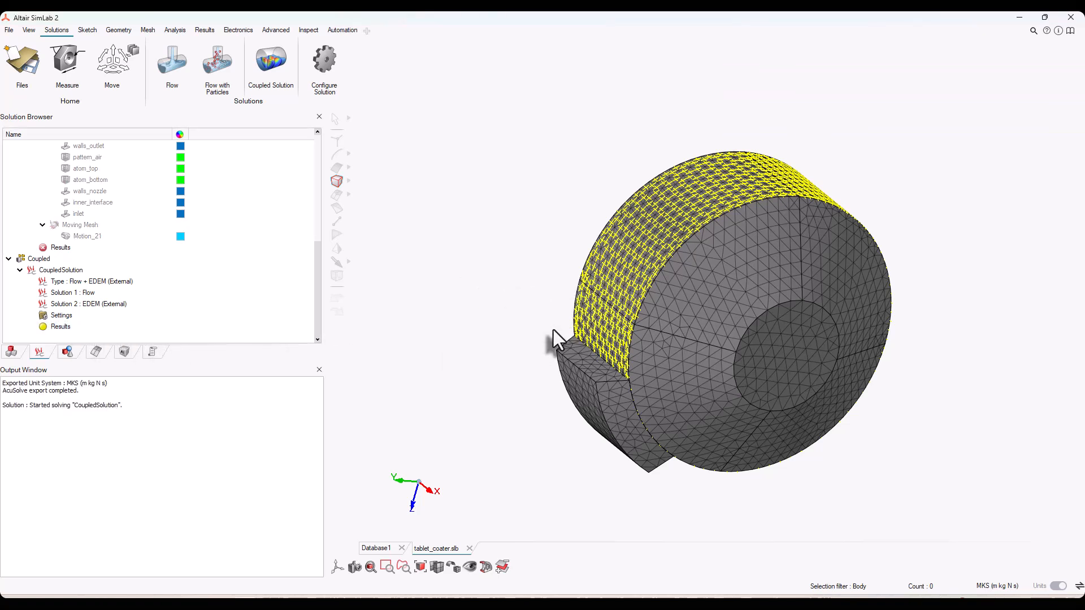
View the CoupledSolution solver log in an enlarged window and check the EDEM coupling connection messages
{"action": "right_click", "coordinate": [60, 329]}
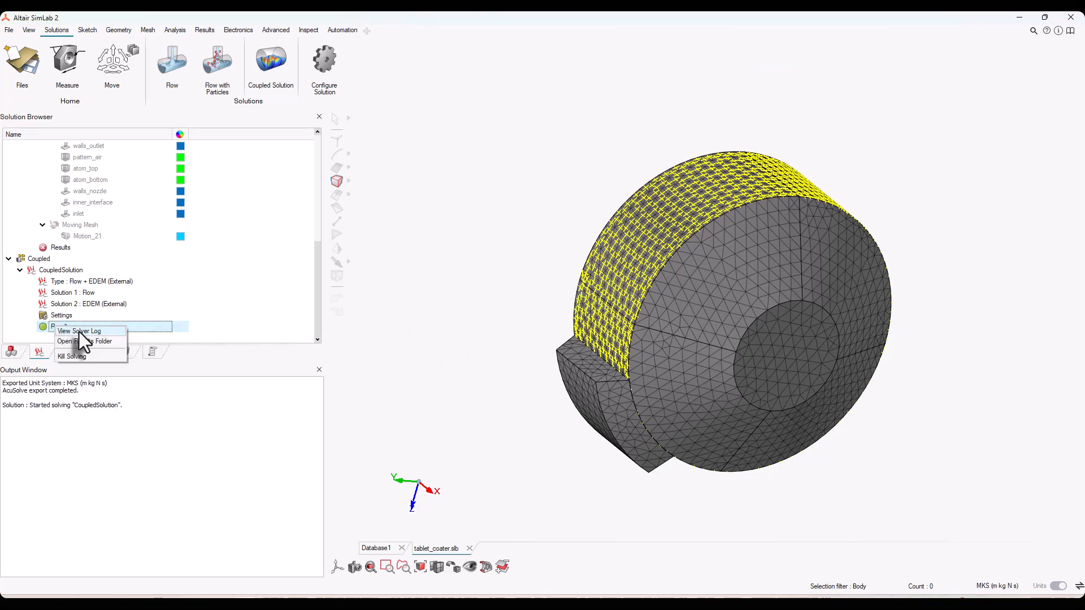
{"action": "left_click", "coordinate": [79, 331]}
{"action": "left_click_drag", "start_coordinate": [585, 234], "coordinate": [341, 140]}
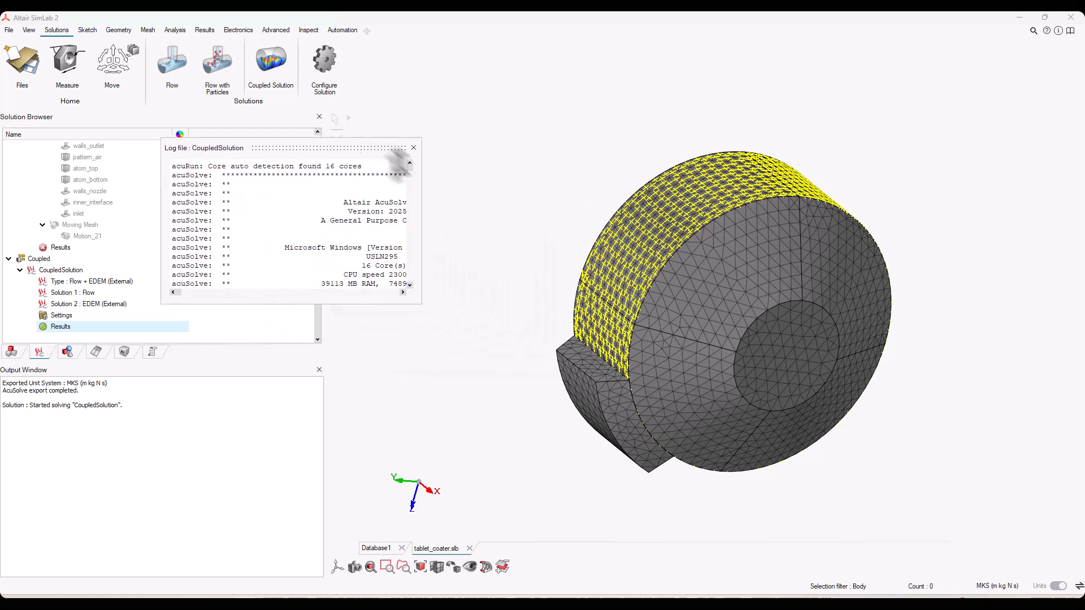
{"action": "left_click_drag", "start_coordinate": [420, 175], "coordinate": [592, 204]}
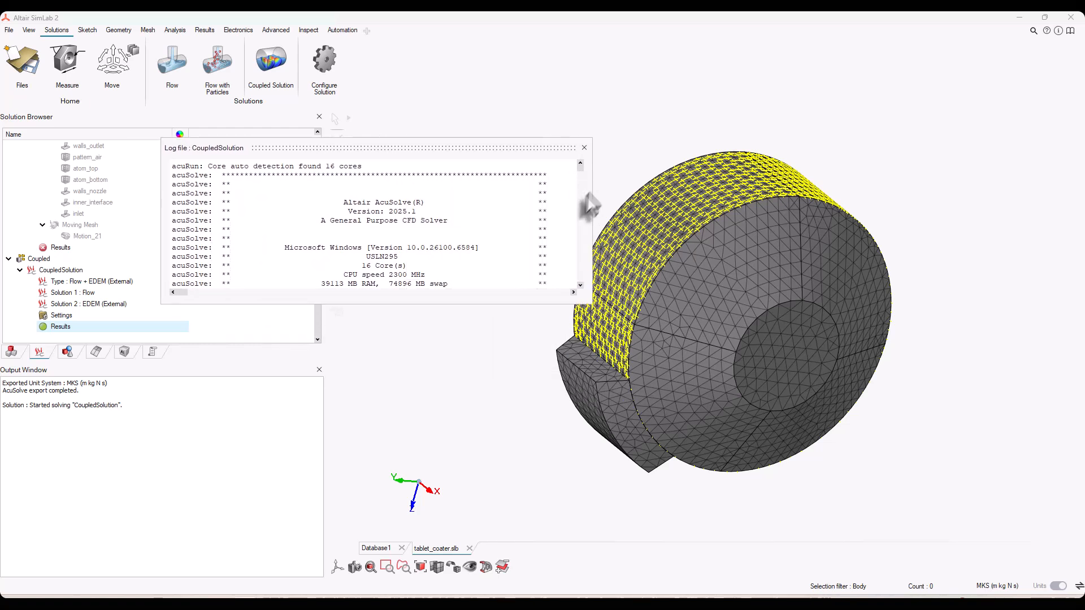
{"action": "left_click_drag", "start_coordinate": [495, 306], "coordinate": [496, 537]}
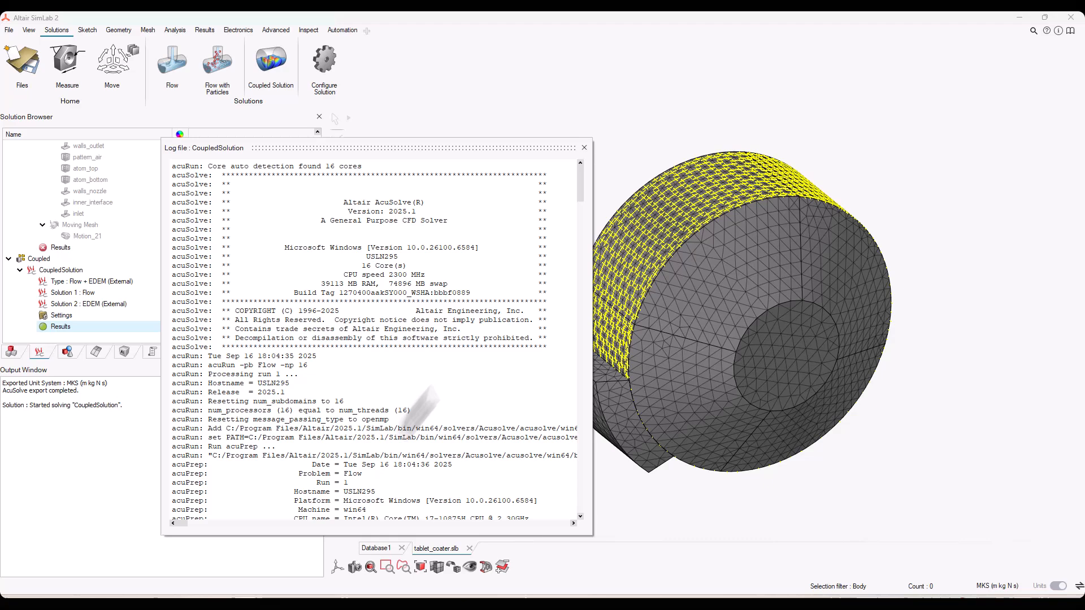
{"action": "left_click_drag", "start_coordinate": [580, 186], "coordinate": [575, 497]}
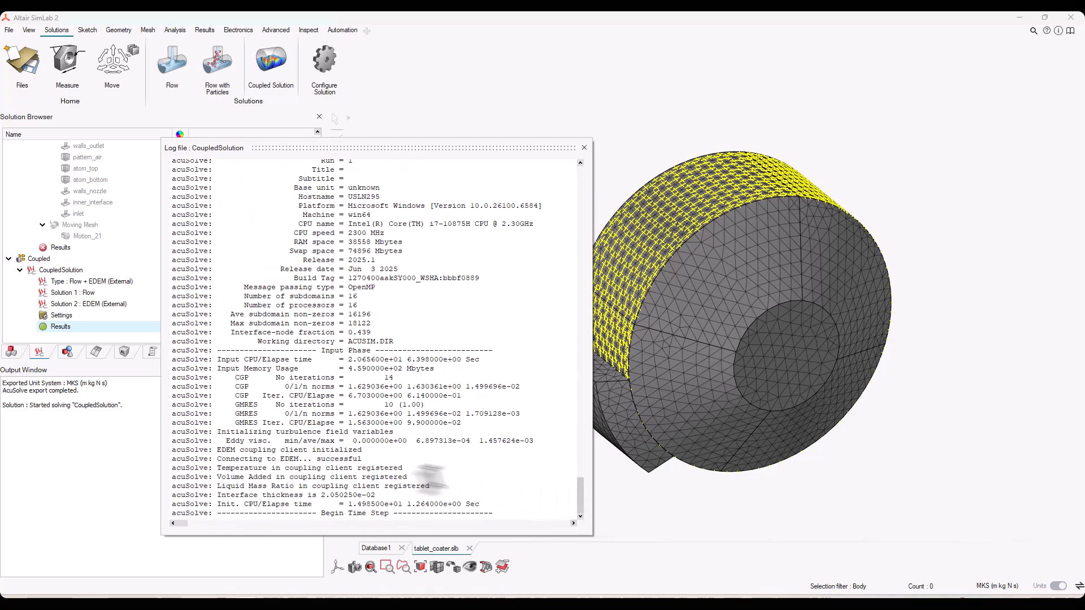
{"action": "left_click_drag", "start_coordinate": [363, 459], "coordinate": [156, 452]}
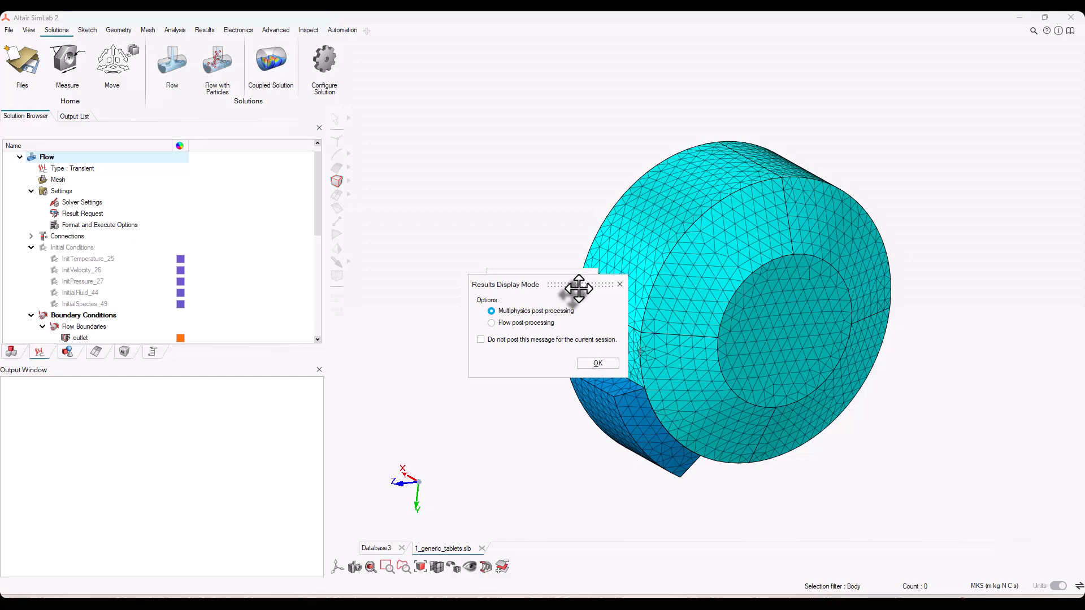
Load the results with the Flow post-processing display mode and the MKS (m kg N s) input file unit system
{"action": "left_click", "coordinate": [508, 323]}
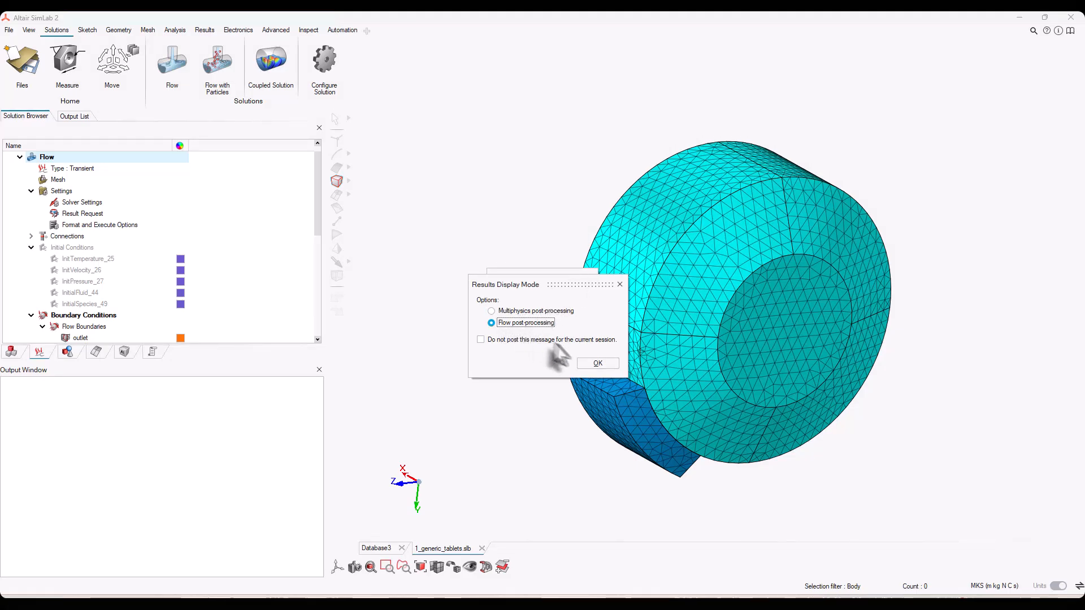
{"action": "left_click", "coordinate": [597, 364]}
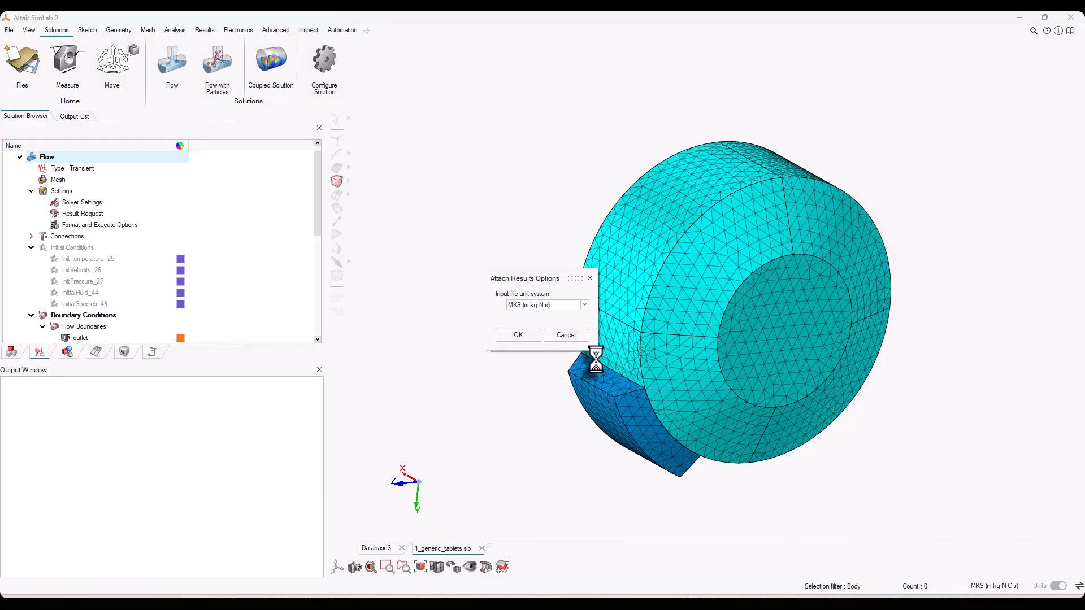
{"action": "left_click", "coordinate": [519, 335]}
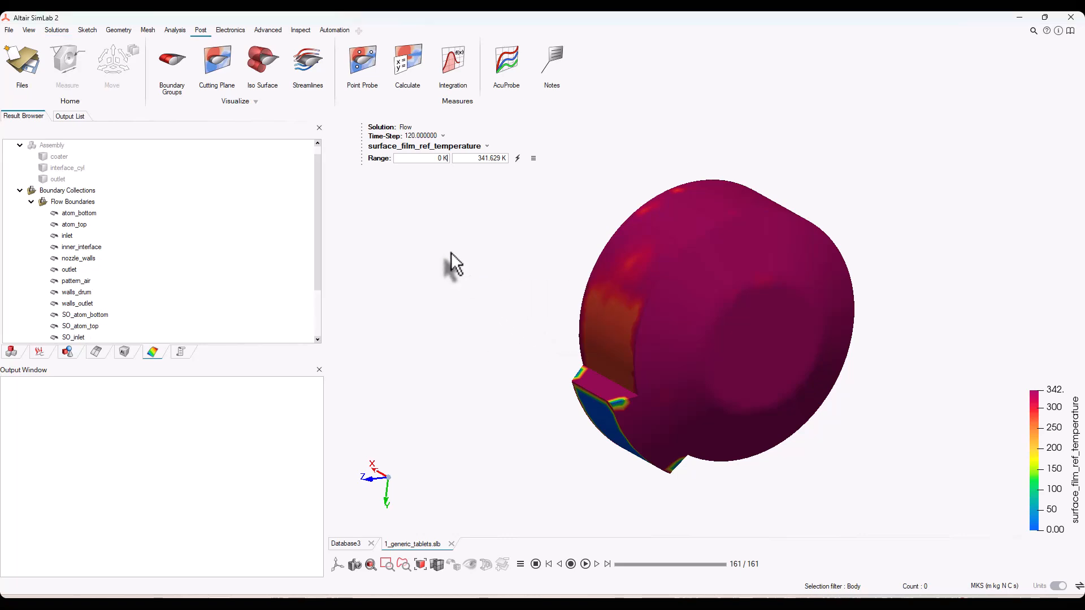
Start a cutting plane through the coater, interface_cyl and outlet bodies and set its contour display to temperature
{"action": "left_click", "coordinate": [215, 63]}
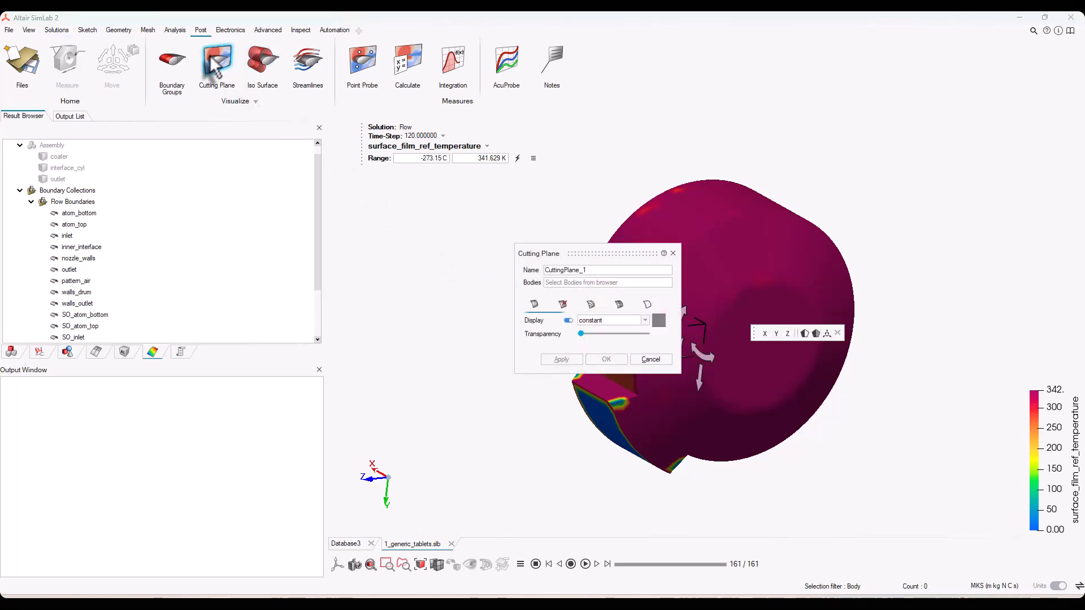
{"action": "left_click", "coordinate": [63, 157]}
{"action": "left_click", "coordinate": [66, 168]}
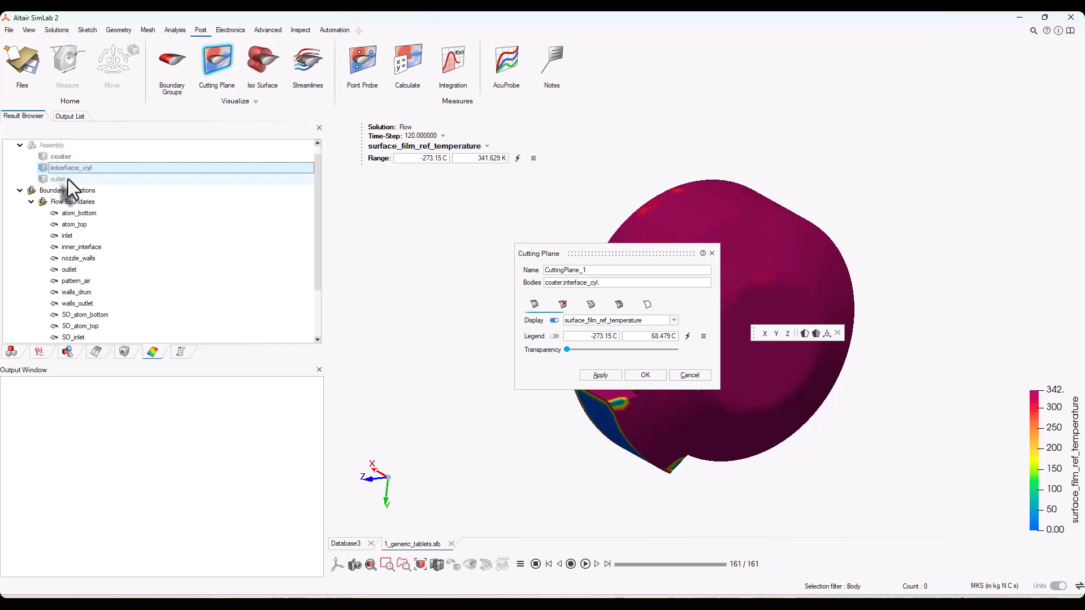
{"action": "left_click", "coordinate": [59, 179]}
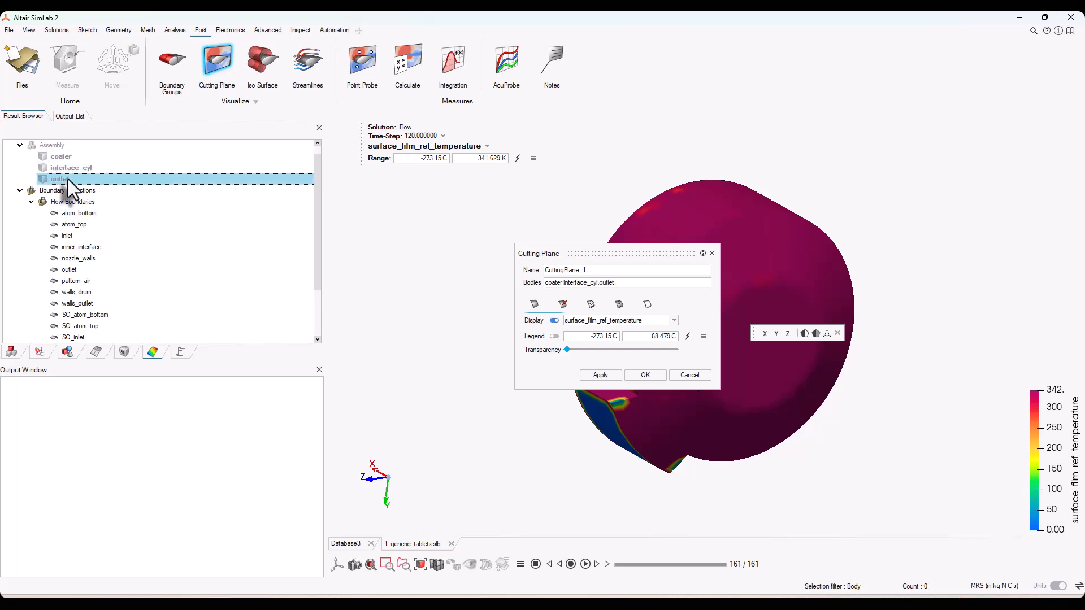
{"action": "left_click", "coordinate": [599, 321]}
{"action": "scroll", "coordinate": [597, 362], "scroll_direction": "down", "scroll_amount": 1}
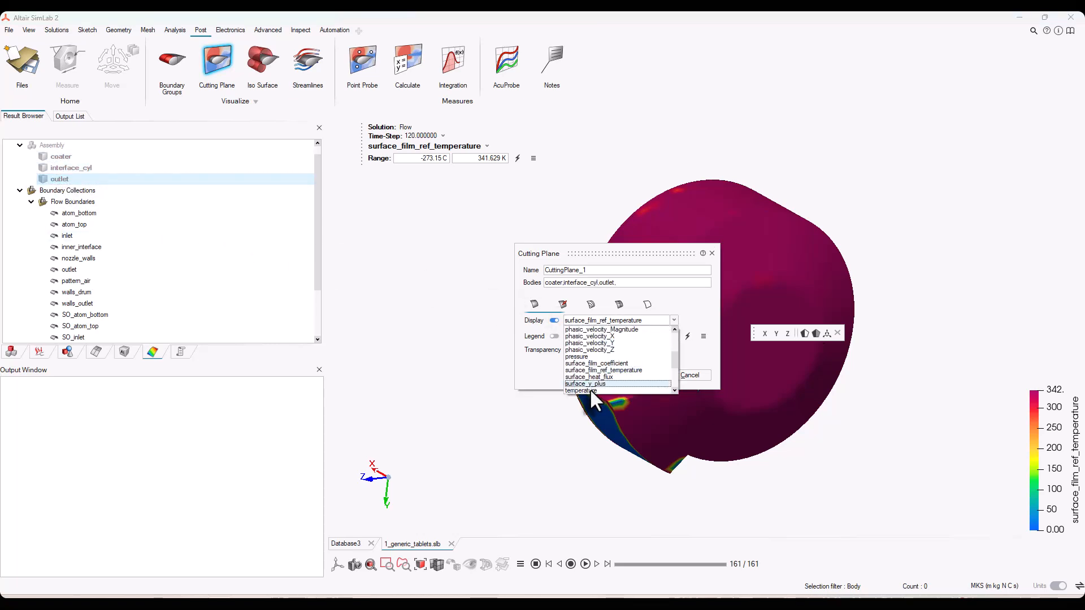
{"action": "left_click", "coordinate": [589, 388]}
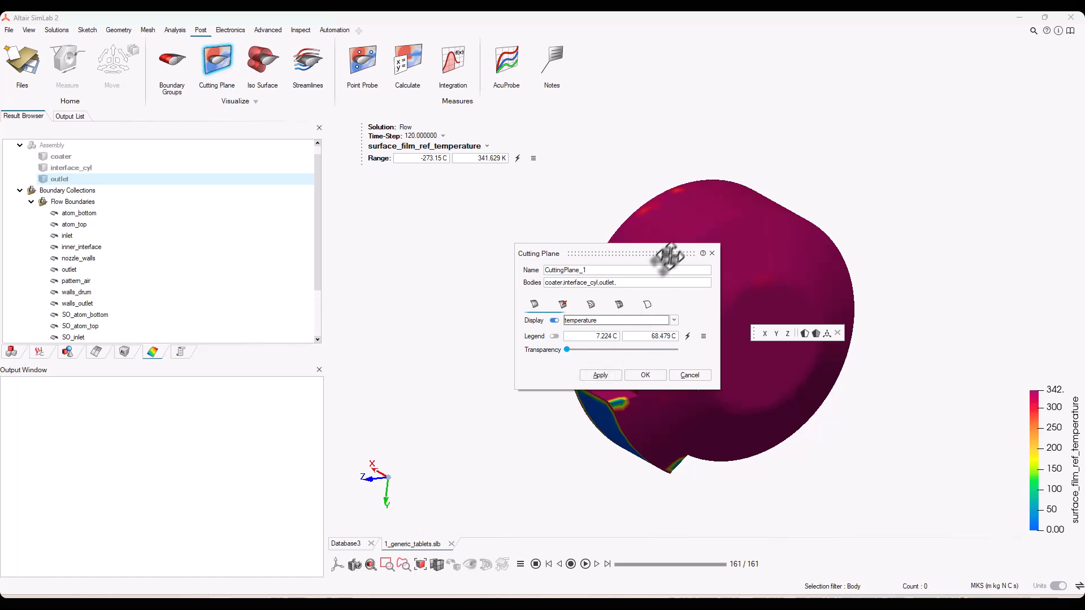
Orient the cutting plane normal to X, show its temperature legend and fit the legend range to the plane's values
{"action": "left_click_drag", "start_coordinate": [675, 253], "coordinate": [518, 211]}
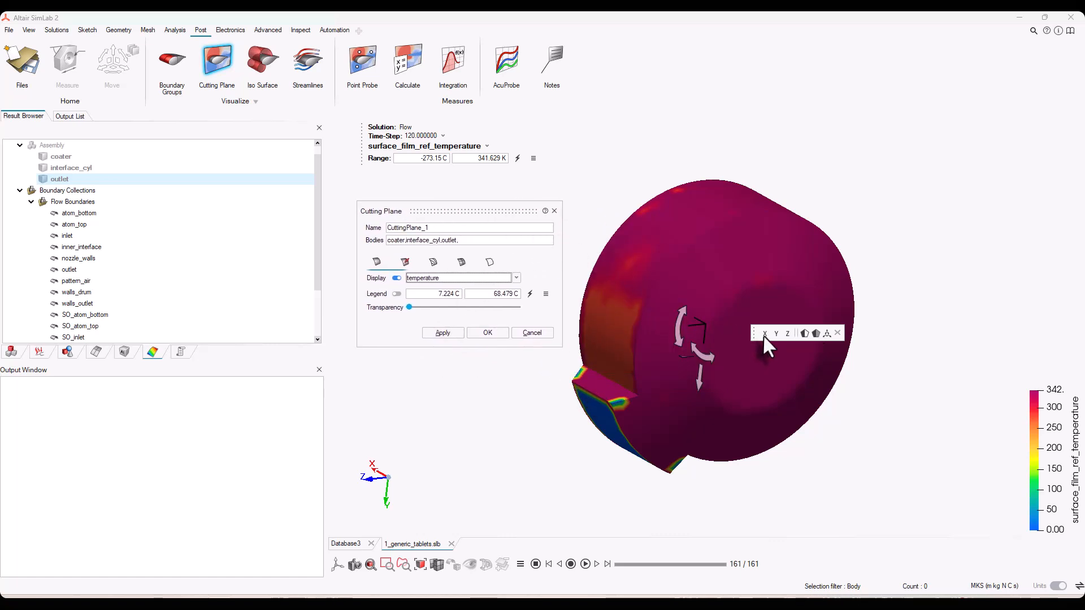
{"action": "left_click", "coordinate": [764, 334]}
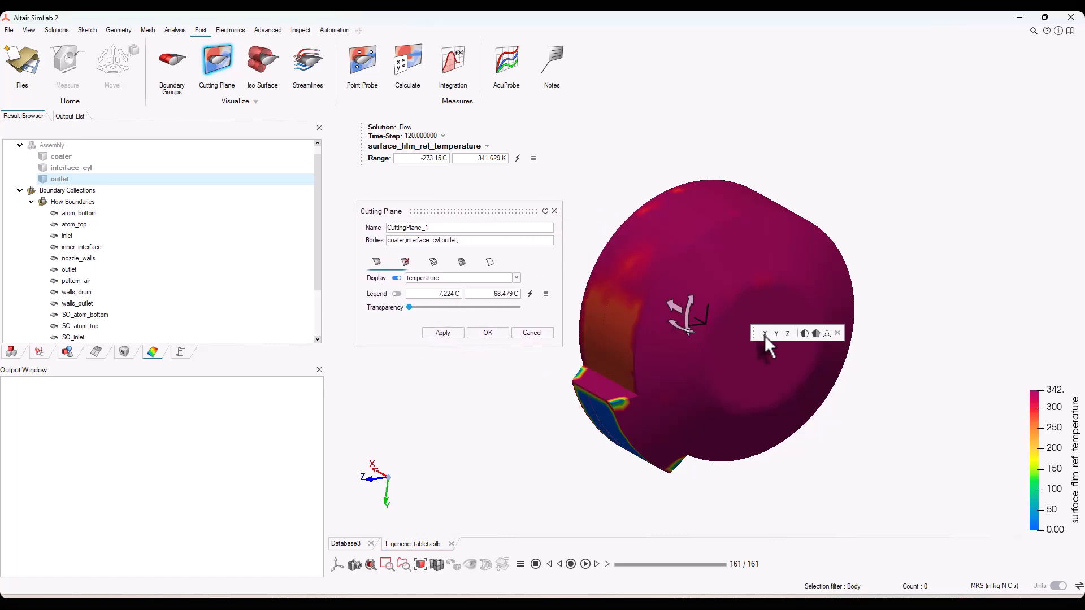
{"action": "left_click", "coordinate": [397, 294]}
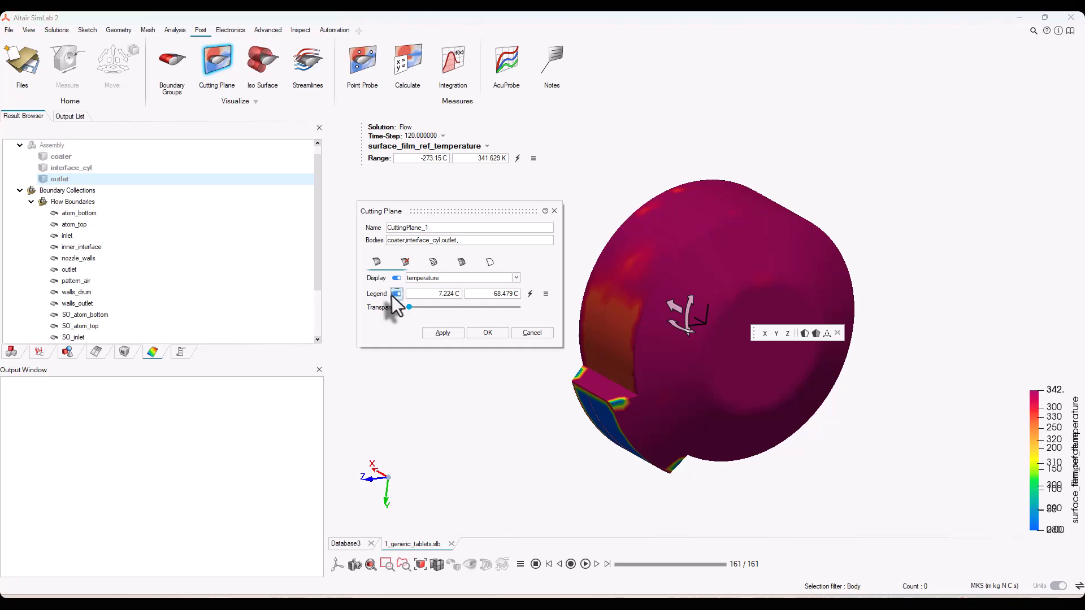
{"action": "left_click", "coordinate": [530, 293]}
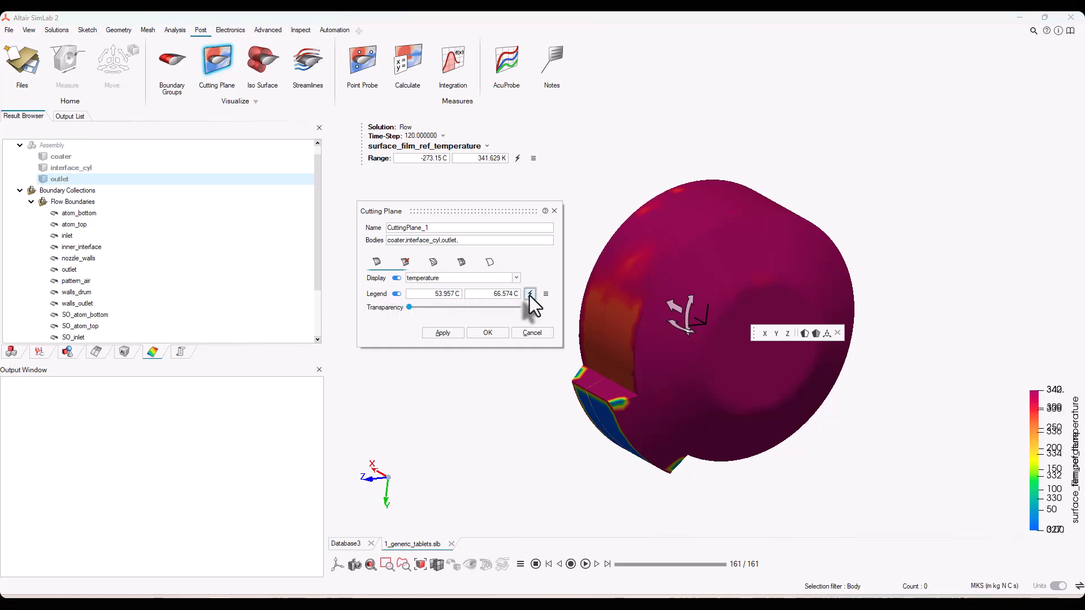
Turn on velocity vectors for the cutting plane and set their vector scaling to Uniform
{"action": "left_click", "coordinate": [406, 262]}
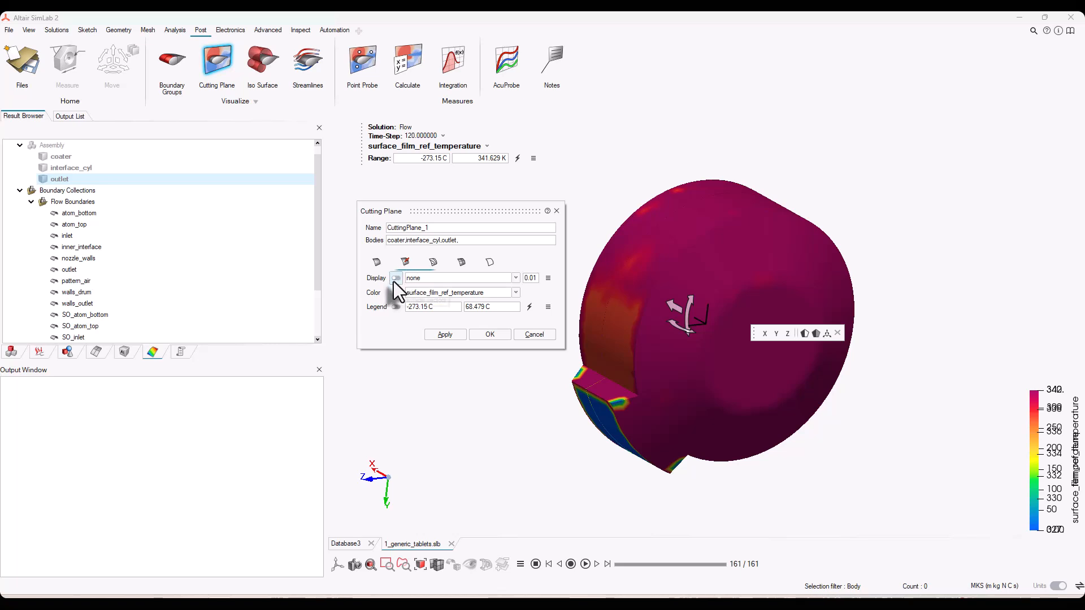
{"action": "left_click", "coordinate": [395, 278]}
{"action": "left_click", "coordinate": [436, 282]}
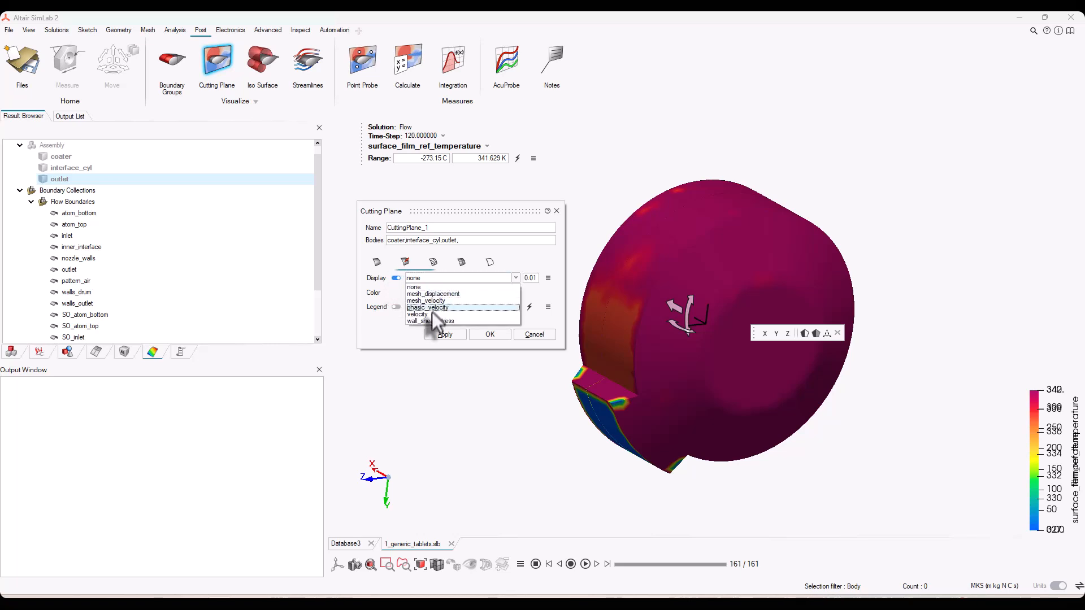
{"action": "left_click", "coordinate": [432, 316]}
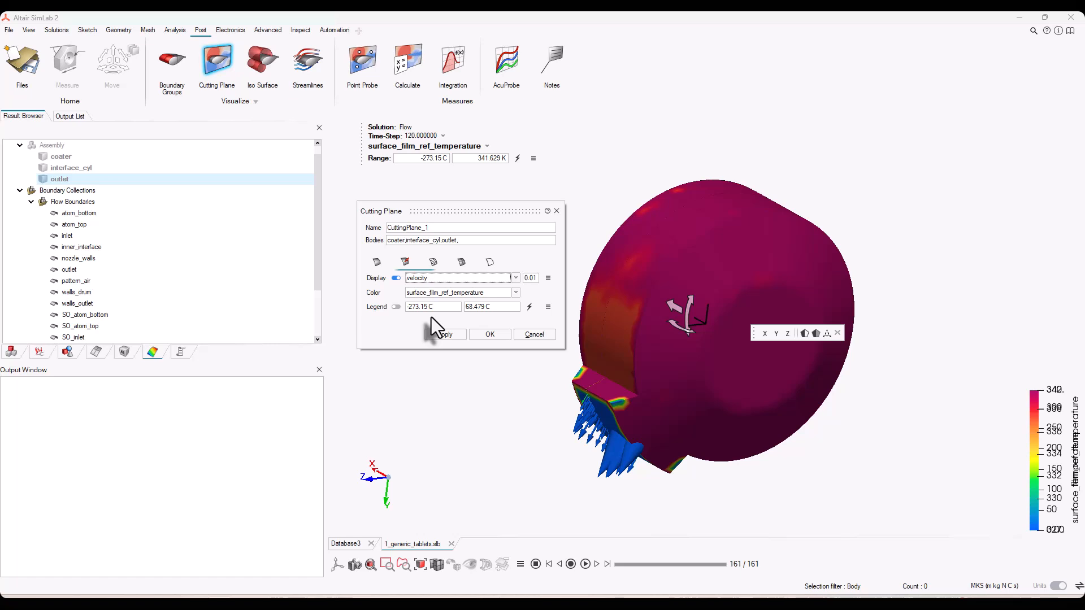
{"action": "left_click", "coordinate": [548, 278]}
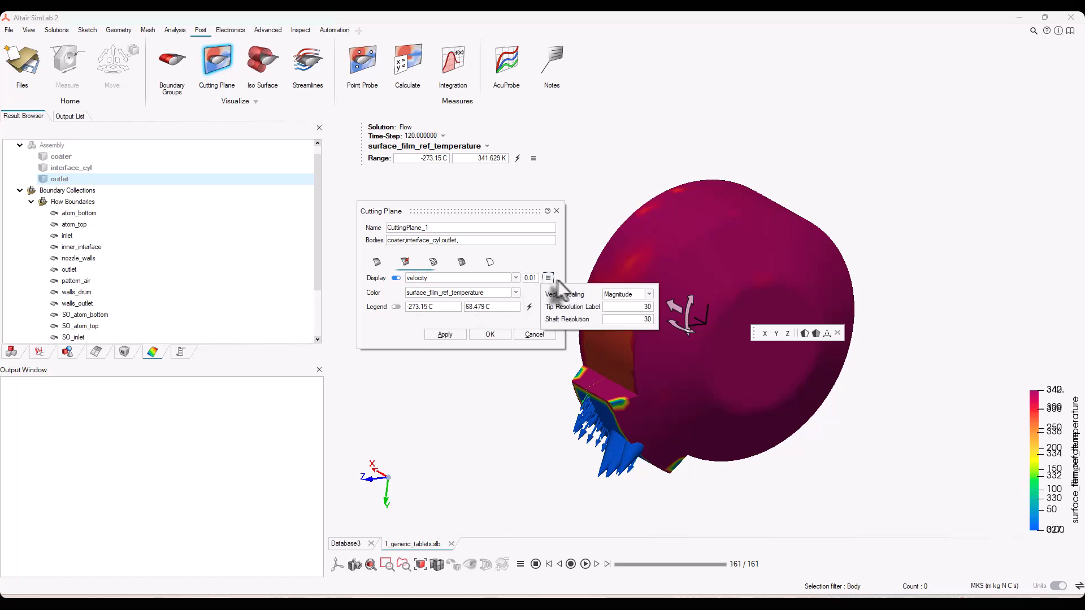
{"action": "left_click", "coordinate": [639, 295]}
{"action": "left_click", "coordinate": [620, 304]}
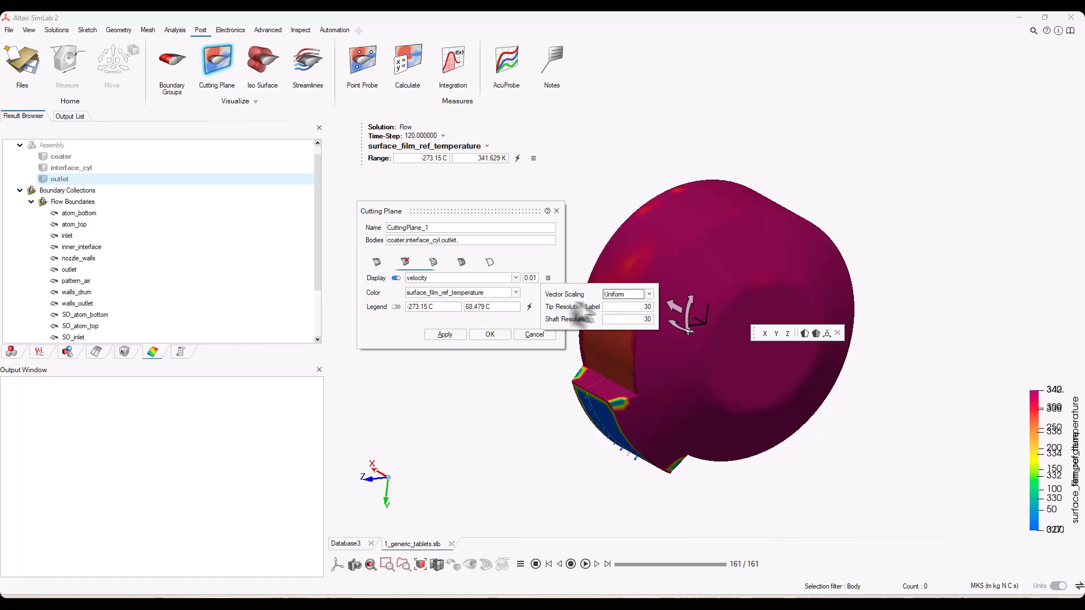
Give the velocity vectors a constant color and create the cutting plane
{"action": "left_click", "coordinate": [467, 292]}
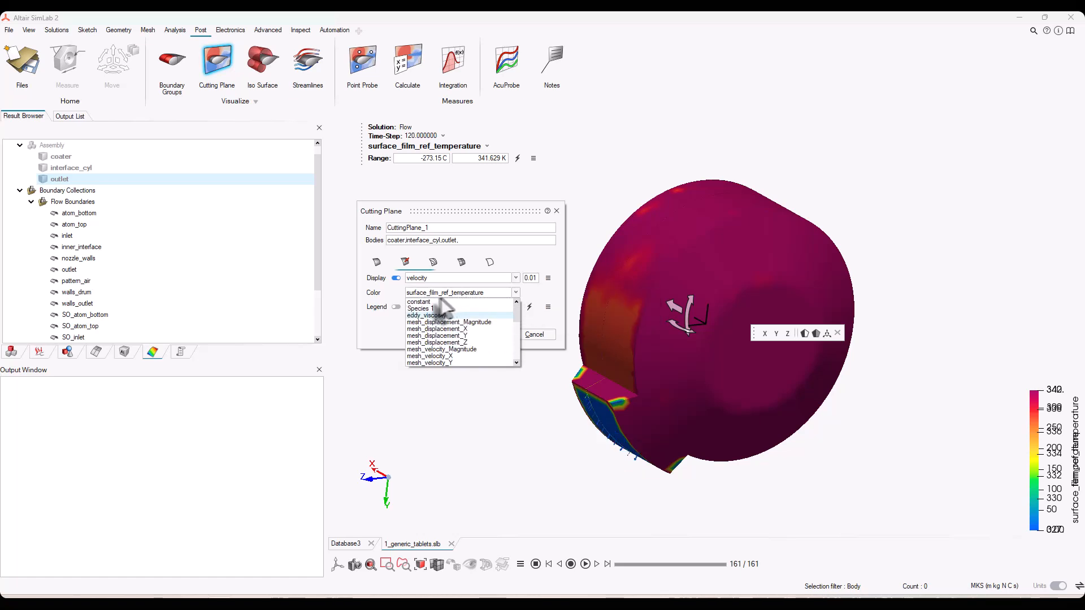
{"action": "left_click", "coordinate": [419, 303]}
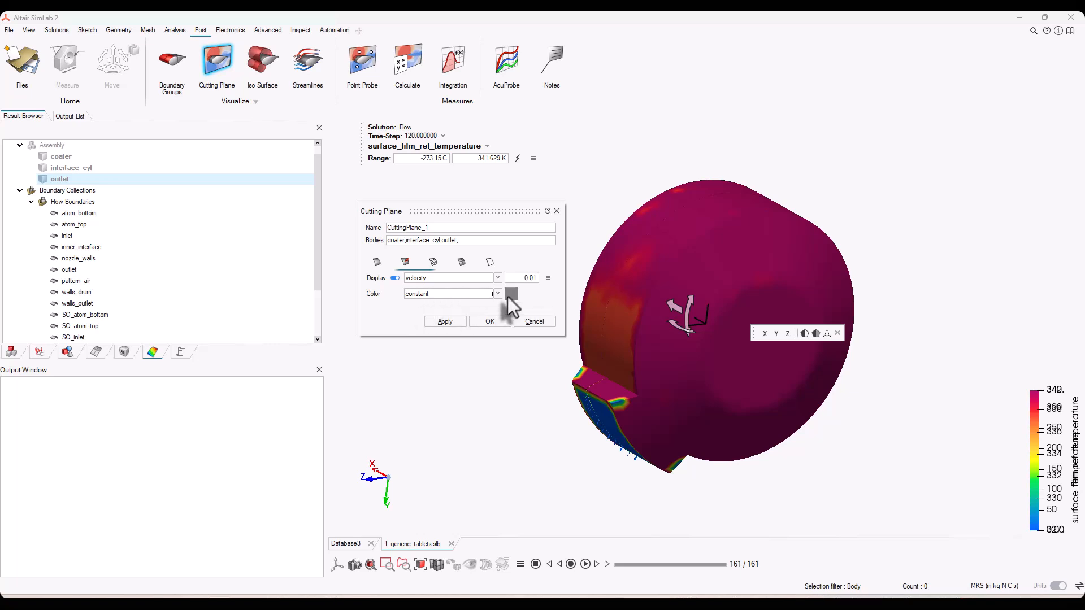
{"action": "left_click", "coordinate": [490, 323]}
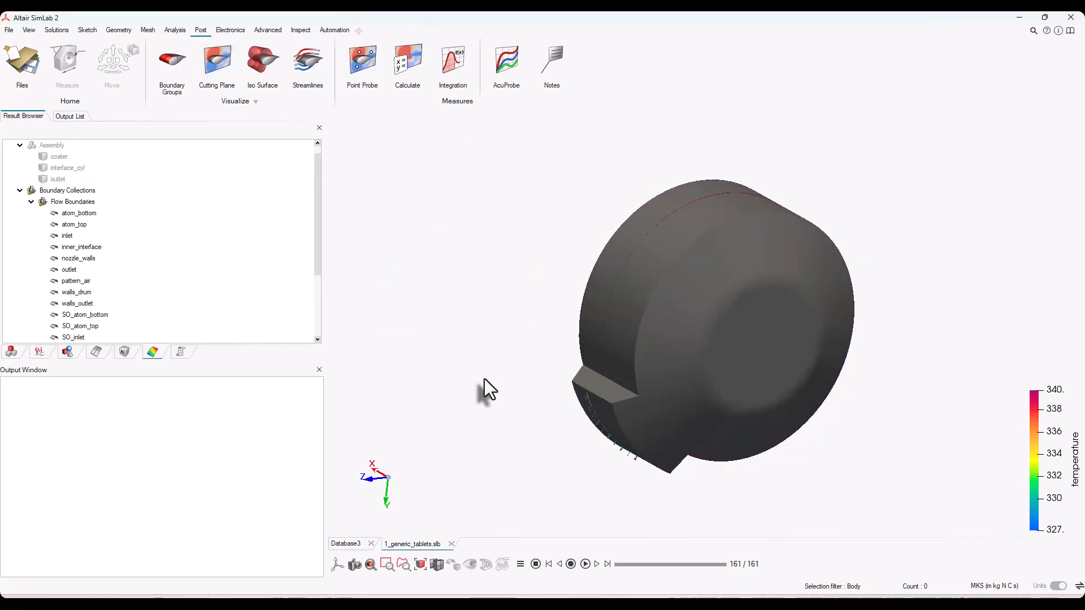
Hide all Boundary Collections and animate the temperature contours and velocity vectors on the cutting plane over time
{"action": "left_click", "coordinate": [32, 192]}
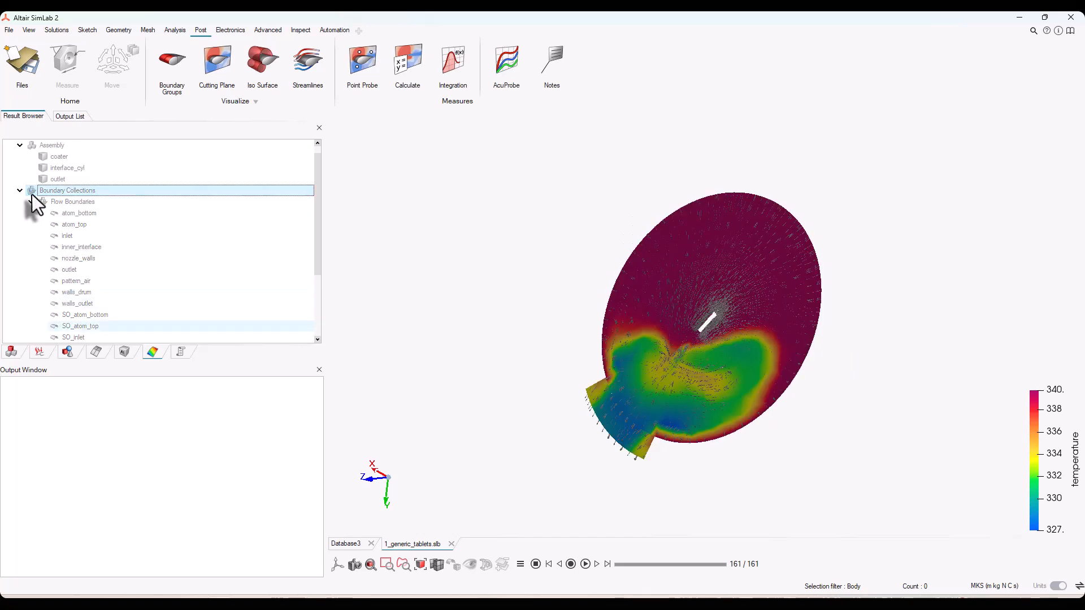
{"action": "middle_click_drag", "start_coordinate": [457, 362], "coordinate": [525, 366]}
{"action": "scroll", "coordinate": [638, 427], "scroll_direction": "down", "scroll_amount": 1}
{"action": "scroll", "coordinate": [667, 417], "scroll_direction": "up", "scroll_amount": 4}
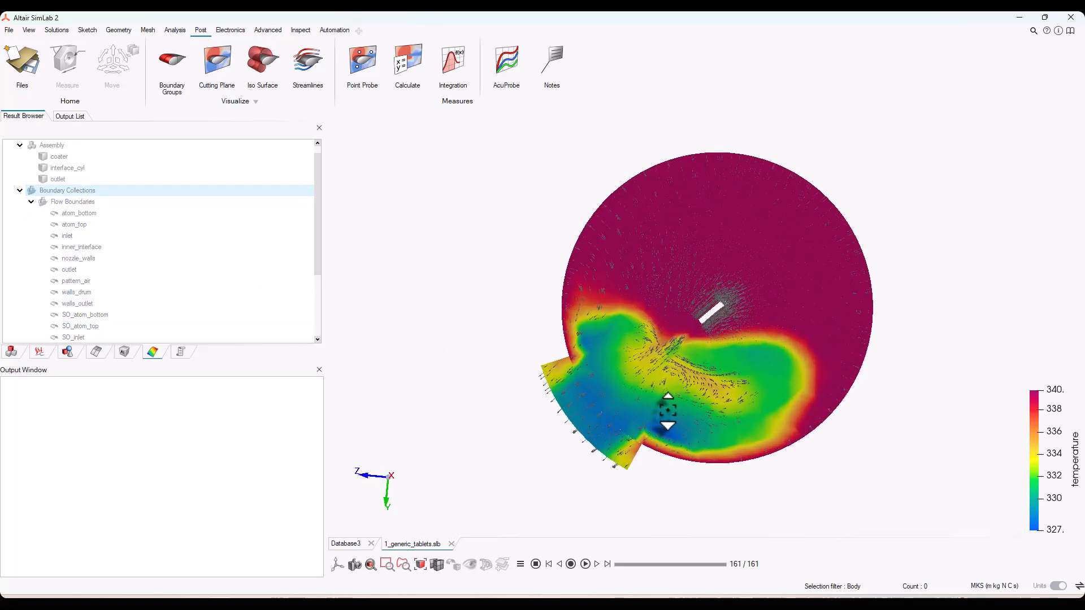
{"action": "scroll", "coordinate": [655, 402], "scroll_direction": "up", "scroll_amount": 1}
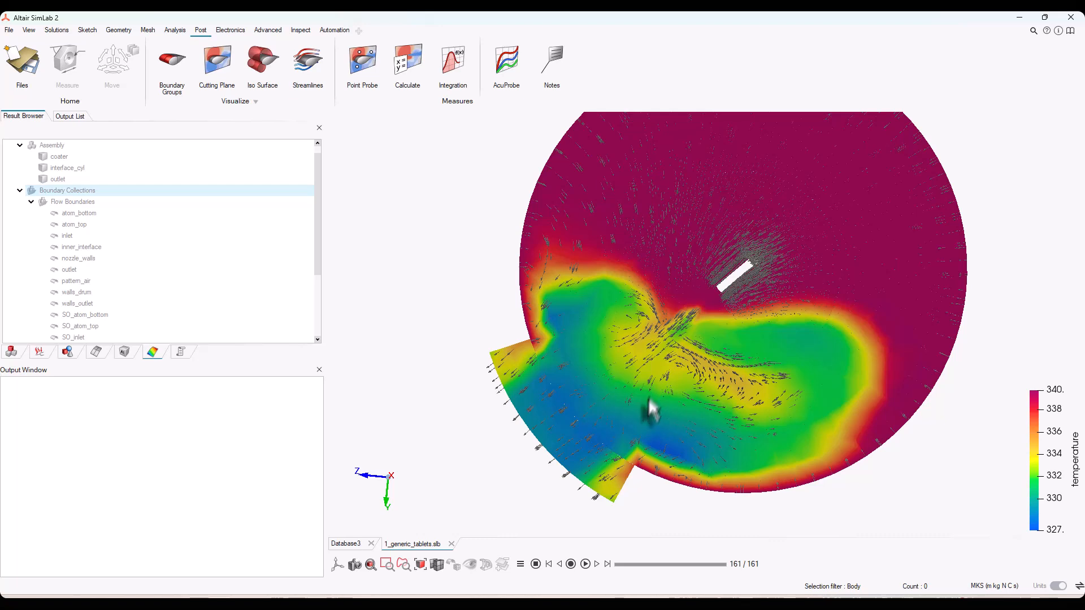
{"action": "left_click", "coordinate": [587, 564]}
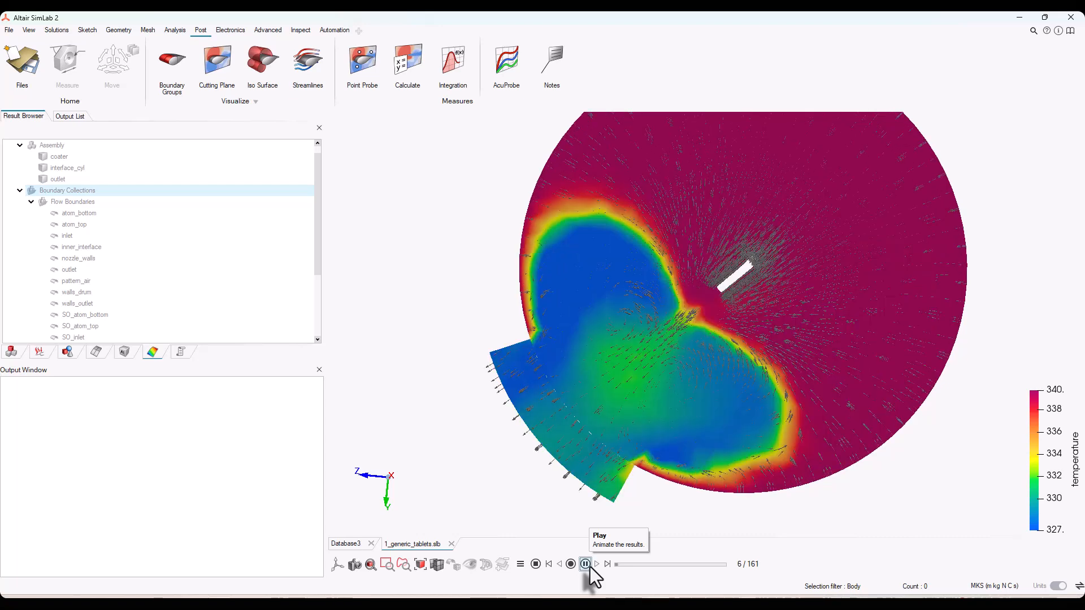
{"action": "left_click", "coordinate": [586, 564]}
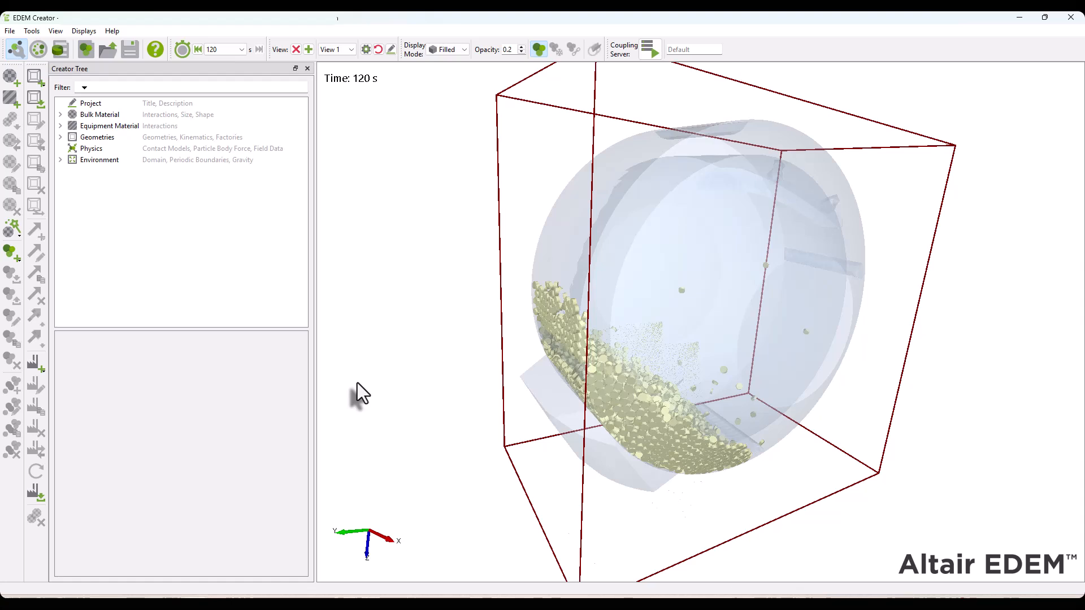
In EDEM, open the Analyst and color the tablet particles by Temperature
{"action": "left_click", "coordinate": [62, 50]}
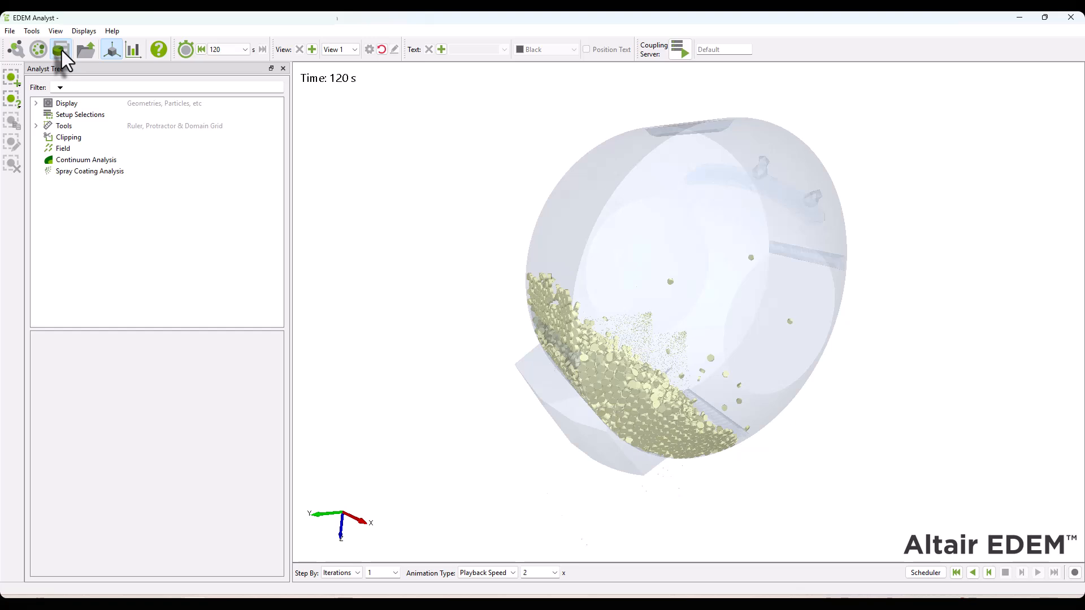
{"action": "left_click", "coordinate": [36, 106]}
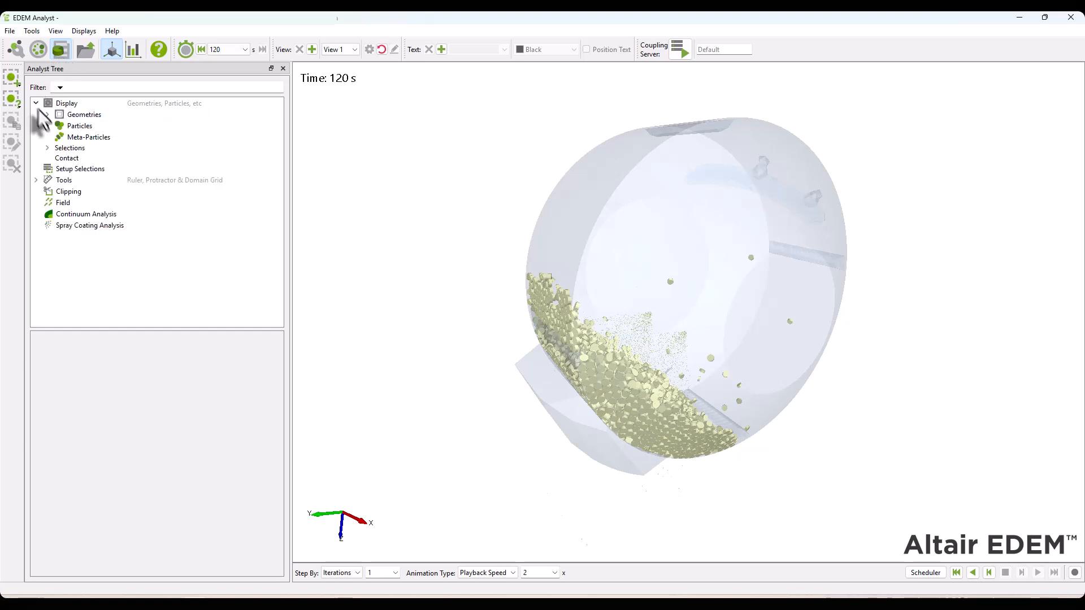
{"action": "left_click", "coordinate": [48, 126]}
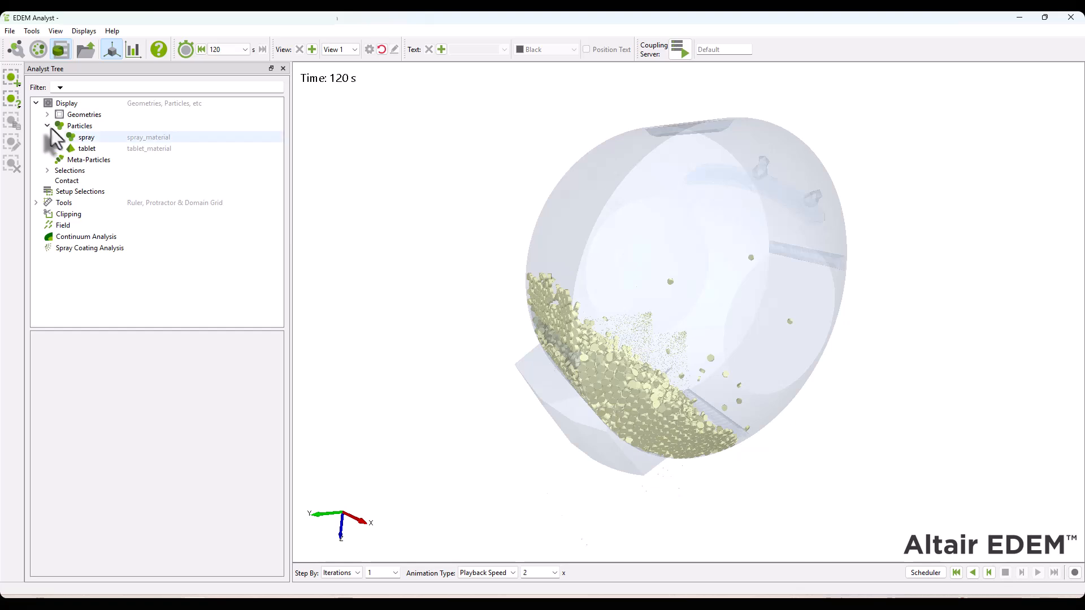
{"action": "left_click", "coordinate": [90, 149]}
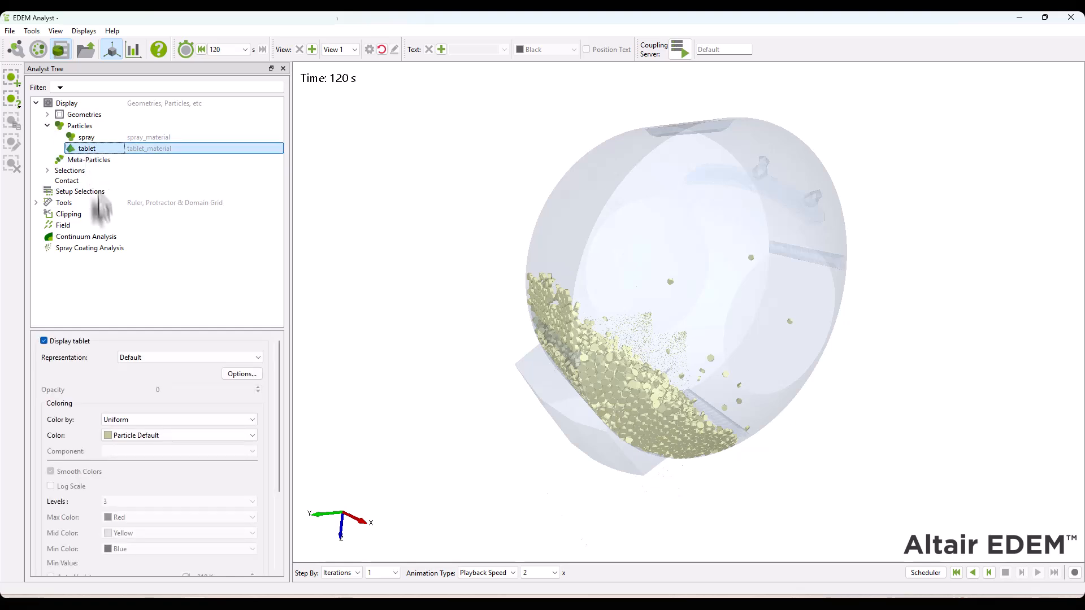
{"action": "left_click", "coordinate": [120, 419]}
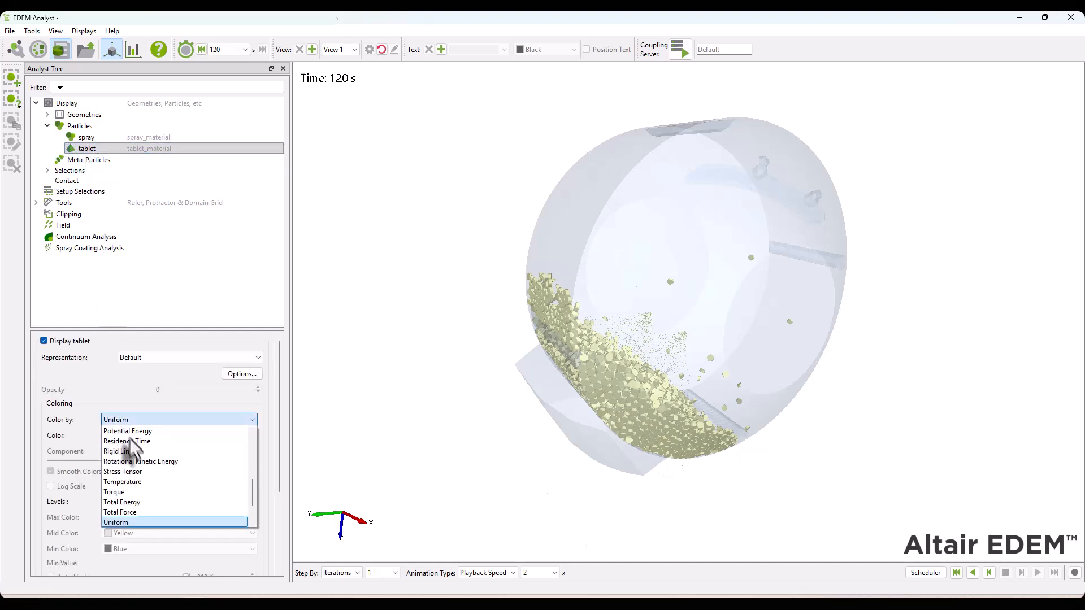
{"action": "left_click", "coordinate": [151, 482]}
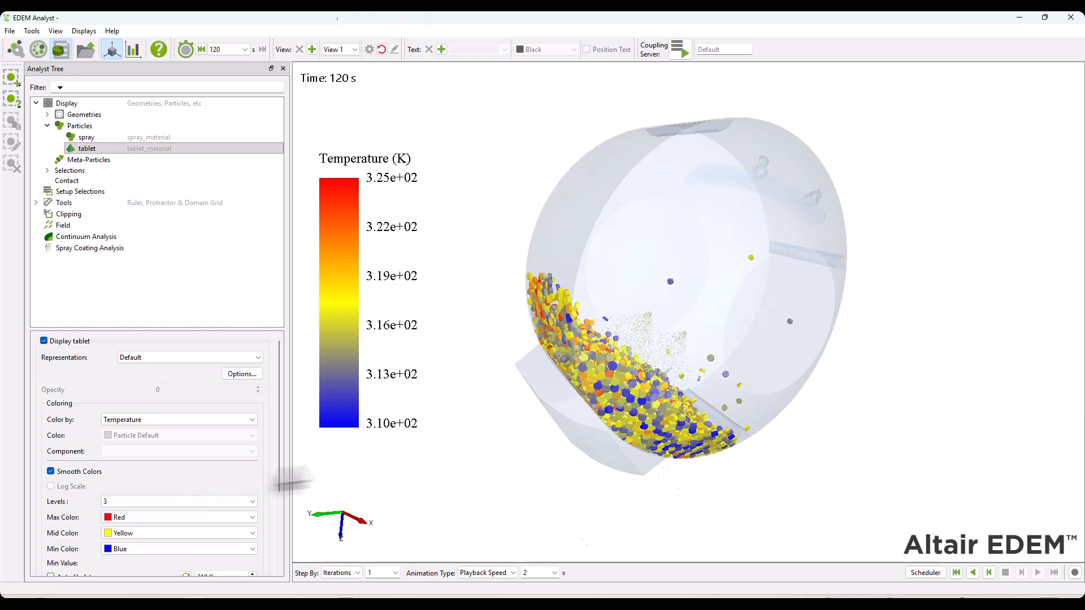
Enable Auto Update for both the minimum and maximum values of the tablet temperature color scale
{"action": "scroll", "coordinate": [778, 408], "scroll_direction": "up", "scroll_amount": 1}
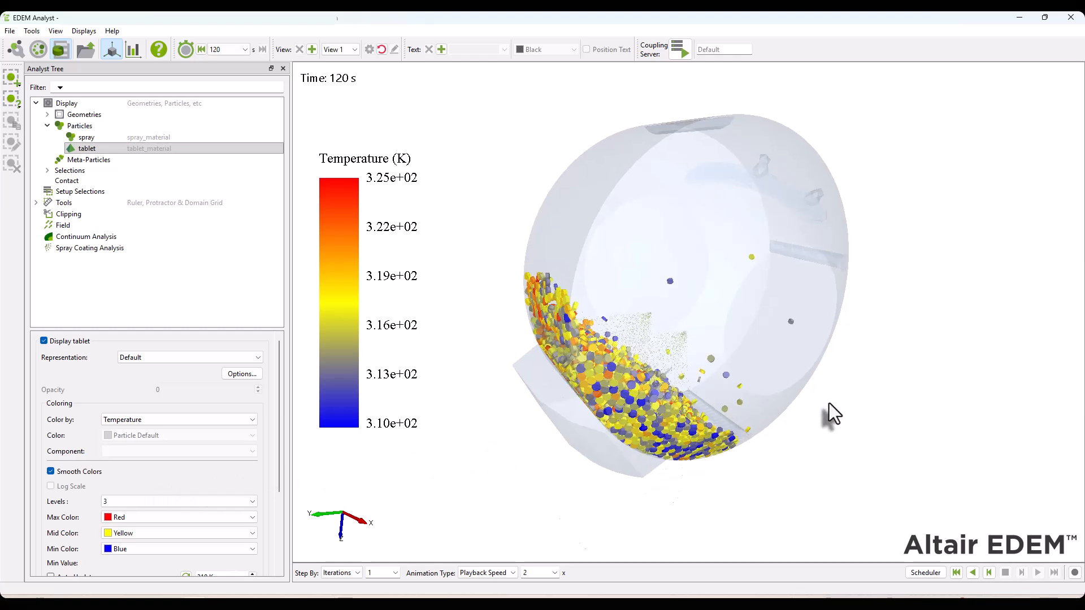
{"action": "left_click_drag", "start_coordinate": [830, 402], "coordinate": [624, 407]}
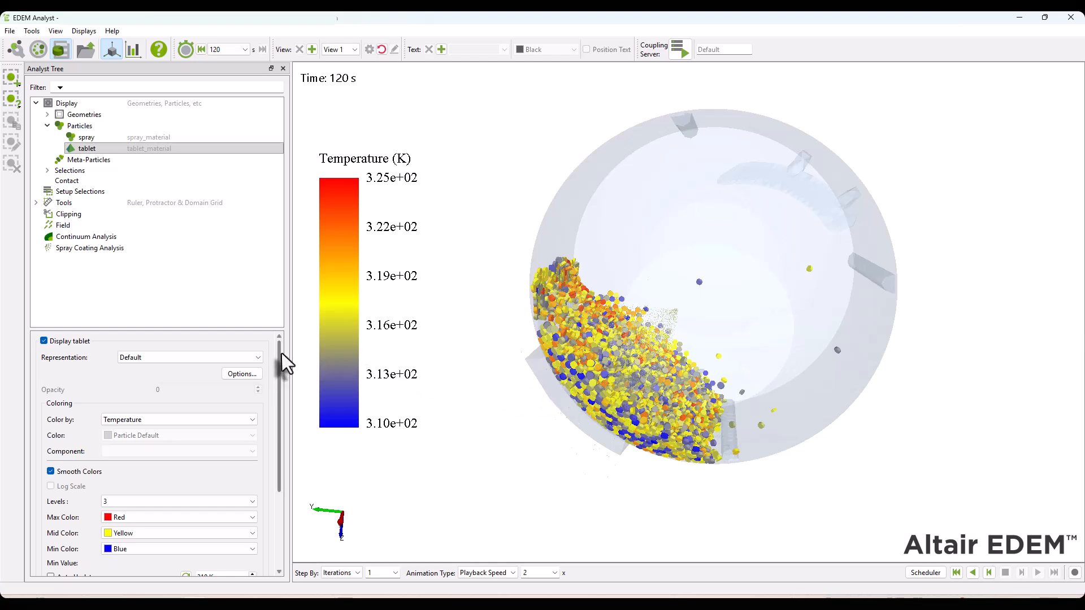
{"action": "left_click_drag", "start_coordinate": [279, 365], "coordinate": [274, 449]}
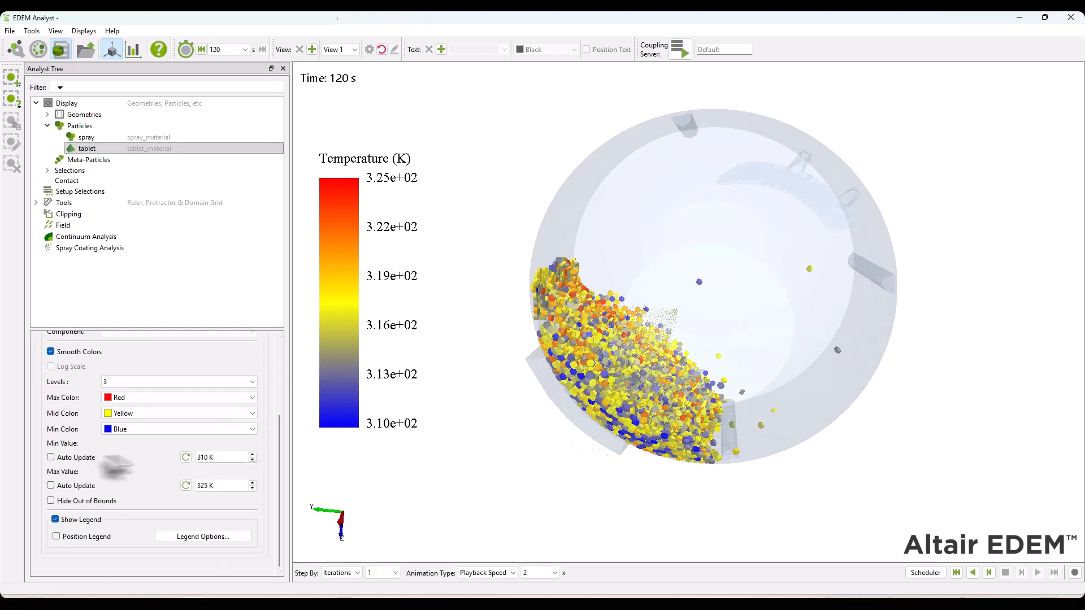
{"action": "left_click", "coordinate": [76, 458]}
{"action": "left_click", "coordinate": [81, 486]}
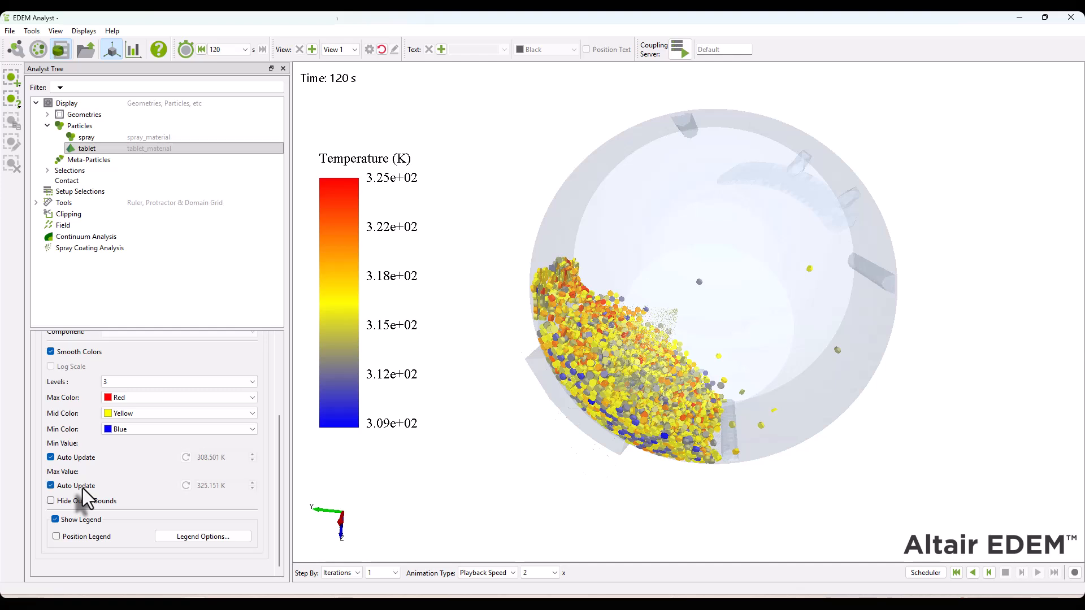
Color the spray particles uniformly Black
{"action": "left_click", "coordinate": [87, 138]}
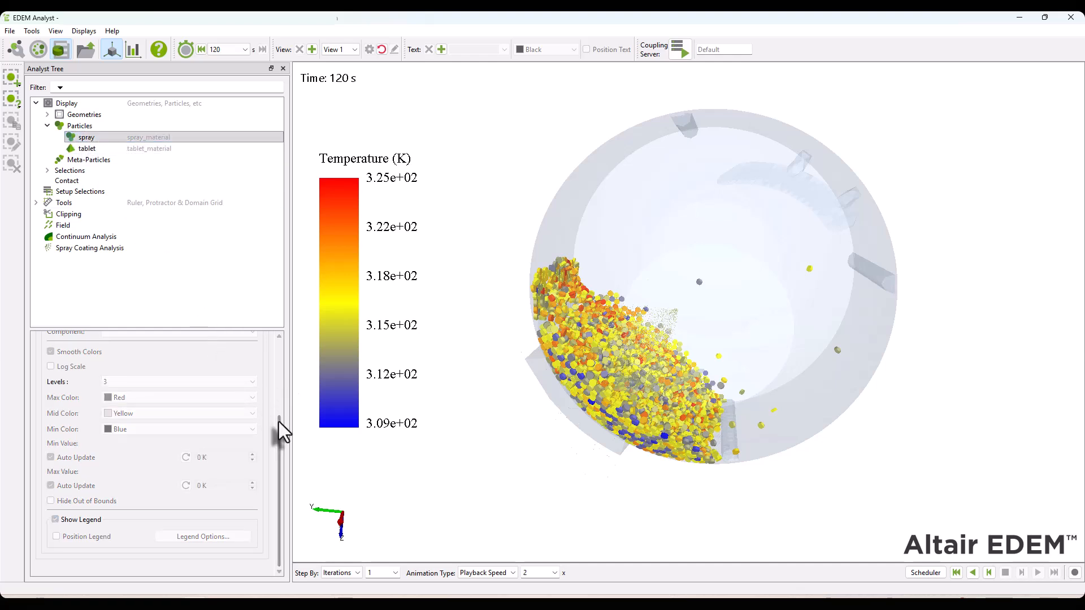
{"action": "left_click_drag", "start_coordinate": [279, 422], "coordinate": [295, 339]}
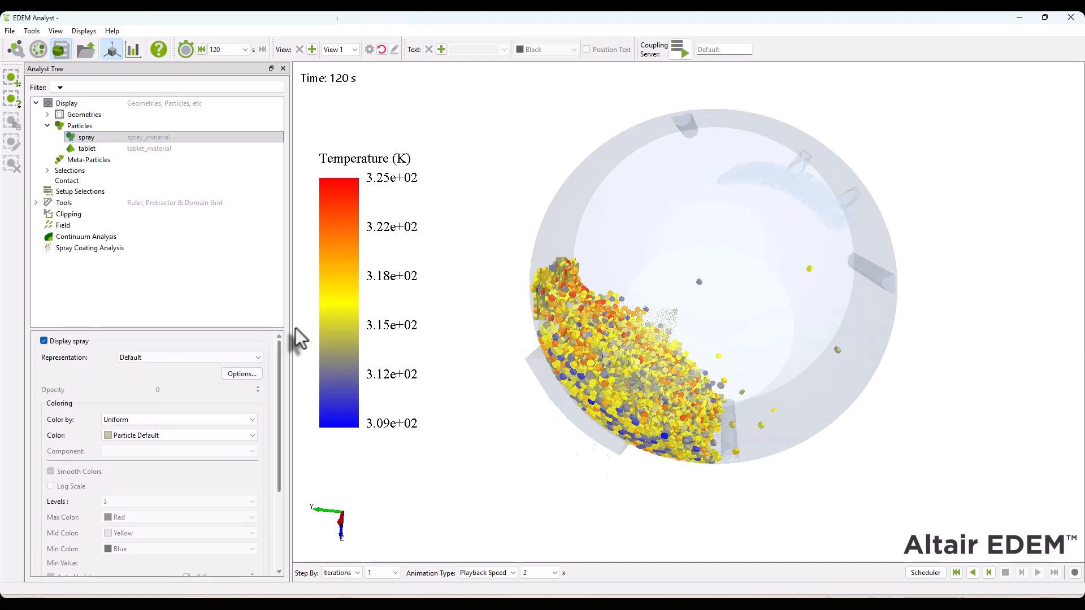
{"action": "left_click", "coordinate": [148, 436]}
{"action": "scroll", "coordinate": [148, 446], "scroll_direction": "up", "scroll_amount": 4}
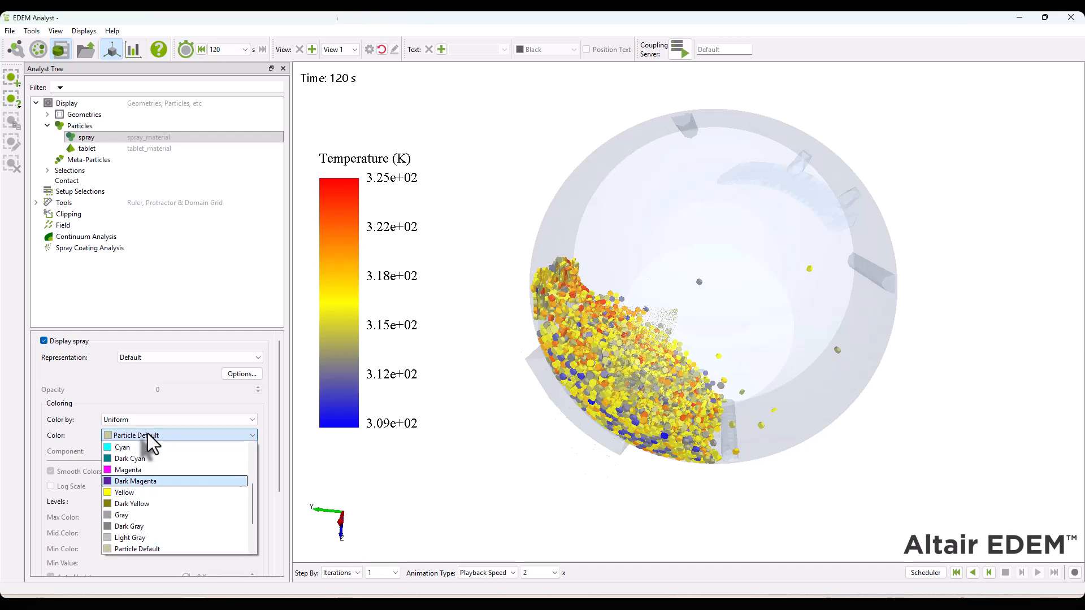
{"action": "left_click", "coordinate": [148, 446]}
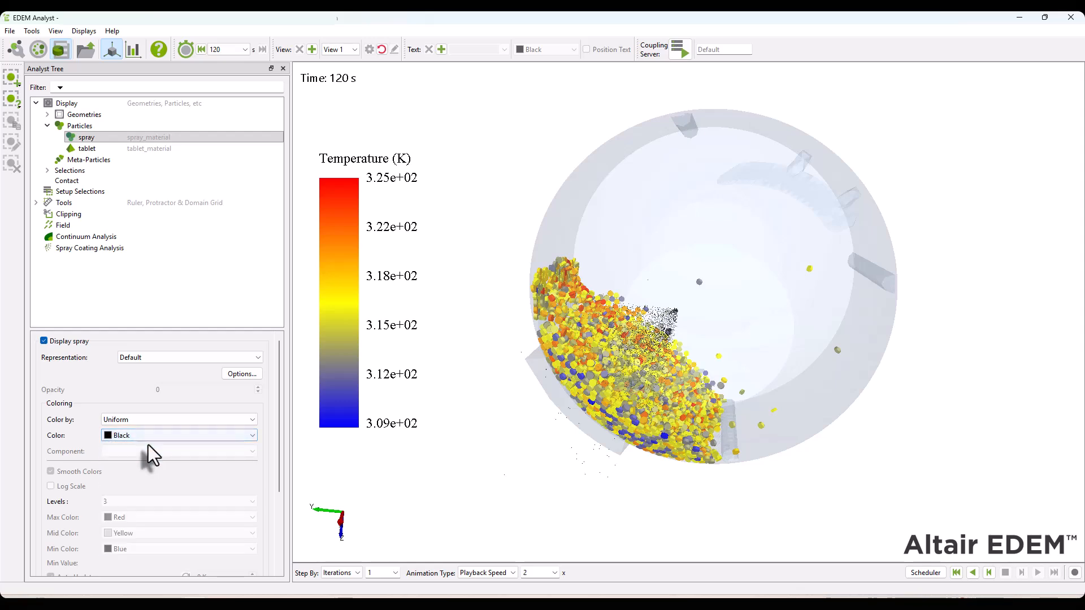
Rewind the coater simulation to the first time step, animate it forwards from a tilted view, and stop the playback
{"action": "left_click_drag", "start_coordinate": [770, 456], "coordinate": [698, 473]}
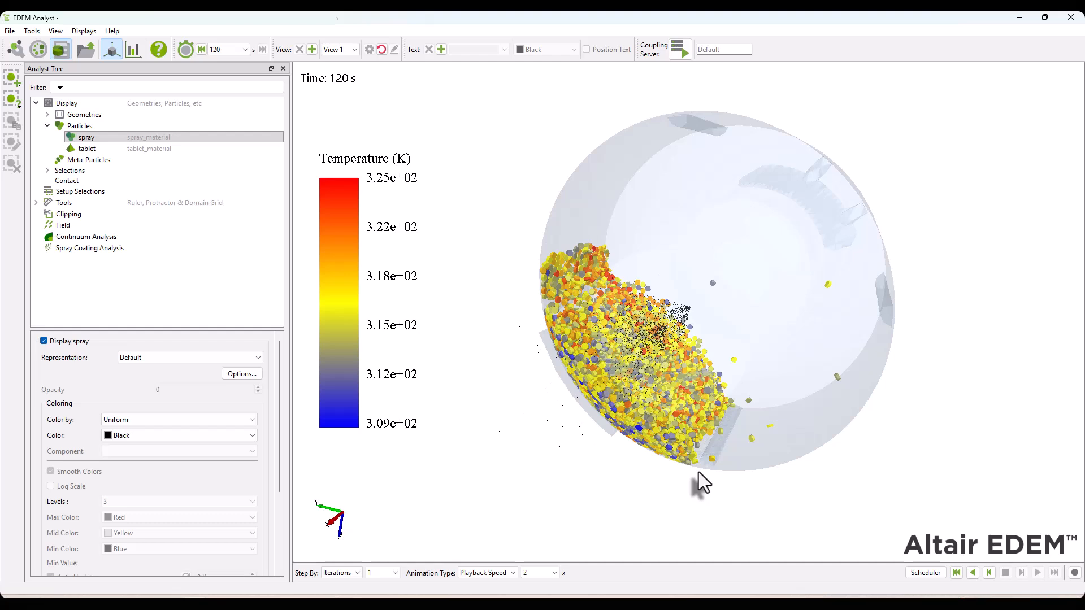
{"action": "left_click", "coordinate": [957, 573]}
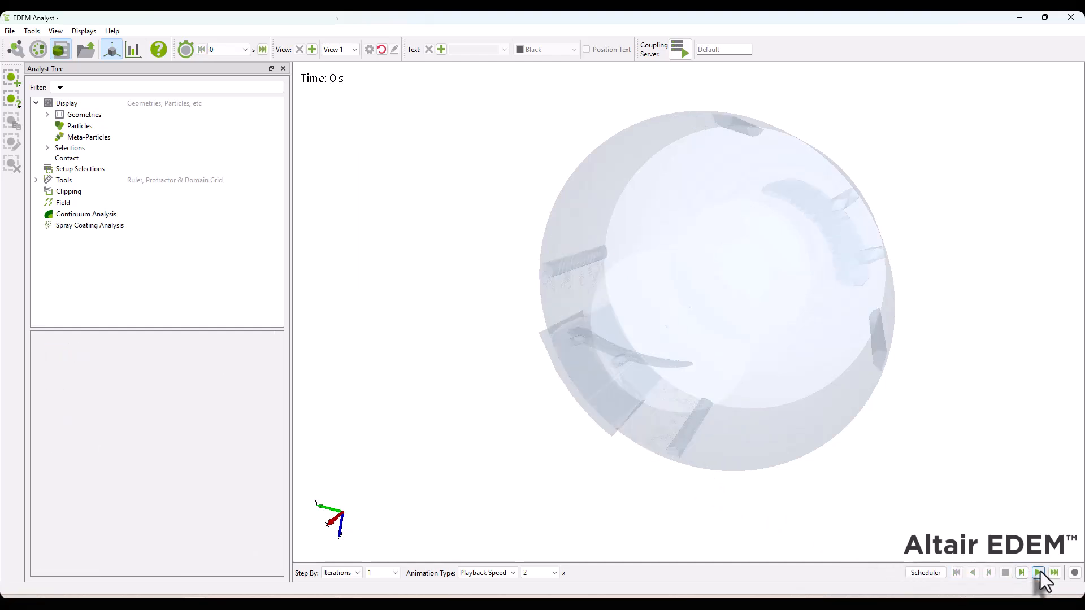
{"action": "left_click", "coordinate": [1039, 572]}
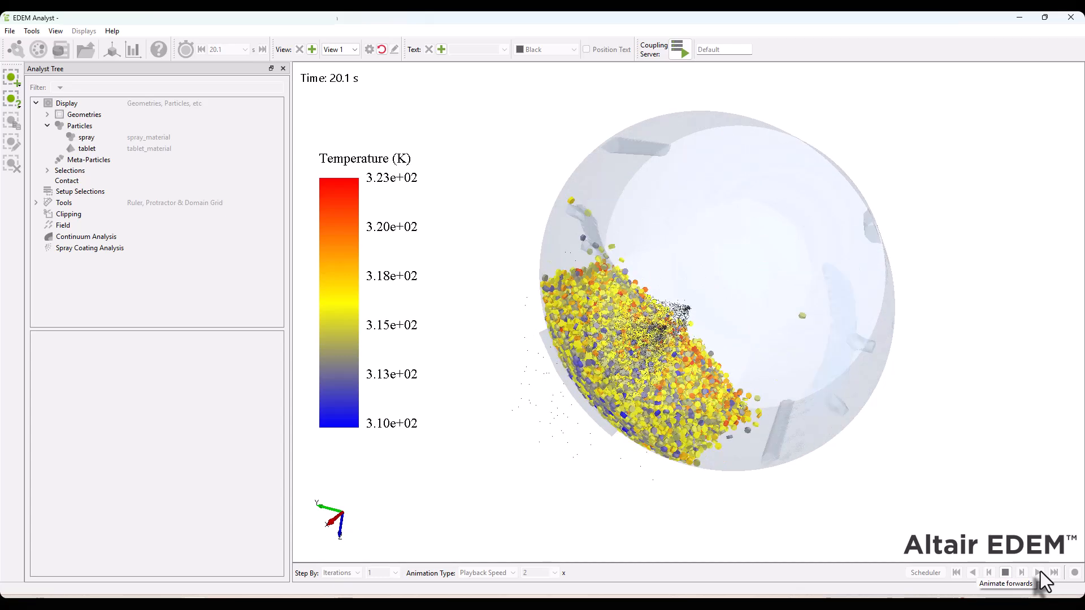
{"action": "left_click", "coordinate": [1006, 572]}
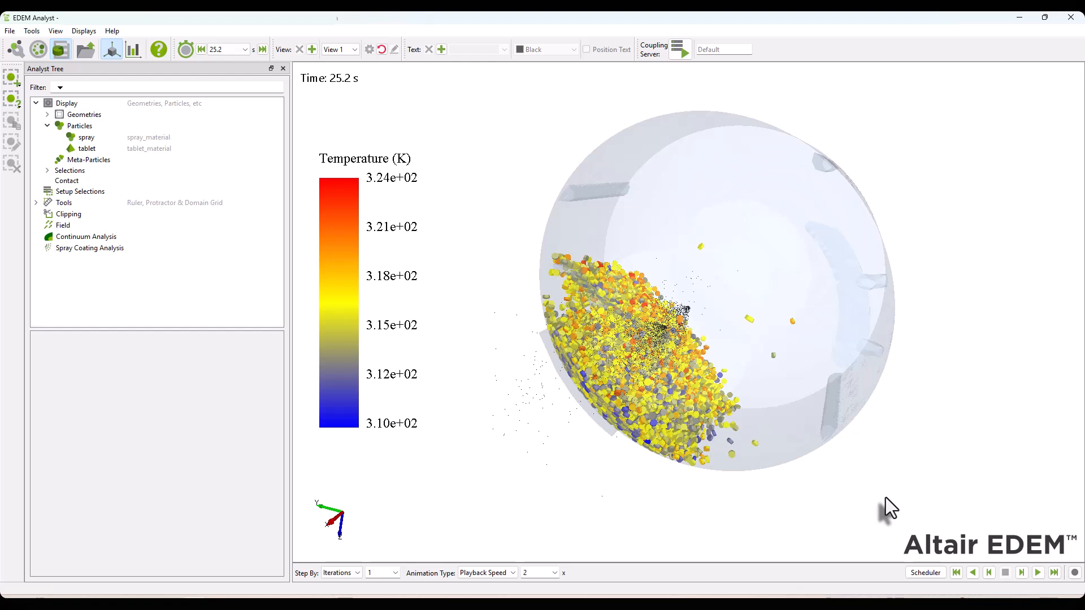
Set up a line graph for the tablet particles with a start time of 0.1 s and a maximum of 1000 displayed points
{"action": "left_click", "coordinate": [136, 50]}
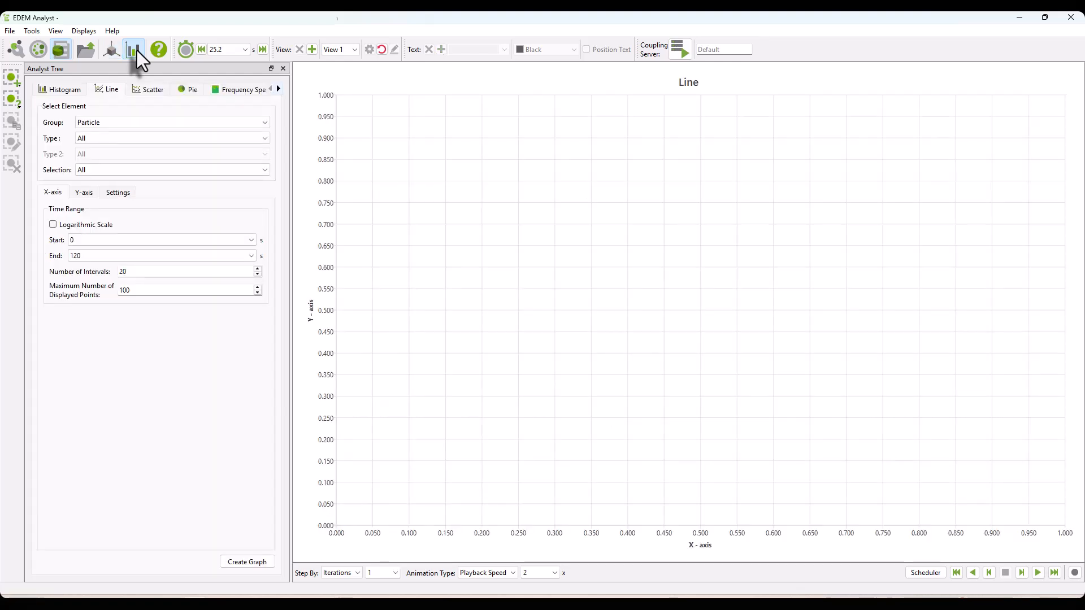
{"action": "left_click", "coordinate": [97, 139]}
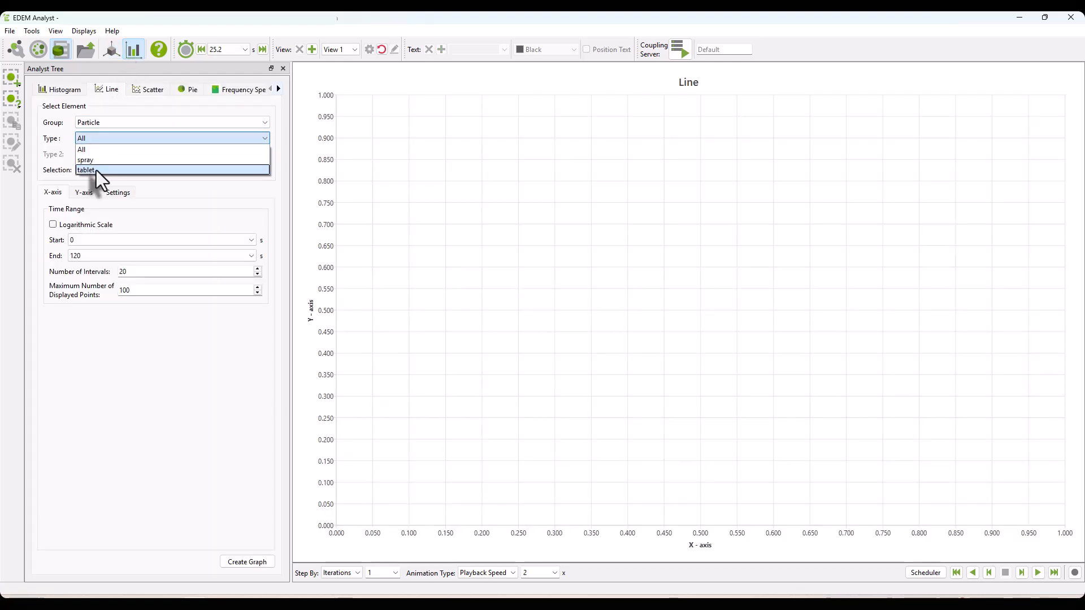
{"action": "left_click", "coordinate": [96, 171]}
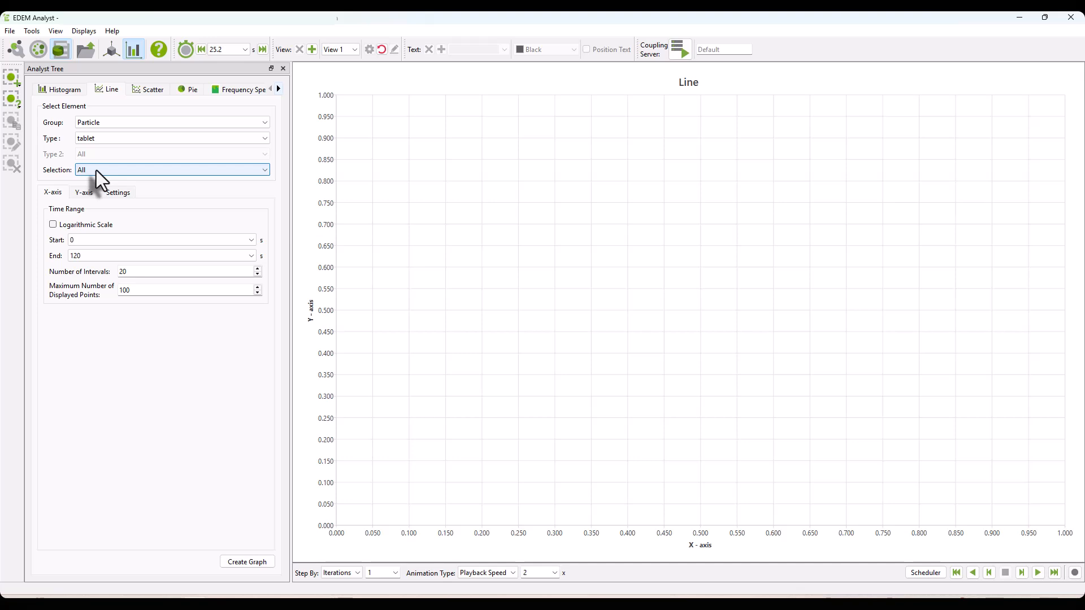
{"action": "left_click", "coordinate": [84, 240]}
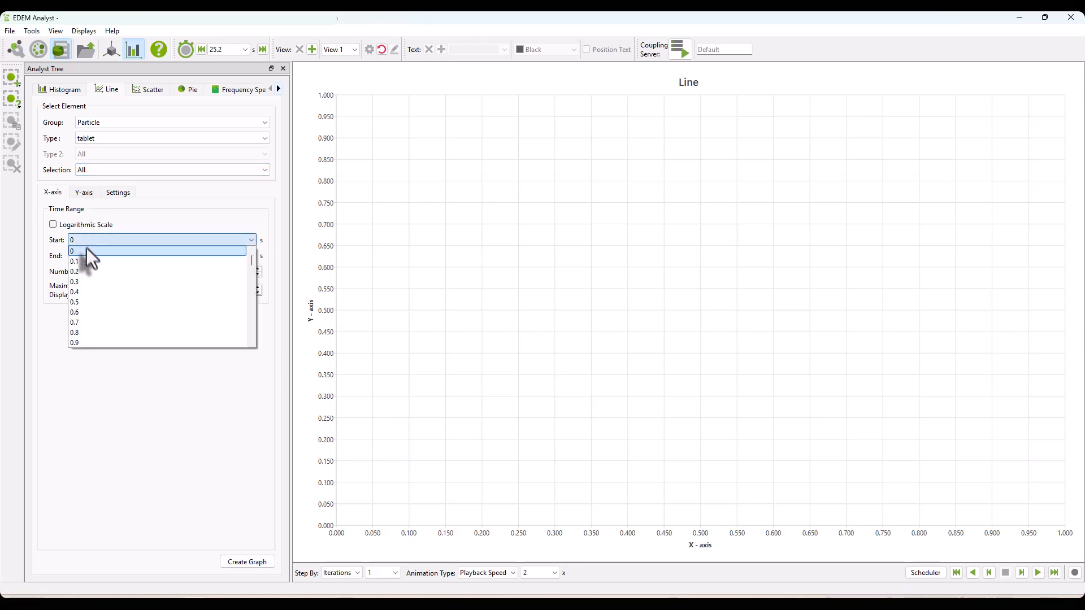
{"action": "left_click", "coordinate": [90, 259]}
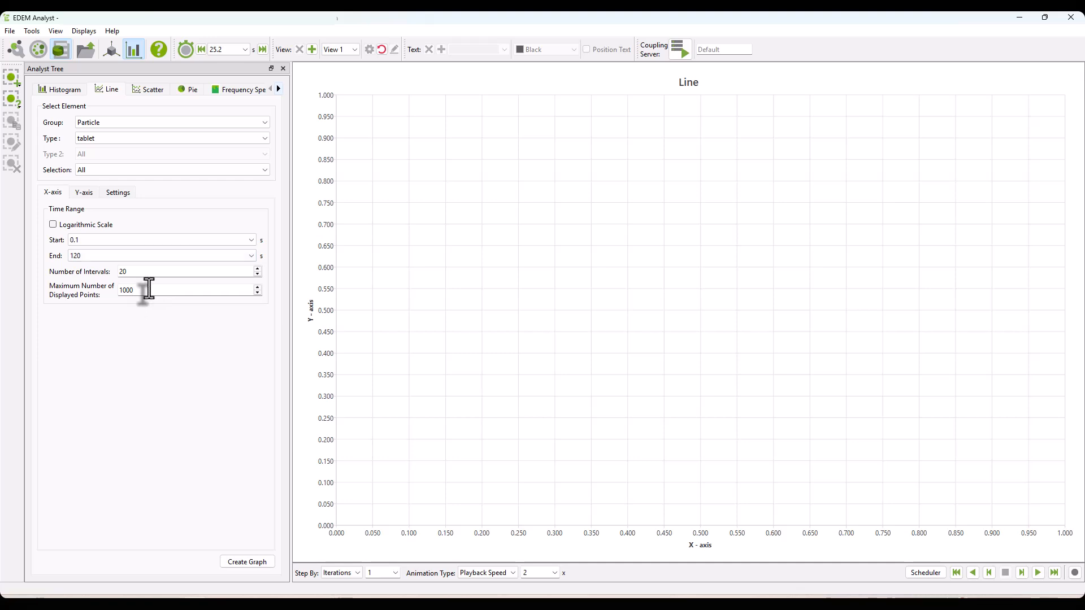
Assign average Temperature as the line graph's Y-axis attribute and create the graph
{"action": "left_click", "coordinate": [80, 196]}
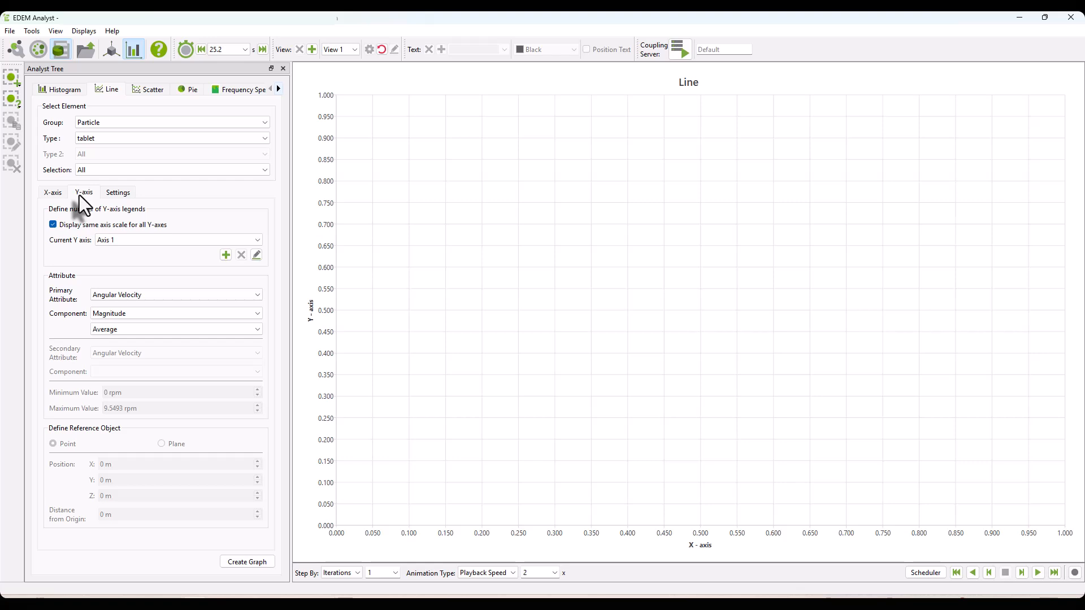
{"action": "left_click", "coordinate": [184, 296]}
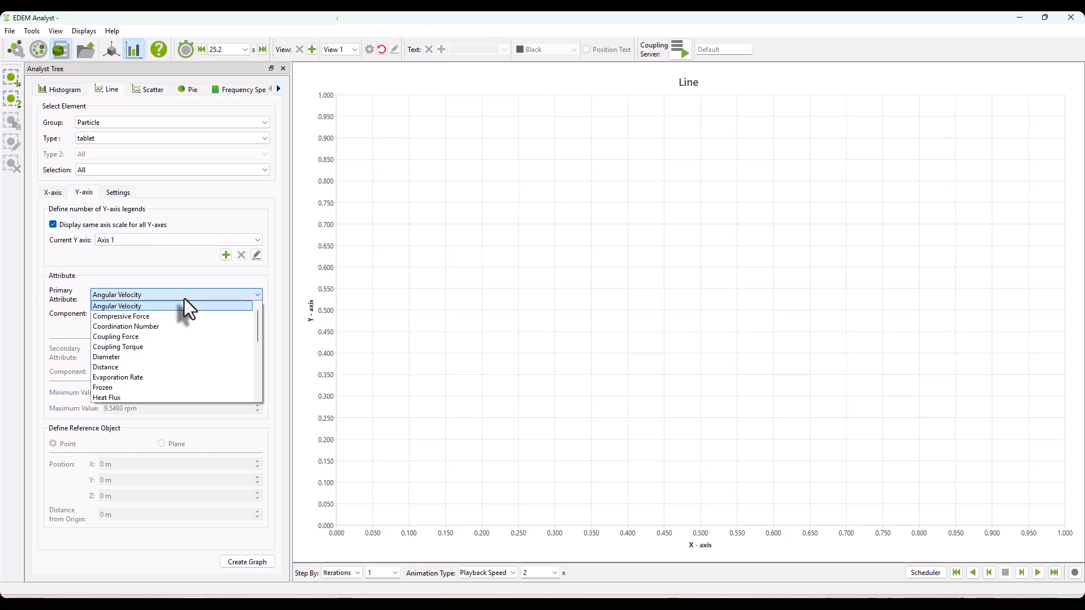
{"action": "scroll", "coordinate": [187, 335], "scroll_direction": "down", "scroll_amount": 6}
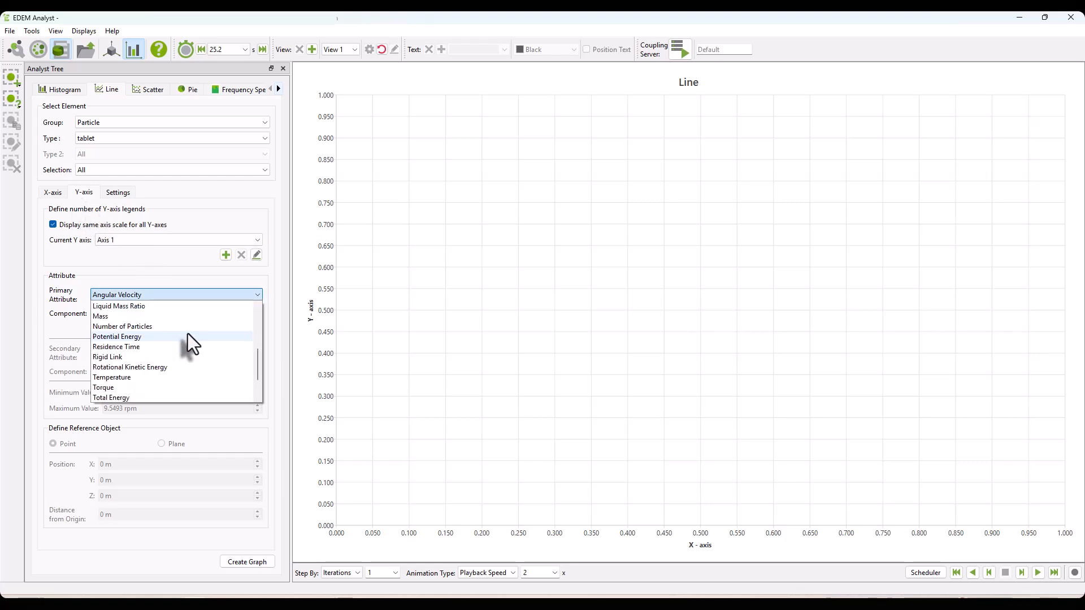
{"action": "left_click", "coordinate": [126, 347]}
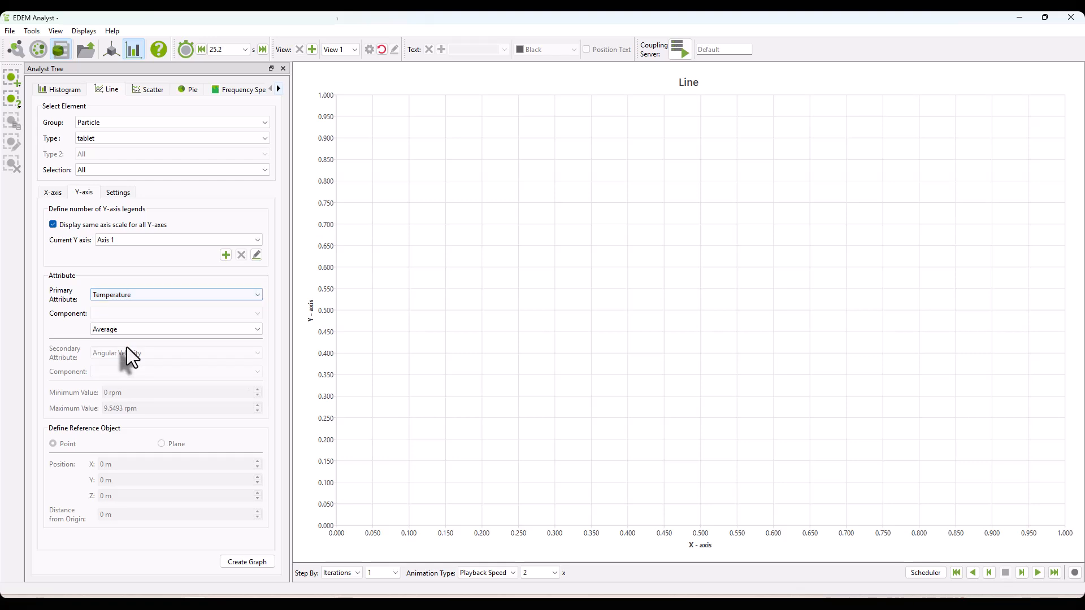
{"action": "left_click", "coordinate": [252, 565]}
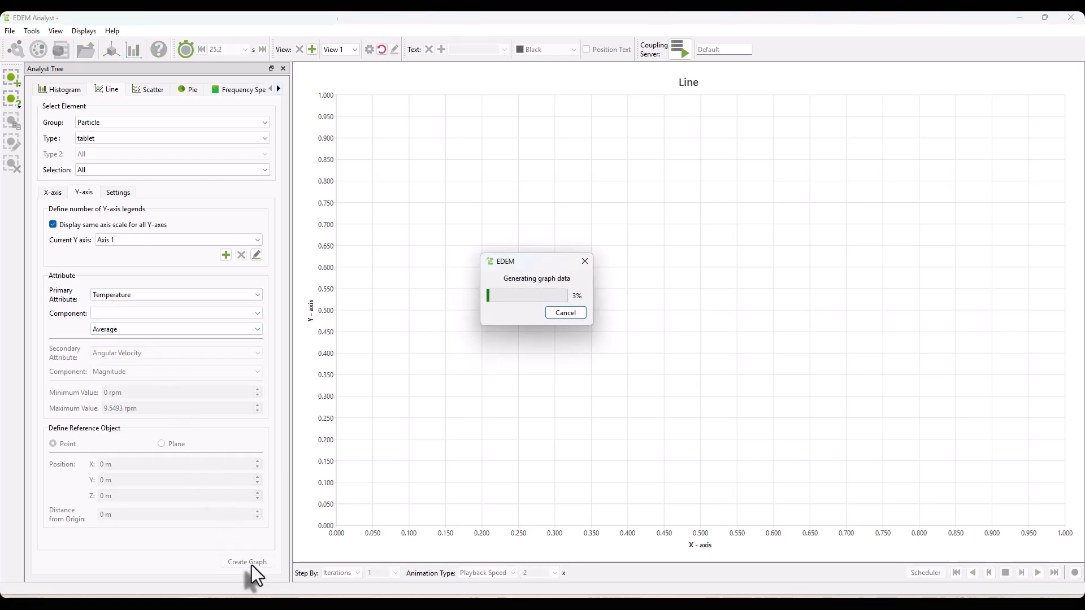